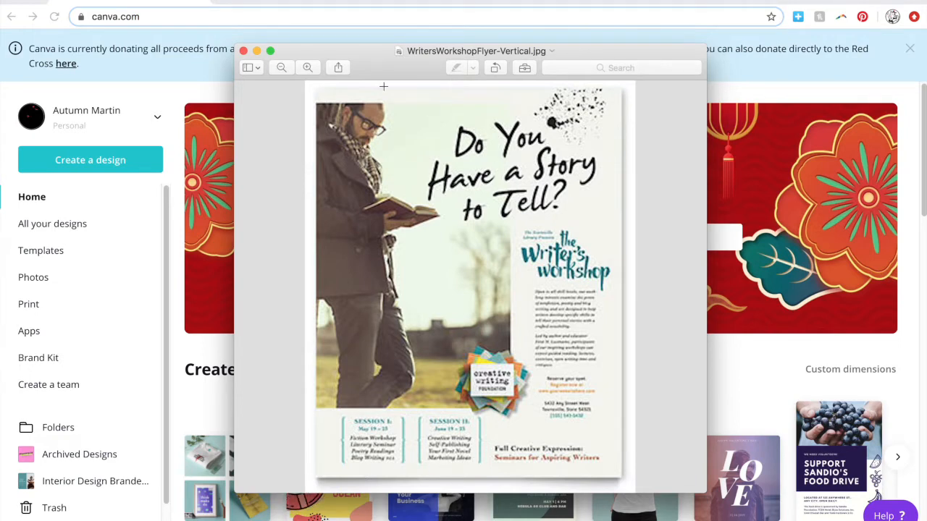
# Minimize the Preview window showing WritersWorkshopFlyer-Vertical.jpg to reveal the Canva home page.
pyautogui.click(257, 52)
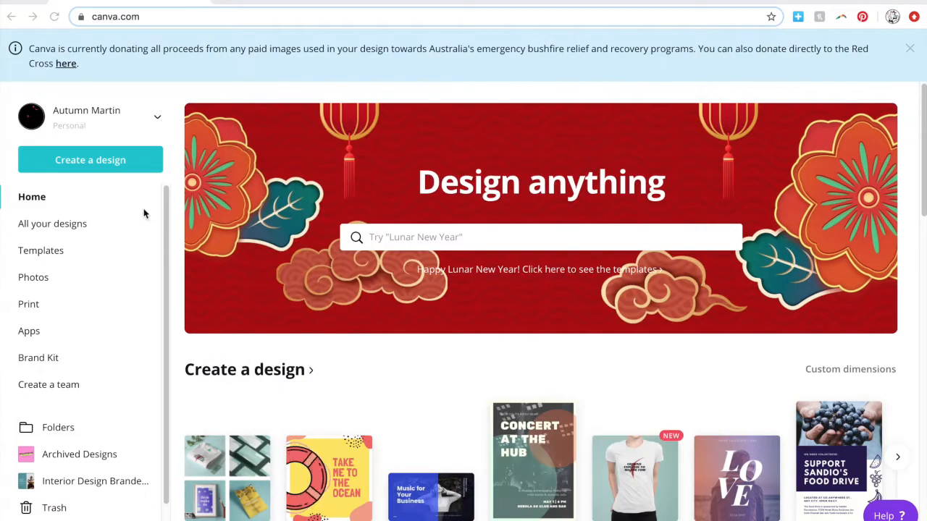
# Start a new blank Flyer design from Create a design.
pyautogui.click(129, 168)
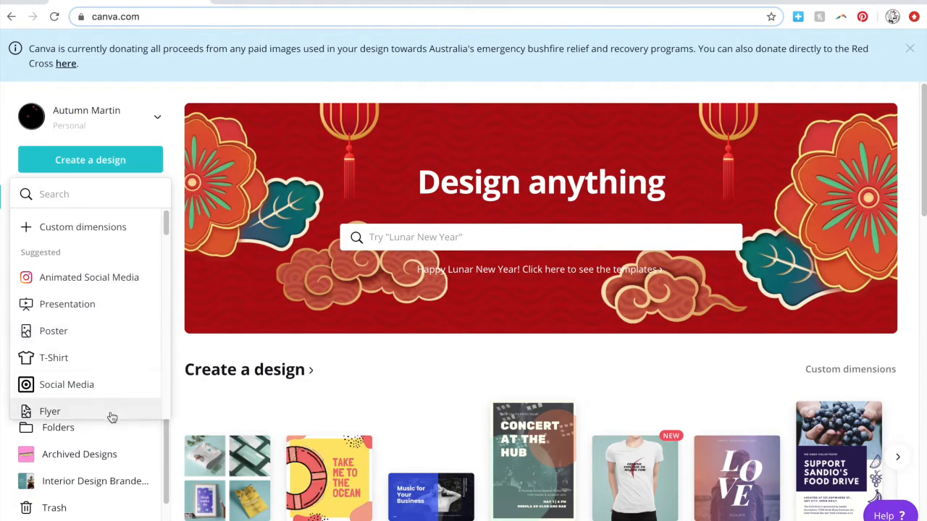
pyautogui.scroll(-1, 141, 305)
pyautogui.scroll(-5, 141, 305)
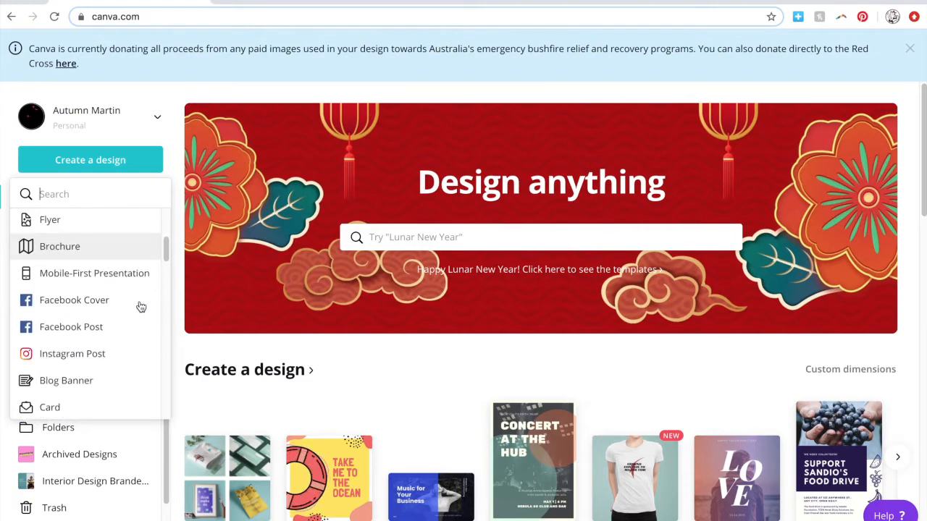
pyautogui.click(71, 229)
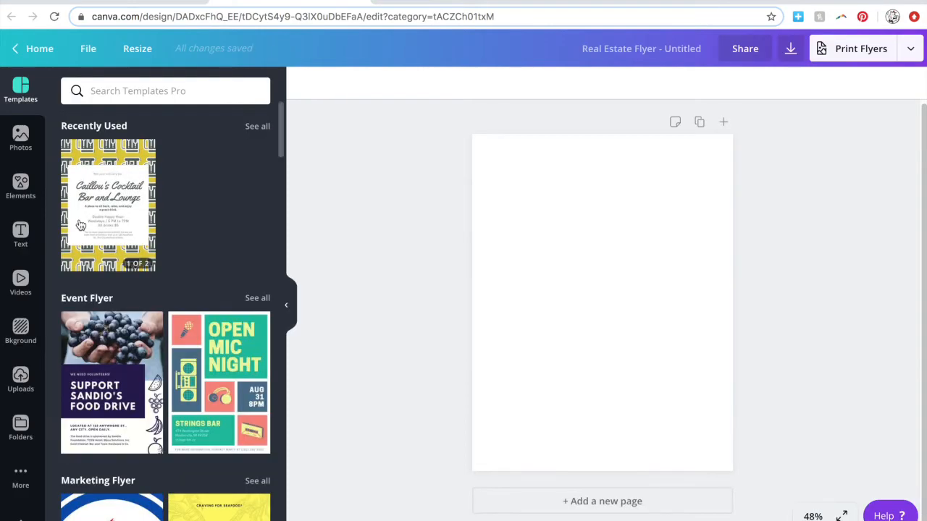
# Show the uploaded images in the editor's Uploads panel.
pyautogui.scroll(-1, 246, 200)
pyautogui.scroll(-12, 246, 203)
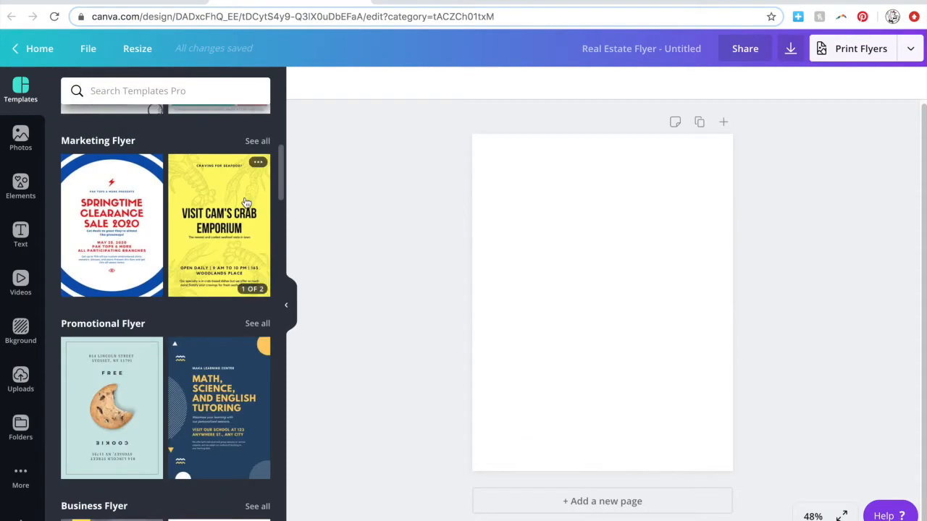
pyautogui.scroll(12, 245, 204)
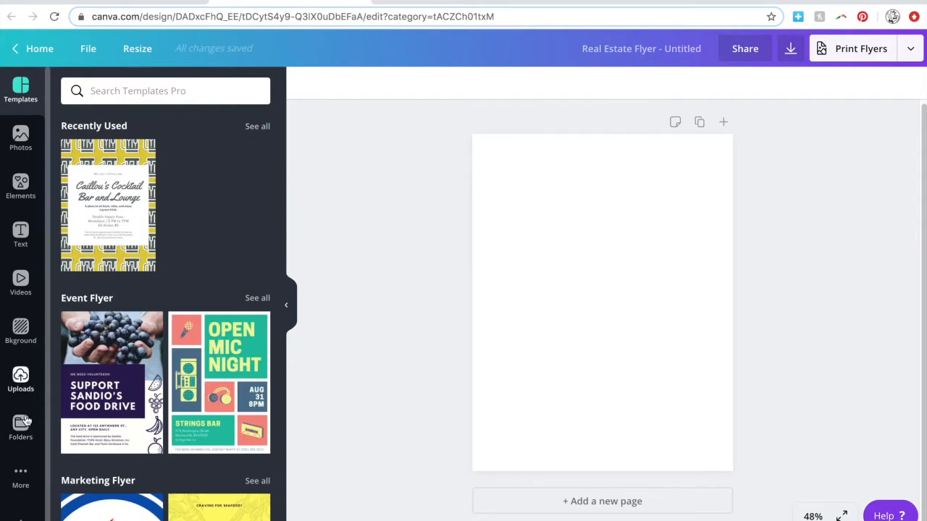
pyautogui.click(22, 378)
# Add the living-room photo, moved to the top-left corner and sized to cover most of the page.
pyautogui.scroll(-5, 149, 347)
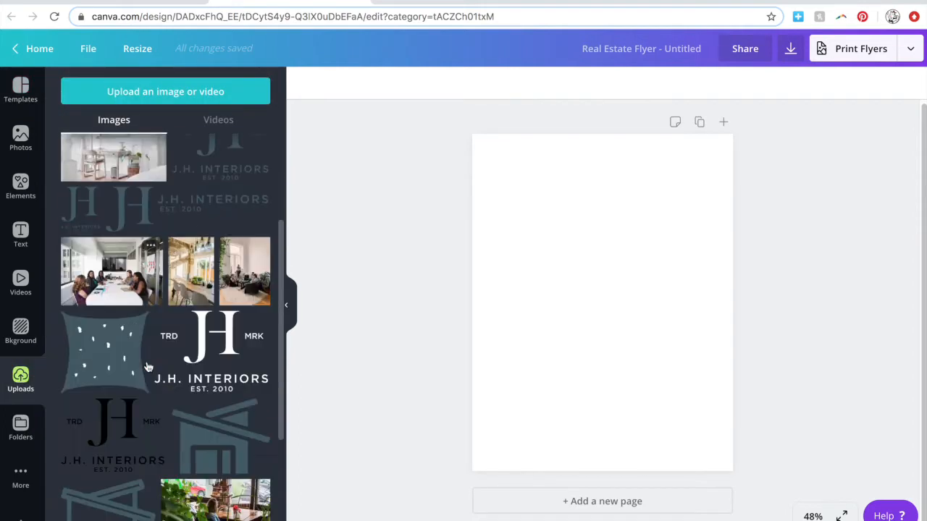
pyautogui.click(262, 214)
pyautogui.moveTo(662, 418); pyautogui.dragTo(635, 389)
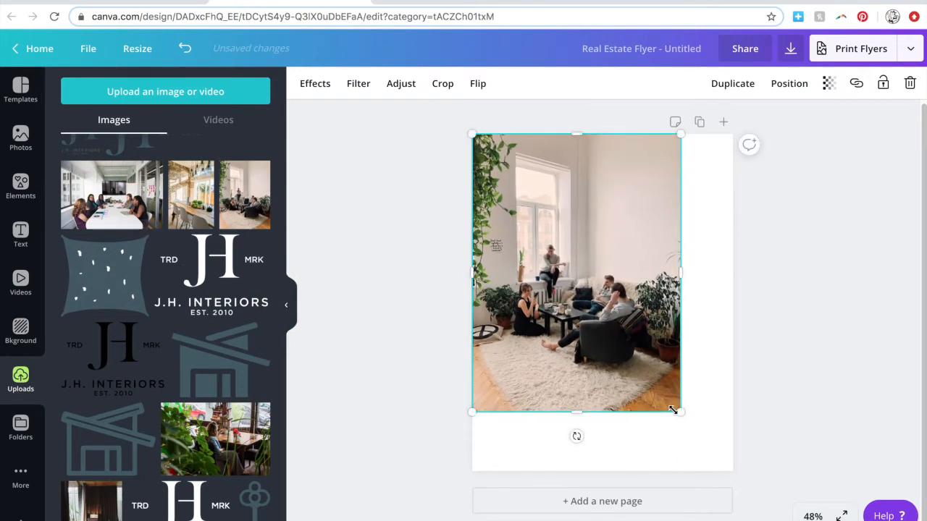
pyautogui.moveTo(672, 409)
pyautogui.mouseDown()
pyautogui.moveTo(660, 391)
pyautogui.moveTo(673, 402)
pyautogui.mouseUp()
pyautogui.click(377, 402)
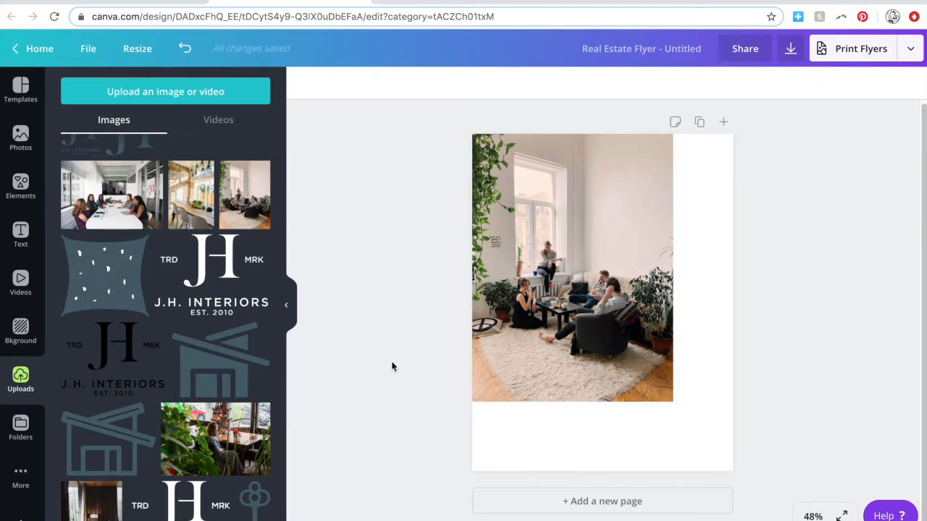
# Compare the design with the reference flyer image, then go back to the uploaded images.
pyautogui.click(23, 239)
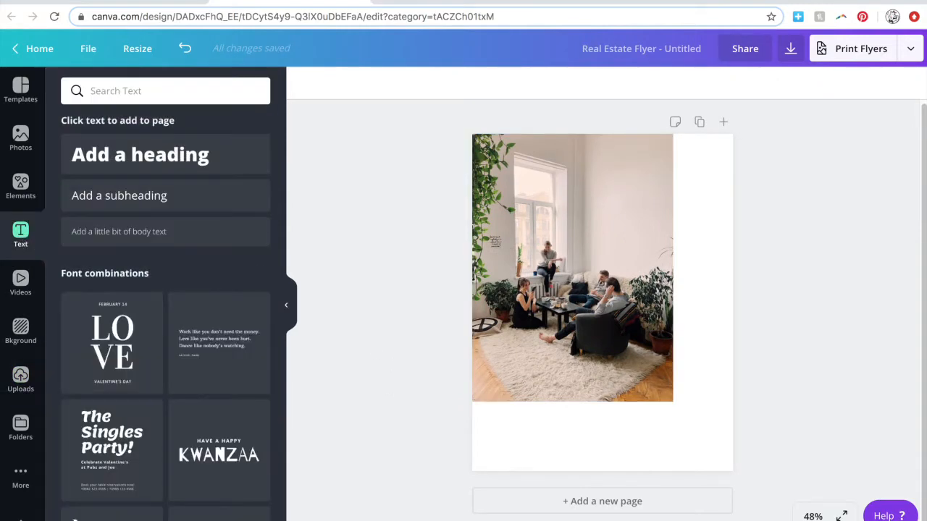
pyautogui.click(590, 516)
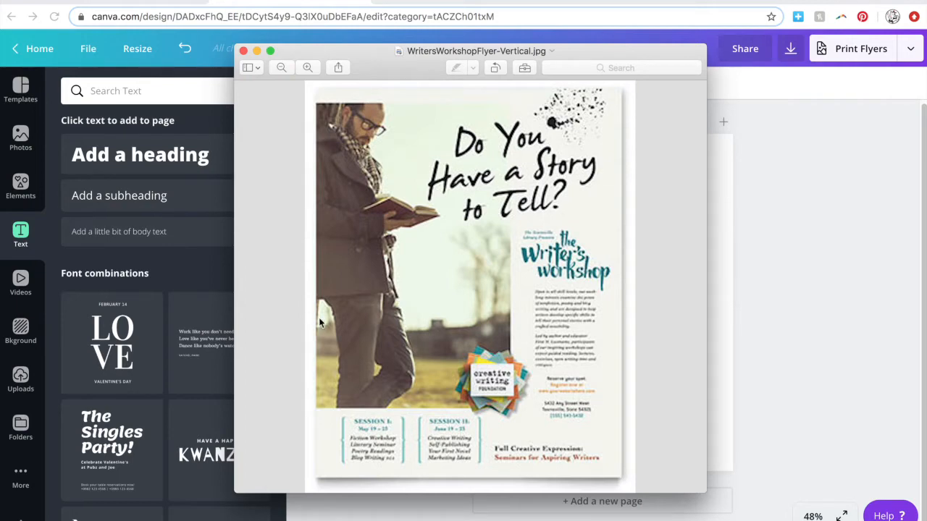
pyautogui.click(778, 398)
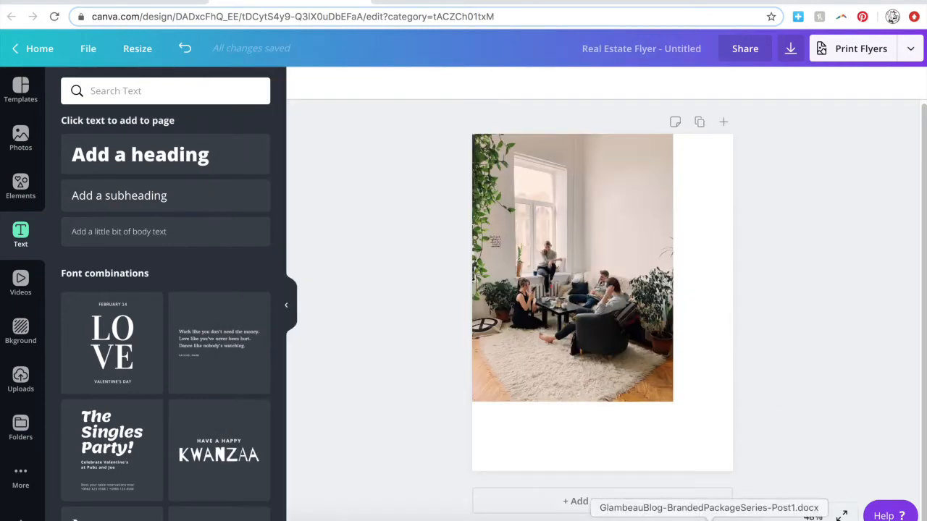
pyautogui.click(604, 515)
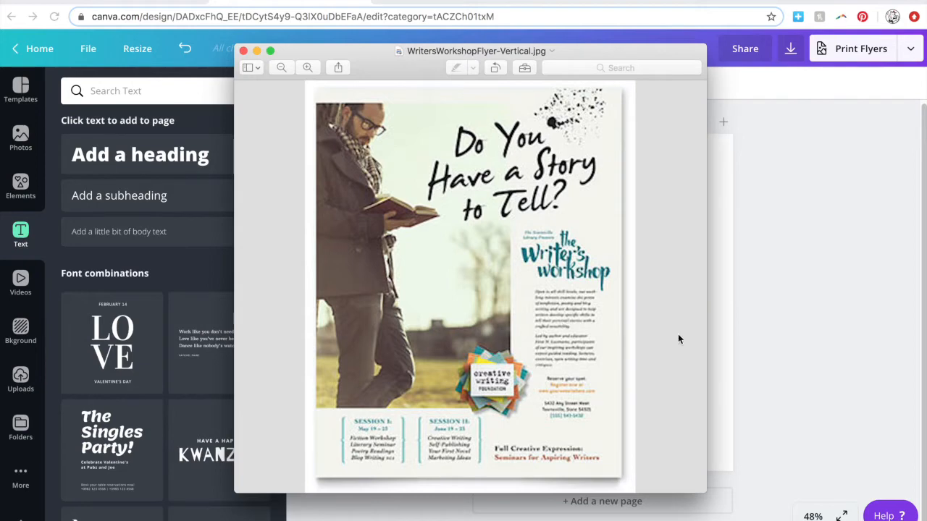
pyautogui.click(741, 330)
pyautogui.click(22, 379)
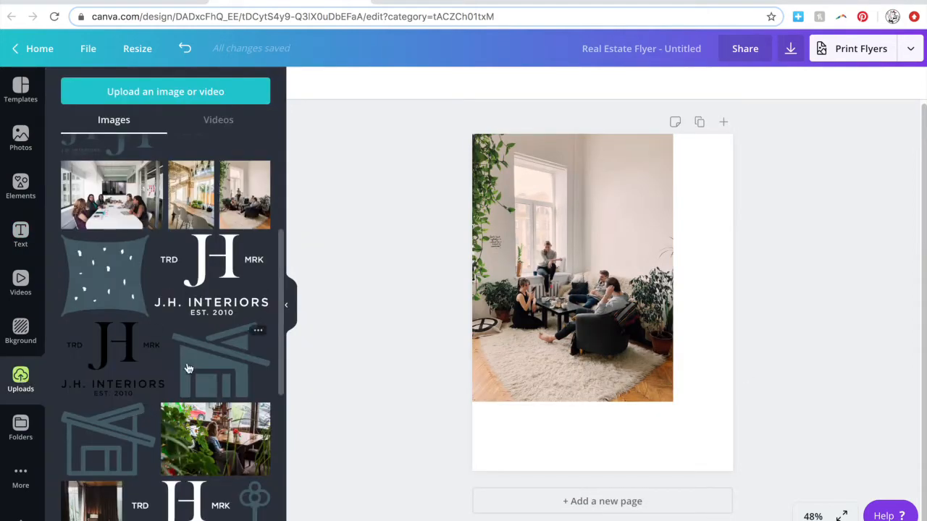
pyautogui.scroll(3, 187, 369)
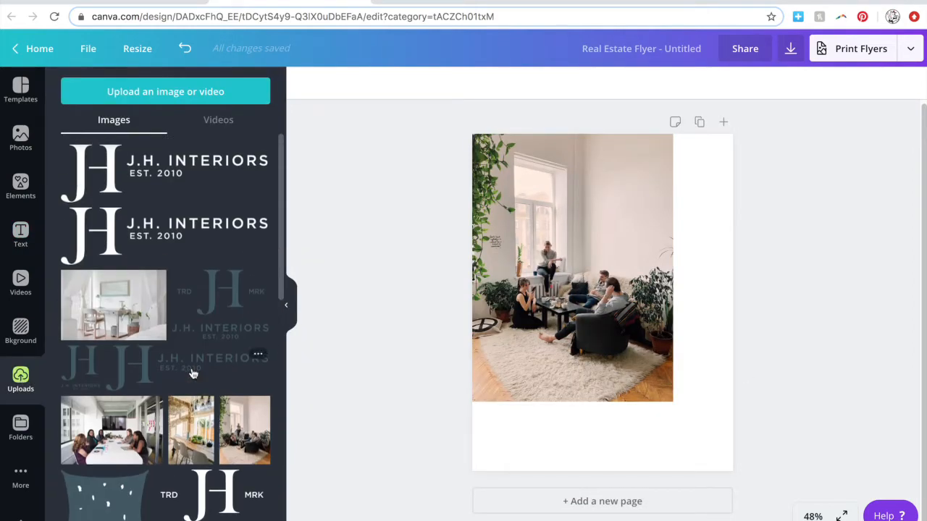
# Add the J.H. Interiors logo, shrink it and place it at the page's lower right.
pyautogui.click(85, 382)
pyautogui.moveTo(496, 181); pyautogui.dragTo(633, 336)
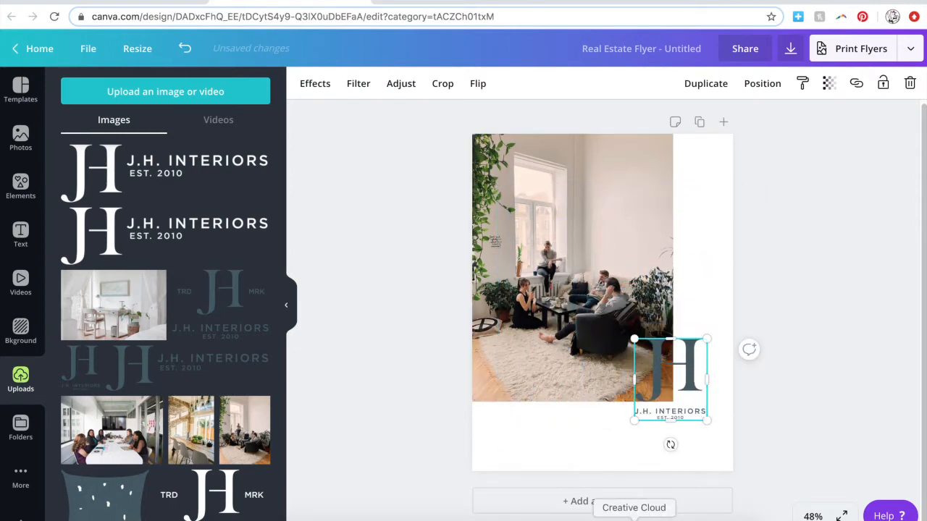
pyautogui.click(604, 519)
pyautogui.moveTo(567, 54); pyautogui.dragTo(319, 52)
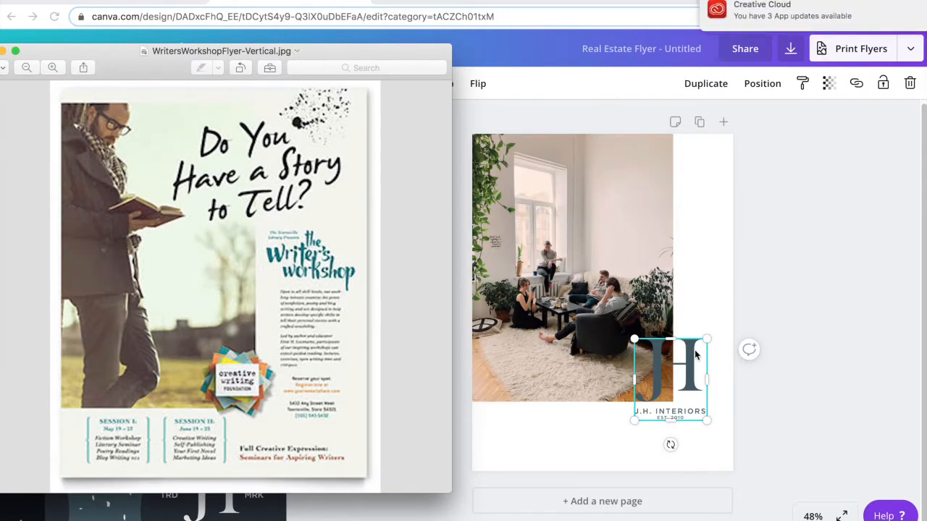
pyautogui.click(799, 289)
pyautogui.moveTo(690, 372); pyautogui.dragTo(710, 400)
pyautogui.click(785, 415)
pyautogui.click(795, 419)
# Resize the living-room photo slightly narrower, to about 6.2 × 8.7.
pyautogui.click(672, 339)
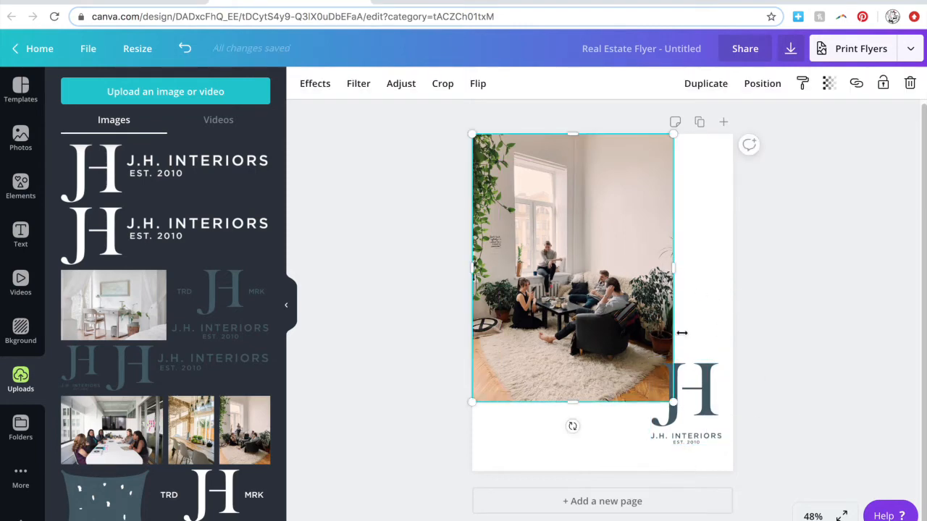
pyautogui.moveTo(673, 402); pyautogui.dragTo(668, 394)
pyautogui.moveTo(668, 266)
pyautogui.mouseDown()
pyautogui.moveTo(679, 268)
pyautogui.moveTo(660, 268)
pyautogui.mouseUp()
pyautogui.doubleClick(659, 276)
pyautogui.press('Return')
pyautogui.moveTo(653, 390); pyautogui.dragTo(662, 395)
pyautogui.moveTo(662, 267); pyautogui.dragTo(657, 268)
pyautogui.moveTo(657, 394); pyautogui.dragTo(661, 398)
# Shift the JH logo a little left and deselect everything.
pyautogui.moveTo(708, 408); pyautogui.dragTo(696, 408)
pyautogui.click(773, 417)
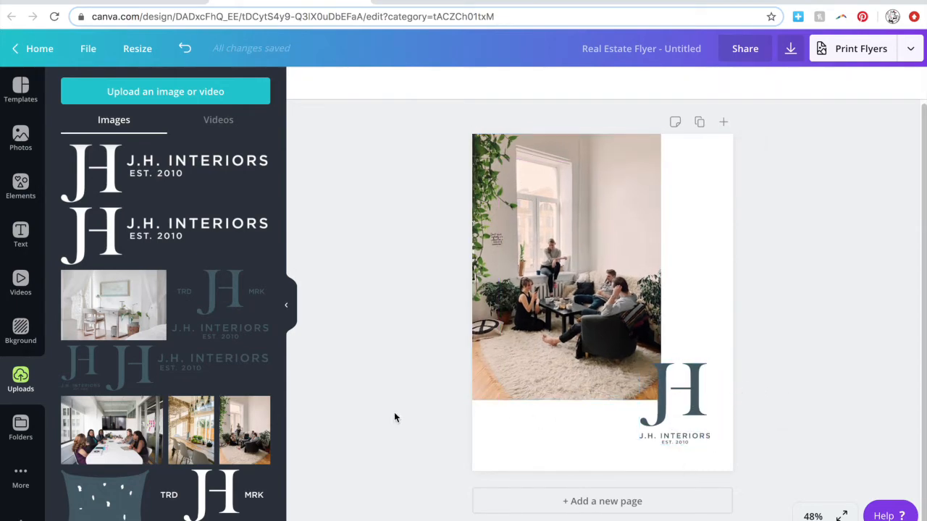
pyautogui.click(550, 436)
pyautogui.click(21, 233)
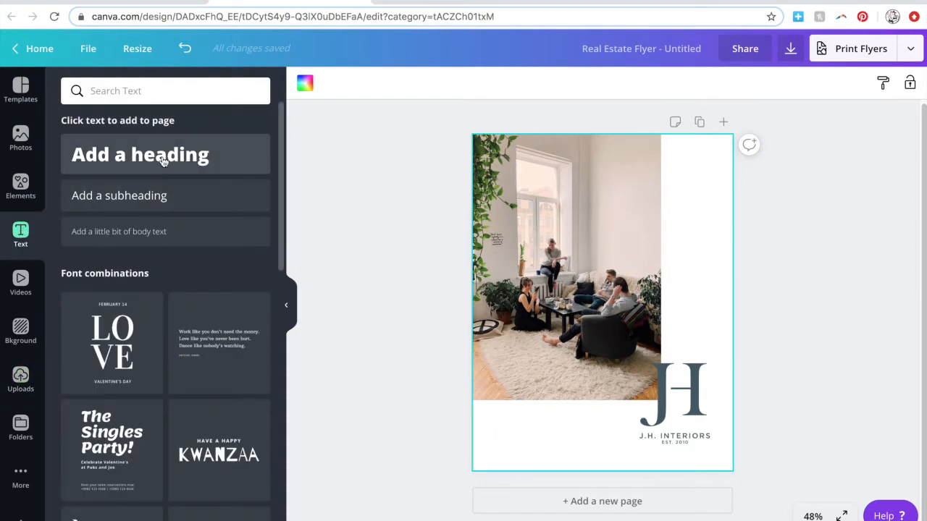
# Add a subheading reading 'SESSION 1' in capitals below the photo at lower left.
pyautogui.click(157, 196)
pyautogui.moveTo(613, 332); pyautogui.dragTo(528, 447)
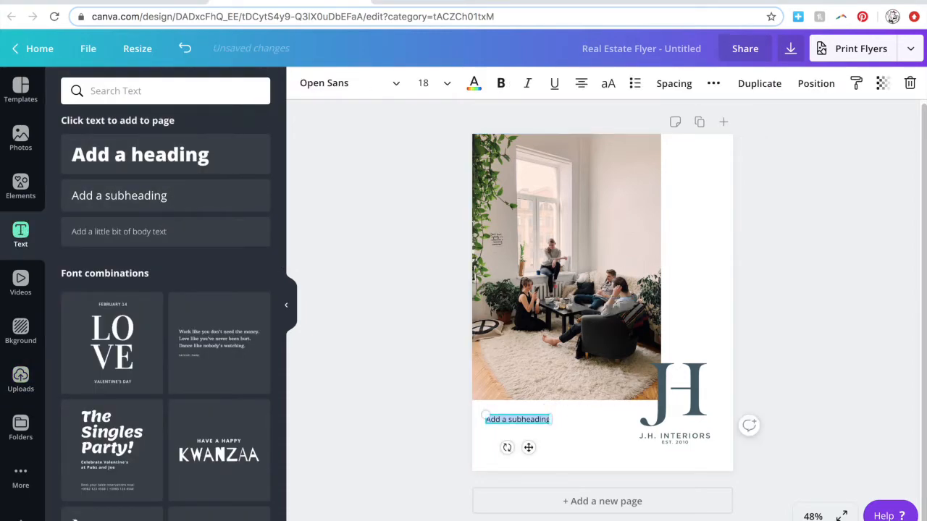
pyautogui.click(604, 519)
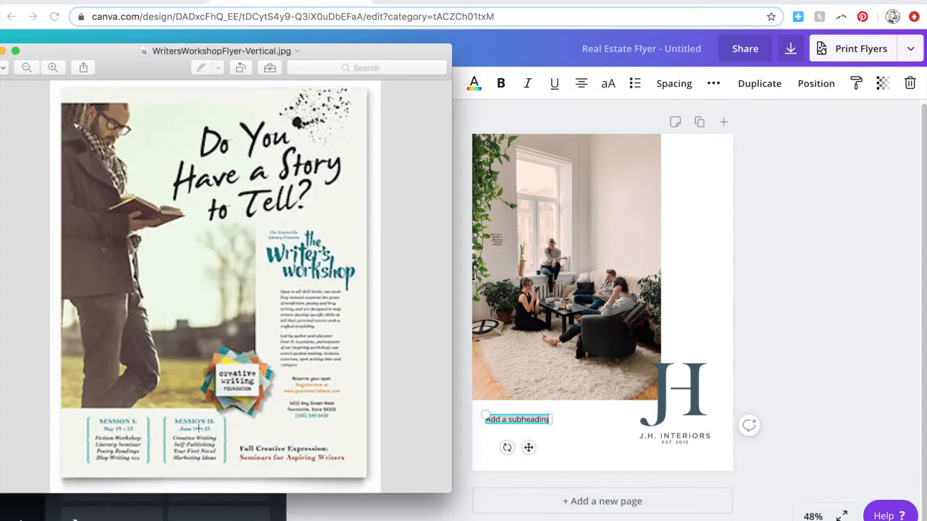
pyautogui.click(5, 52)
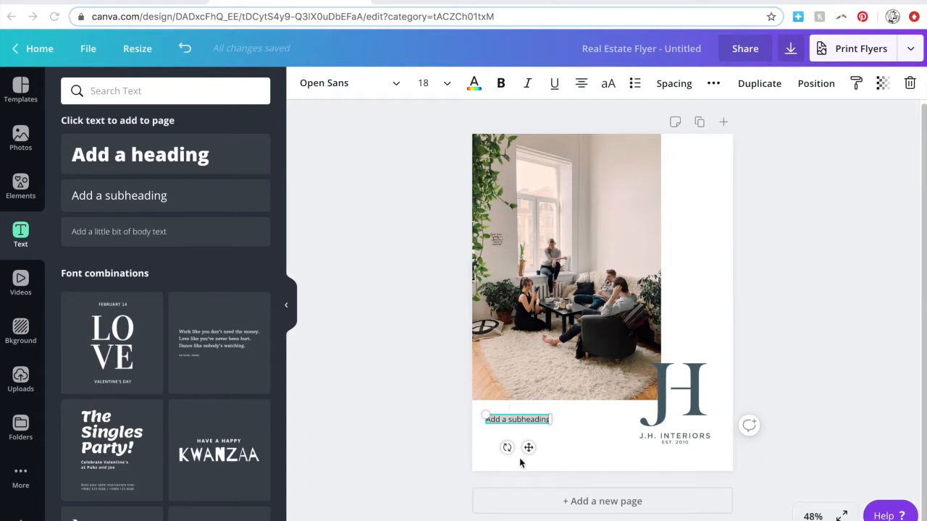
pyautogui.write('Session 1')
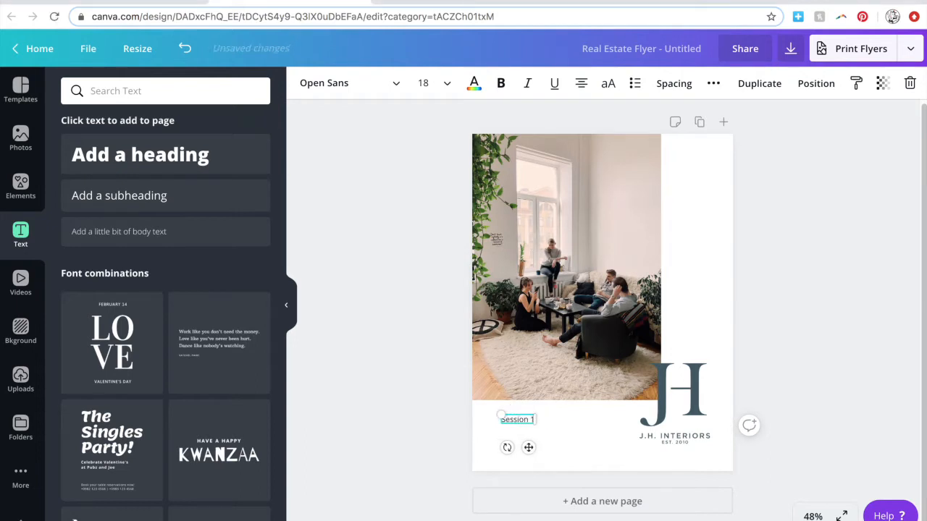
pyautogui.click(609, 83)
pyautogui.click(563, 464)
pyautogui.click(532, 423)
pyautogui.moveTo(529, 447); pyautogui.dragTo(519, 449)
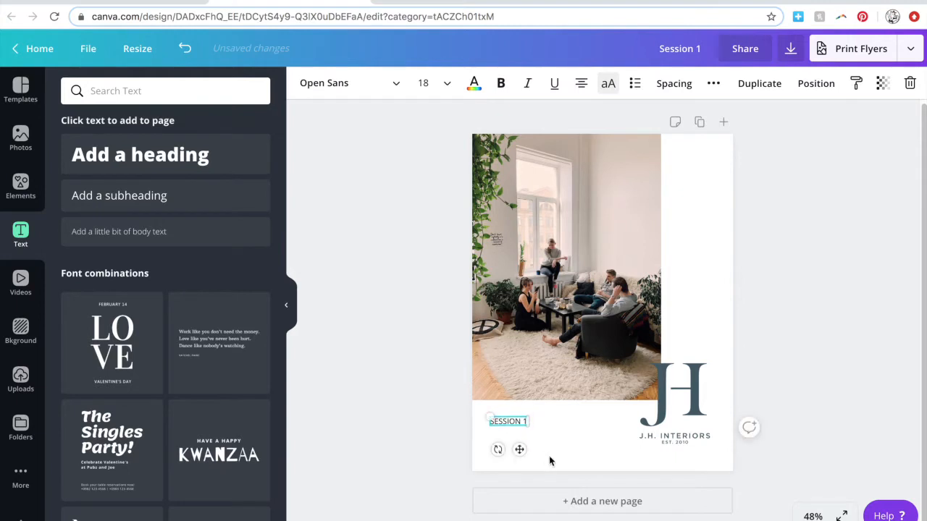
# Set SESSION 1 in Abhaya Libre SemiBold with letter spacing 70, on one line.
pyautogui.click(392, 86)
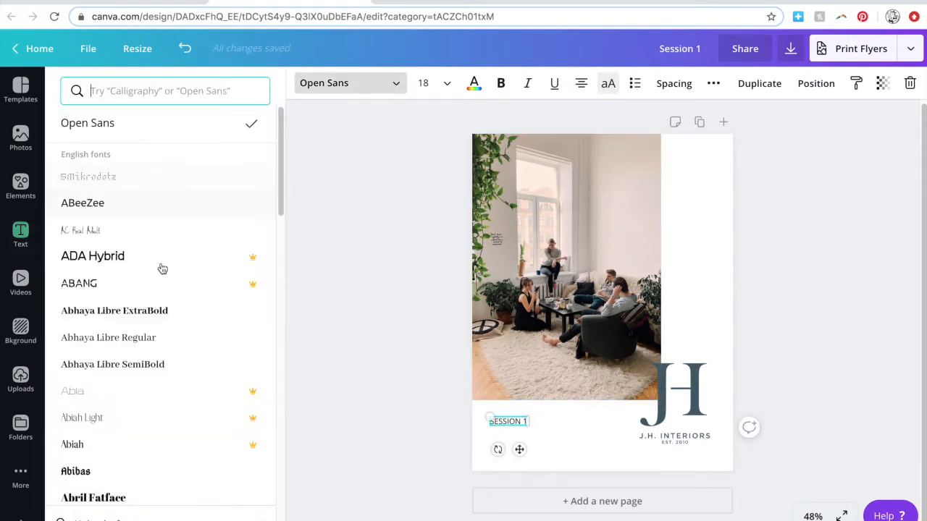
pyautogui.click(163, 347)
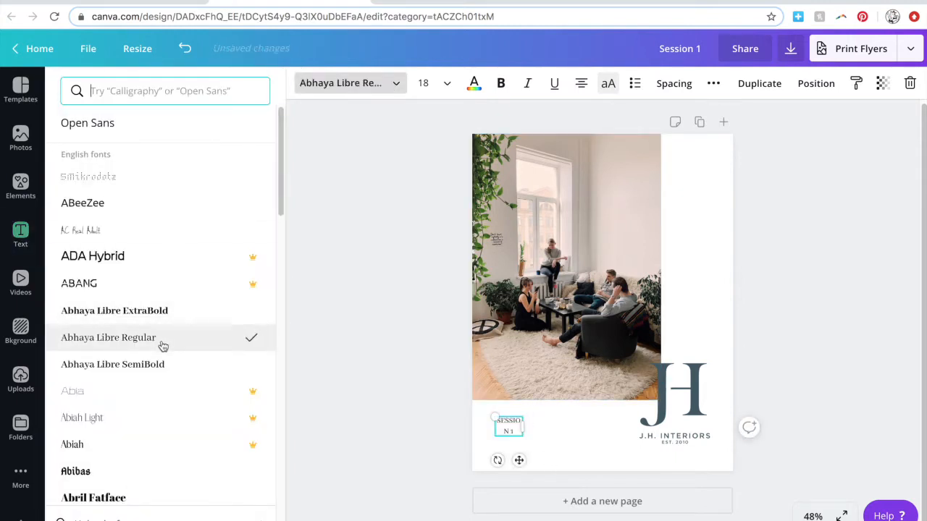
pyautogui.moveTo(537, 433); pyautogui.dragTo(534, 430)
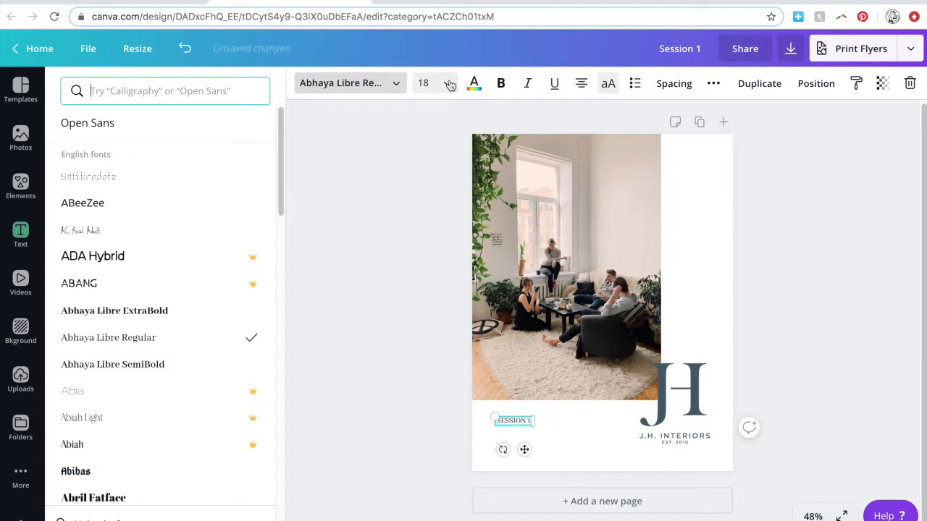
pyautogui.click(396, 83)
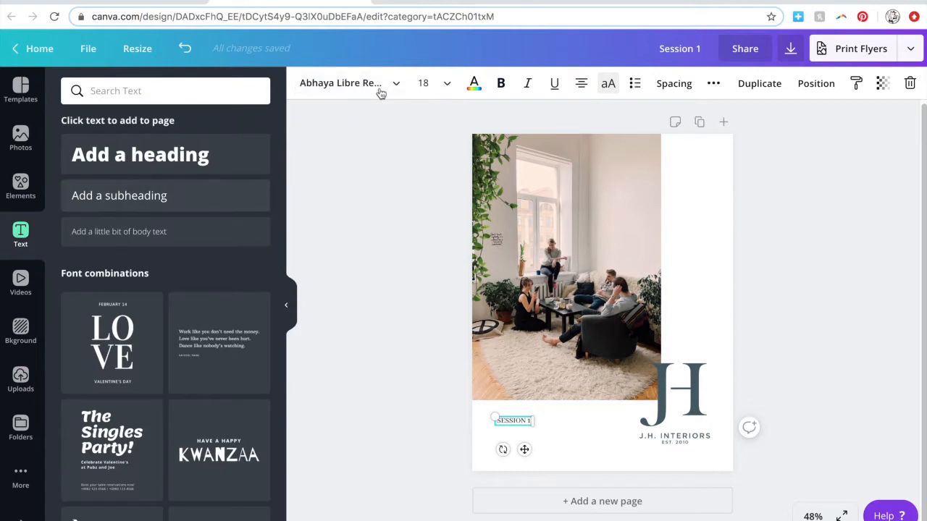
pyautogui.click(393, 81)
pyautogui.click(170, 364)
pyautogui.click(429, 382)
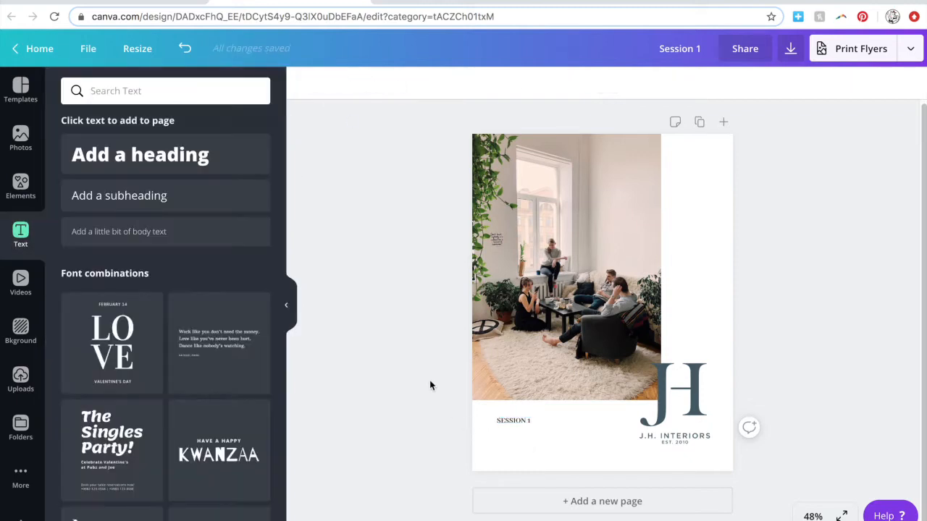
pyautogui.click(520, 422)
pyautogui.click(674, 83)
pyautogui.moveTo(745, 123); pyautogui.dragTo(753, 128)
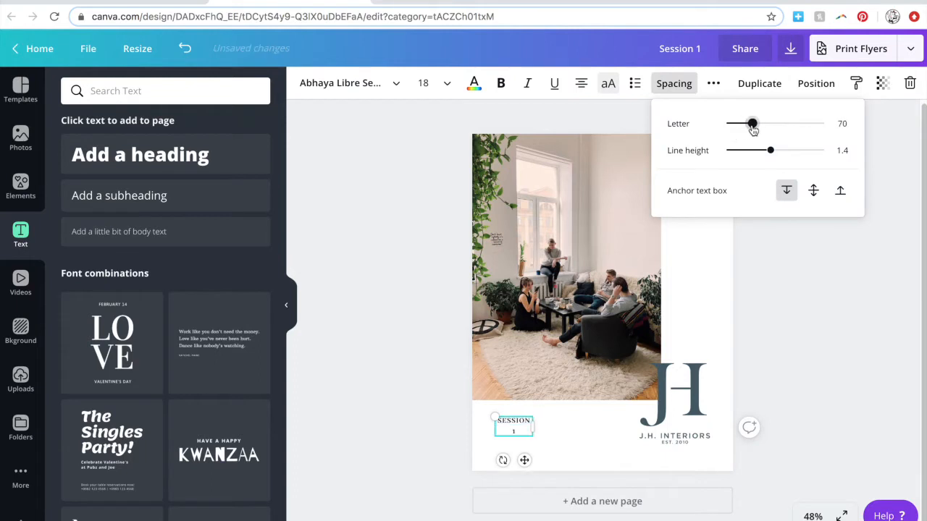
pyautogui.moveTo(534, 427); pyautogui.dragTo(539, 427)
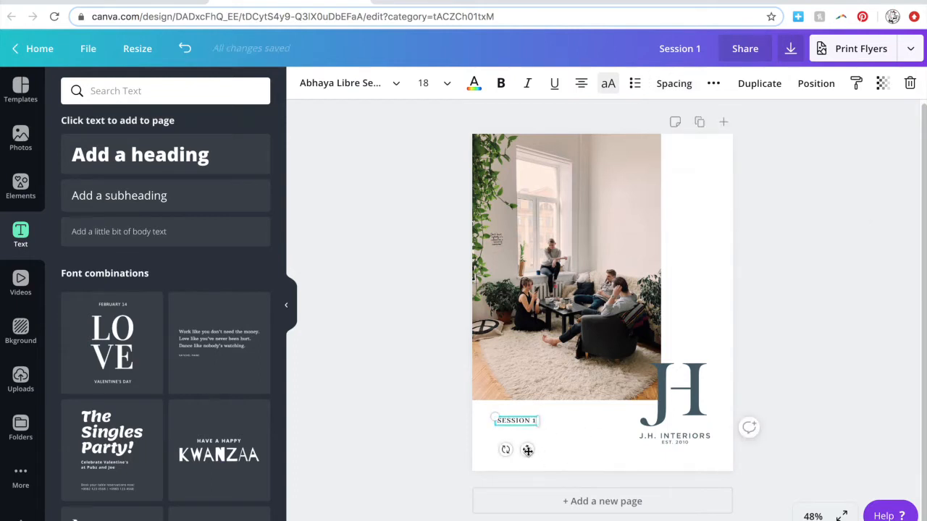
# Copy the heading to its right and change the copy to 'SESSION 2'.
pyautogui.moveTo(528, 450); pyautogui.dragTo(591, 451)
pyautogui.click(589, 422)
pyautogui.click(603, 425)
pyautogui.click(597, 422)
pyautogui.click(597, 421)
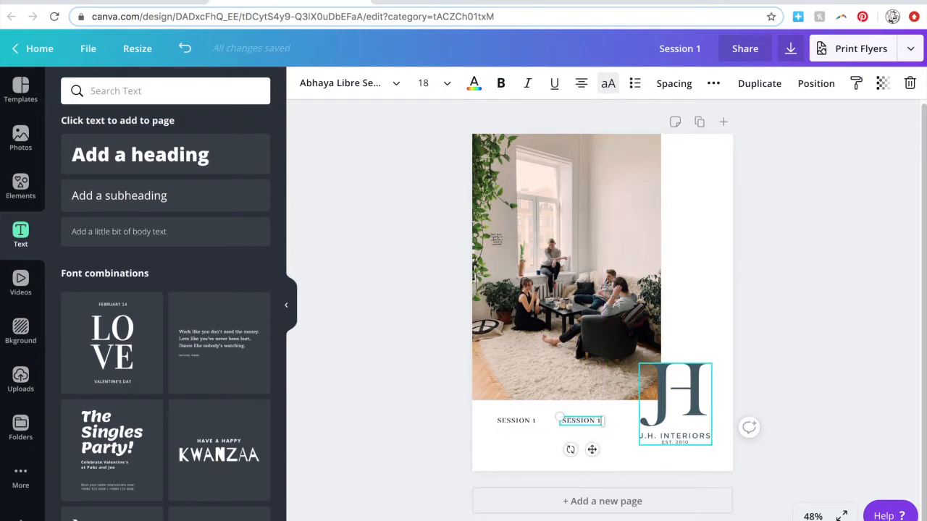
pyautogui.press('Delete')
pyautogui.write('2')
pyautogui.click(386, 469)
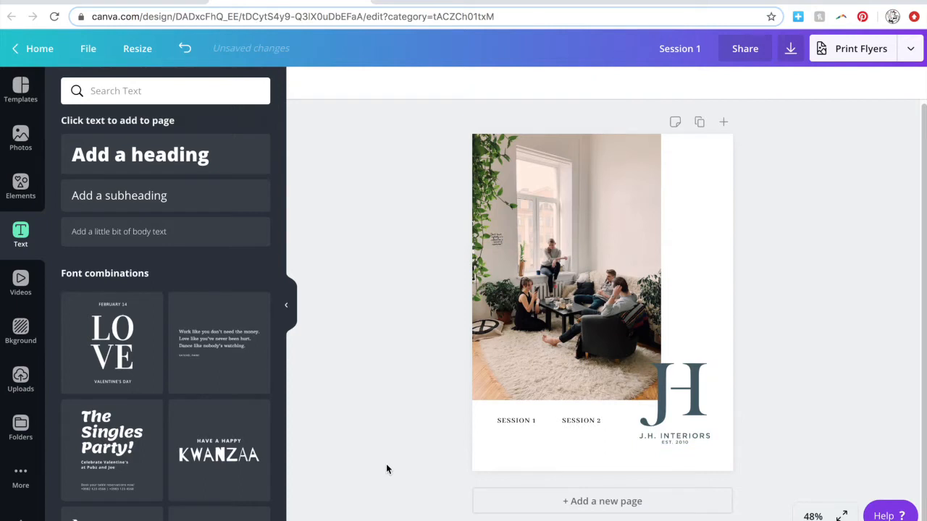
pyautogui.click(506, 422)
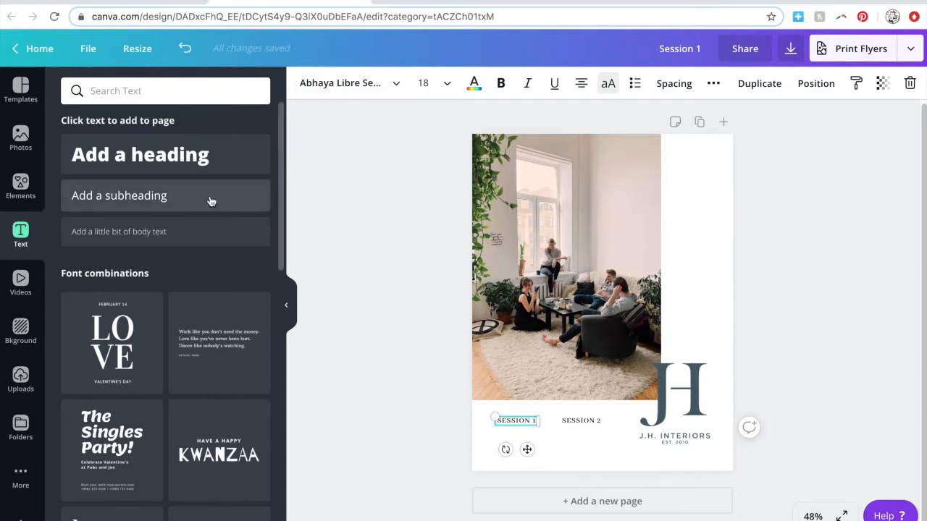
# Add a body text box under SESSION 1 with the pasted Latin paragraph in Abhaya Libre Regular.
pyautogui.click(210, 232)
pyautogui.moveTo(612, 330); pyautogui.dragTo(530, 459)
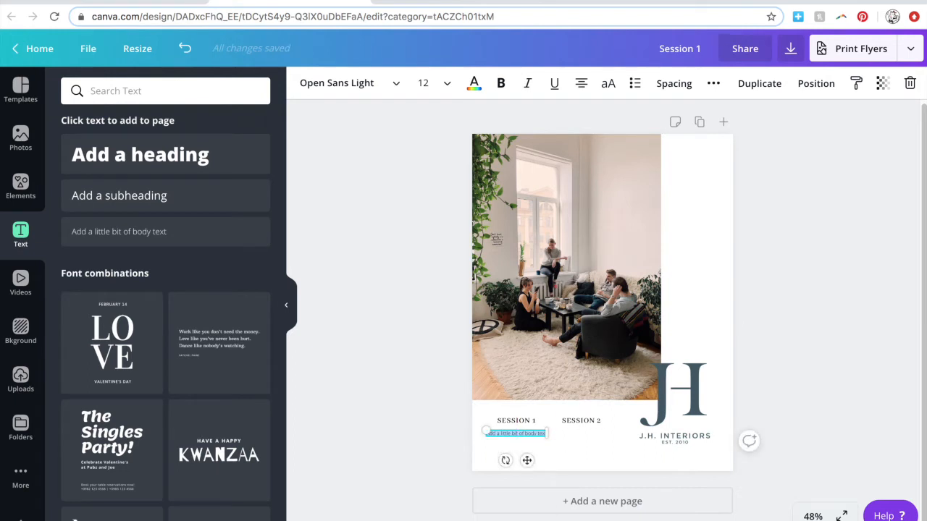
pyautogui.write('facete copiosae ex munere nominati eu animal fierent ponderum qui')
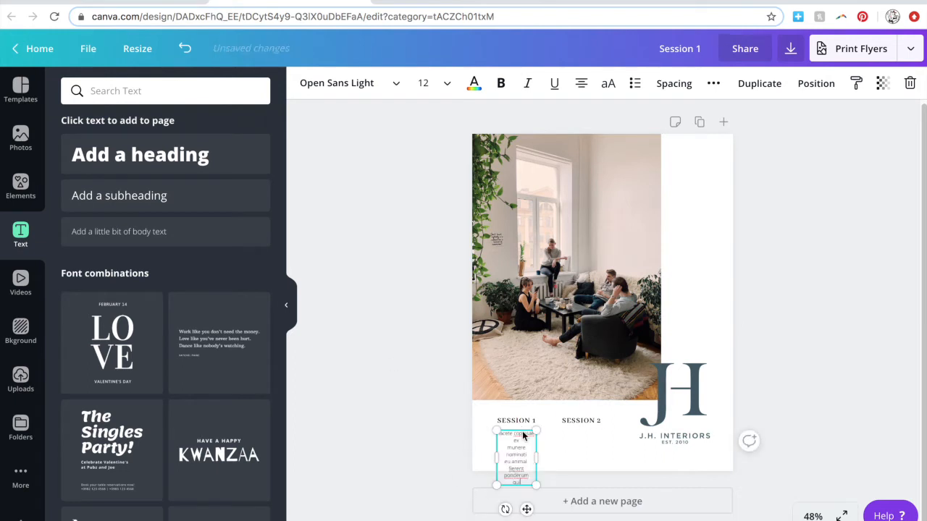
pyautogui.click(393, 85)
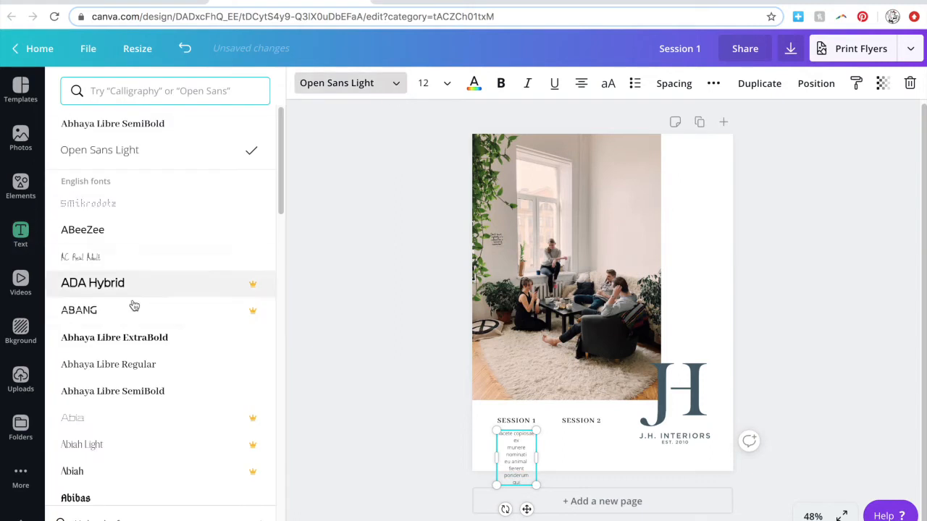
pyautogui.click(135, 366)
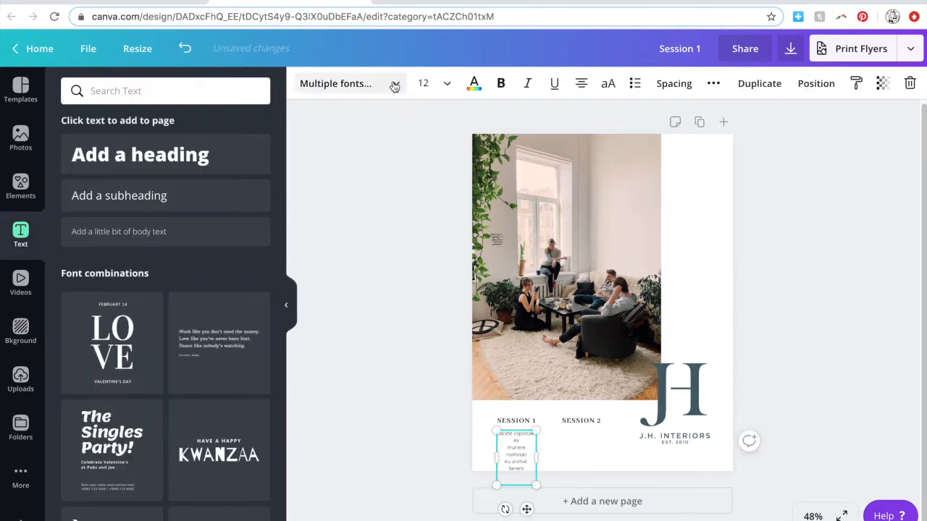
pyautogui.click(394, 84)
pyautogui.click(152, 179)
# Make the paragraph uppercase at size 10 and widen its box.
pyautogui.click(607, 84)
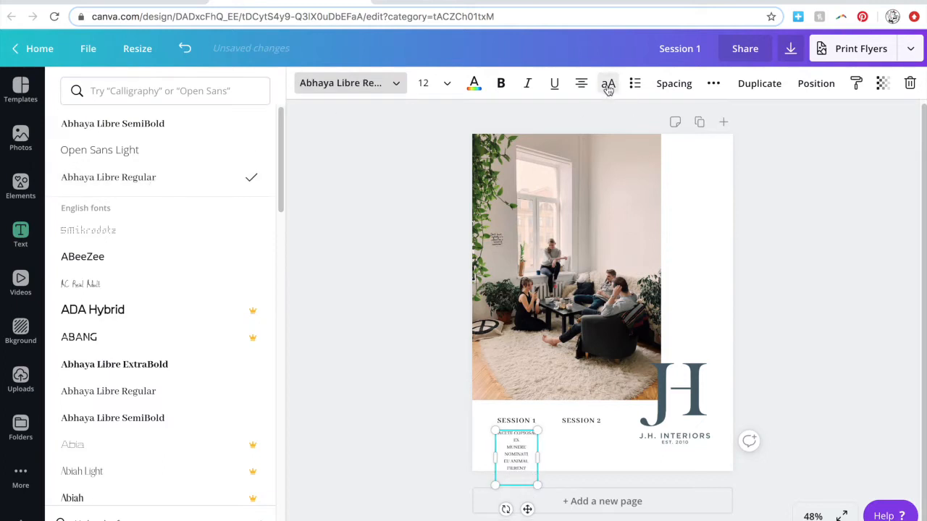
pyautogui.click(442, 83)
pyautogui.click(428, 143)
pyautogui.moveTo(538, 444)
pyautogui.mouseDown()
pyautogui.moveTo(601, 449)
pyautogui.moveTo(547, 449)
pyautogui.mouseUp()
pyautogui.click(409, 428)
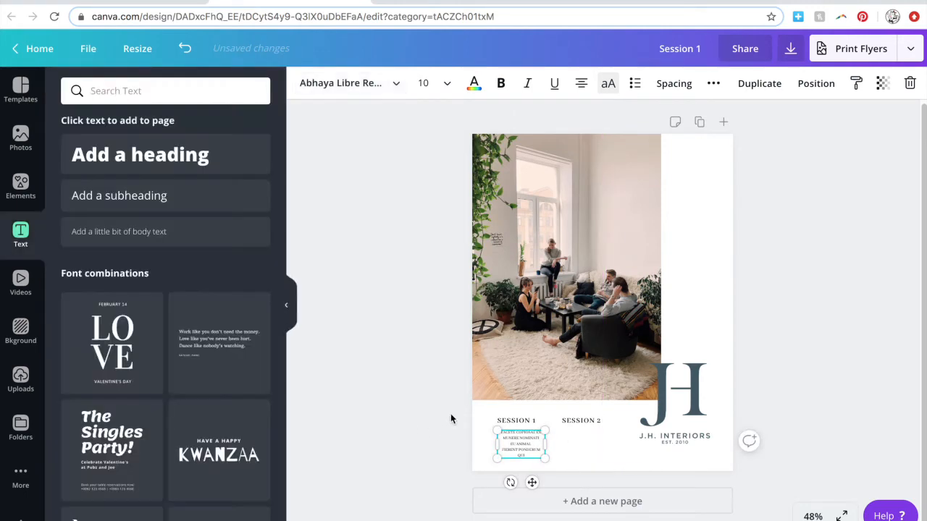
# Center the rewrapped paragraph under SESSION 1 and duplicate it.
pyautogui.press('super+plus')
pyautogui.press('super+plus')
pyautogui.scroll(-3, 451, 414)
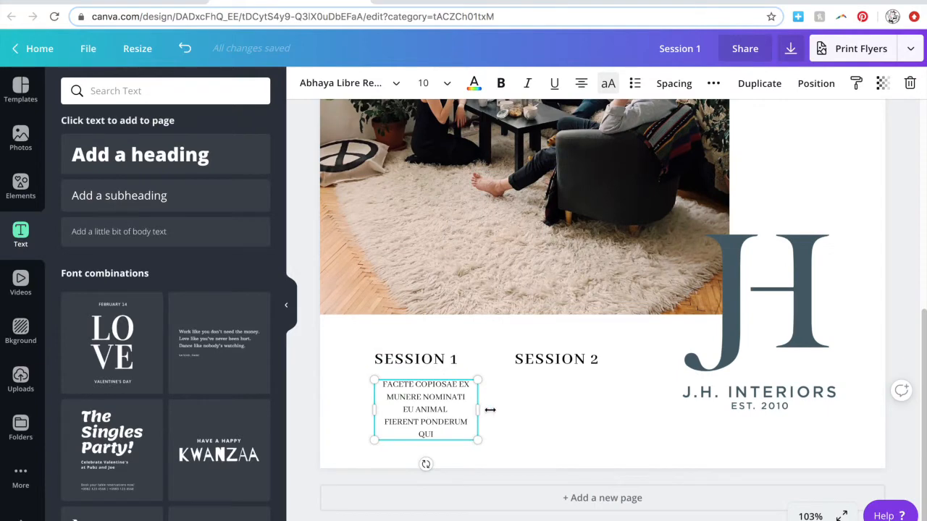
pyautogui.moveTo(502, 412); pyautogui.dragTo(525, 413)
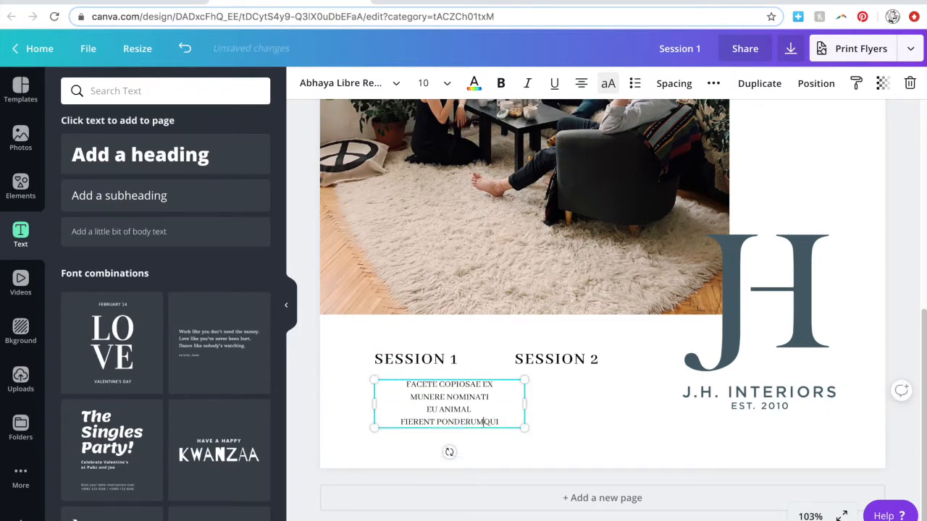
pyautogui.click(552, 432)
pyautogui.moveTo(377, 408)
pyautogui.mouseDown()
pyautogui.moveTo(343, 408)
pyautogui.moveTo(362, 408)
pyautogui.mouseUp()
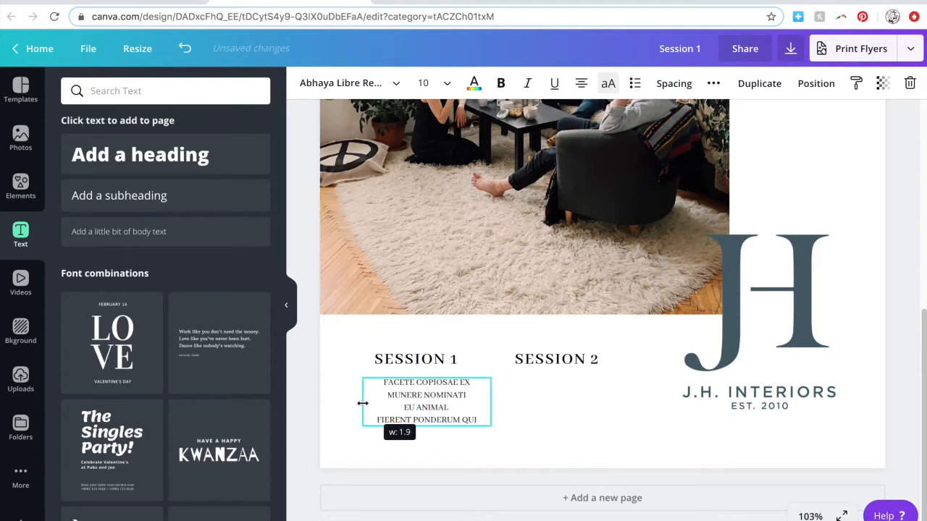
pyautogui.moveTo(420, 411); pyautogui.dragTo(410, 411)
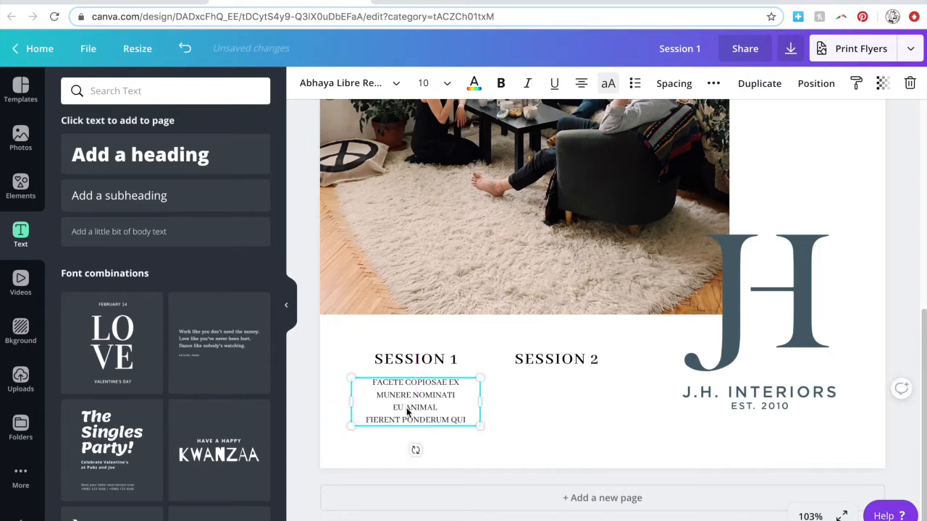
pyautogui.hotkey('ctrl', 'd')
# Move the copied paragraph under SESSION 2 and shift both paragraphs slightly right and up.
pyautogui.moveTo(439, 421); pyautogui.dragTo(565, 409)
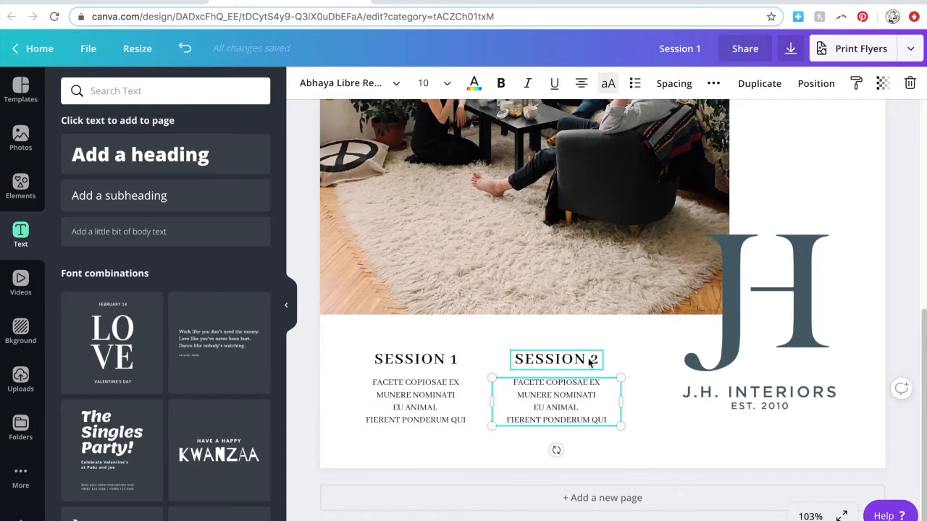
pyautogui.click(339, 350)
pyautogui.moveTo(347, 340); pyautogui.dragTo(620, 433)
pyautogui.moveTo(558, 406); pyautogui.dragTo(568, 400)
pyautogui.click(345, 399)
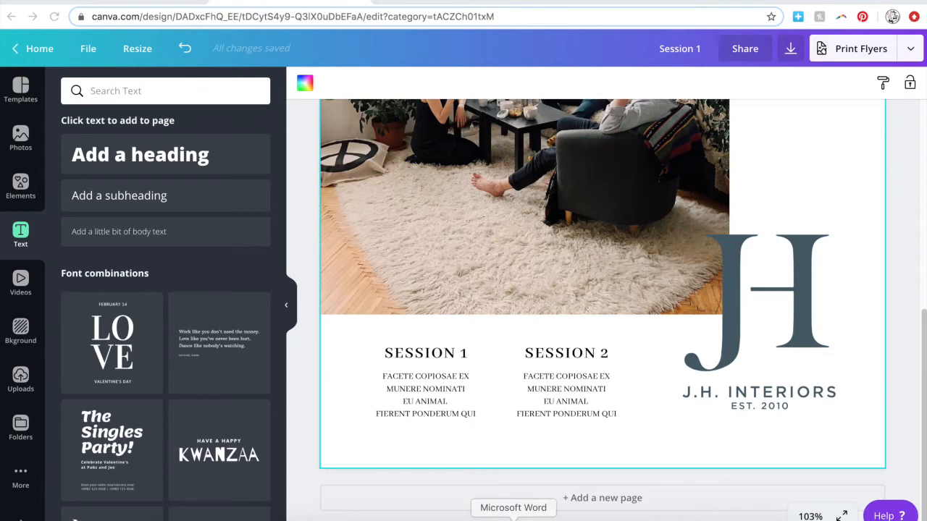
pyautogui.hotkey('ctrl', 'z')
pyautogui.click(339, 349)
pyautogui.moveTo(345, 342); pyautogui.dragTo(619, 433)
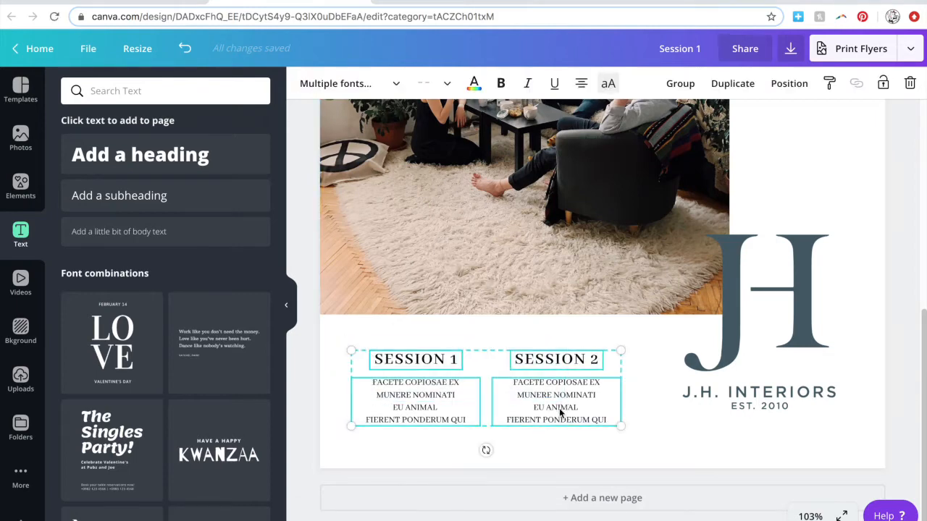
pyautogui.moveTo(561, 404); pyautogui.dragTo(571, 399)
pyautogui.click(344, 400)
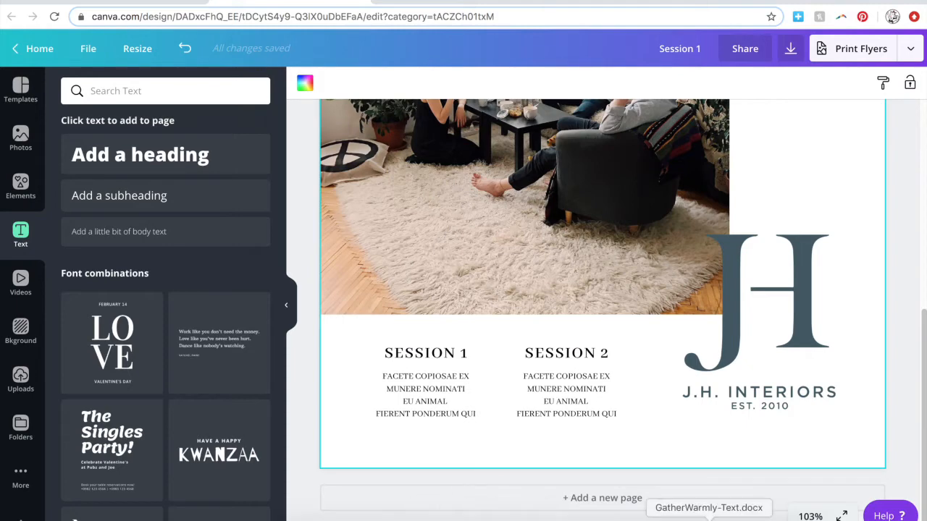
# Replace the SESSION 2 paragraph with different pasted Latin text.
pyautogui.click(565, 389)
pyautogui.click(566, 389)
pyautogui.write('EROS ULLUM PERSEQUERIS IN QUI ESSENT OCURRERET NOMINAVI')
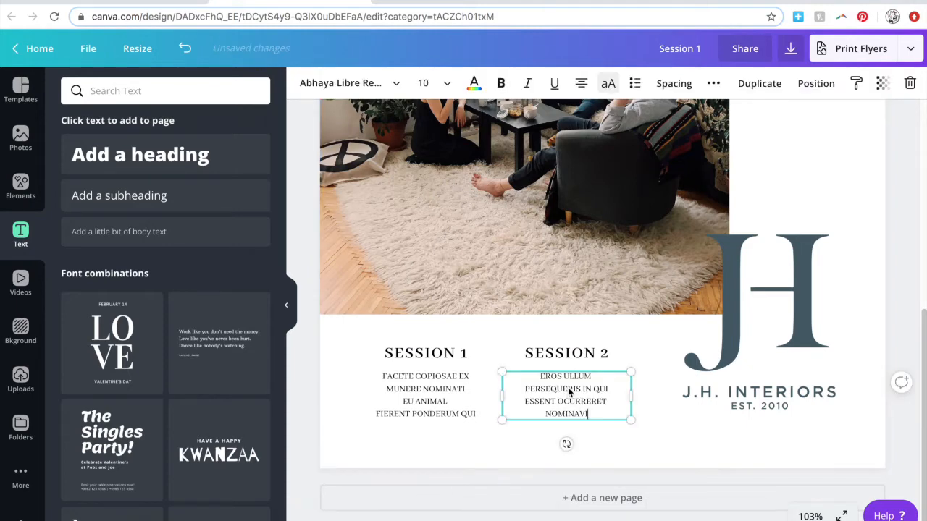
pyautogui.click(352, 409)
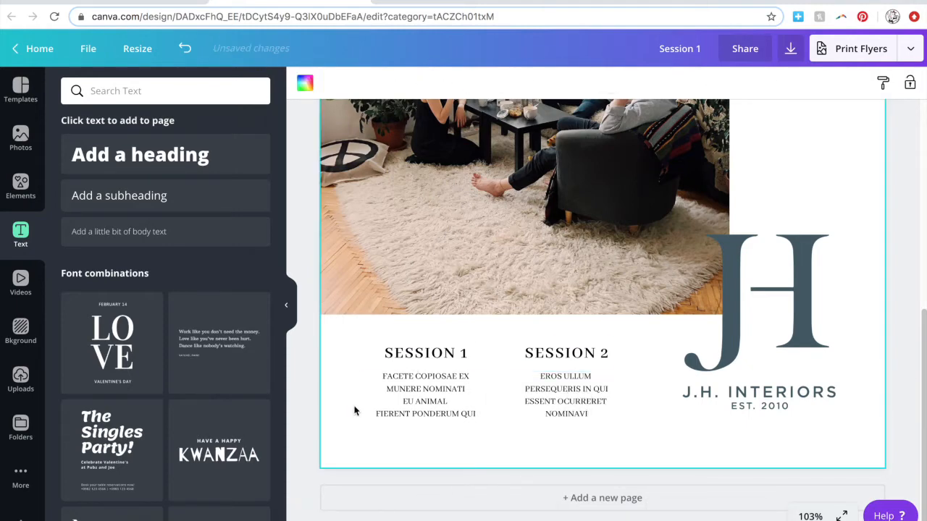
pyautogui.click(555, 414)
pyautogui.keyDown('shift'); pyautogui.click(458, 412); pyautogui.keyUp('shift')
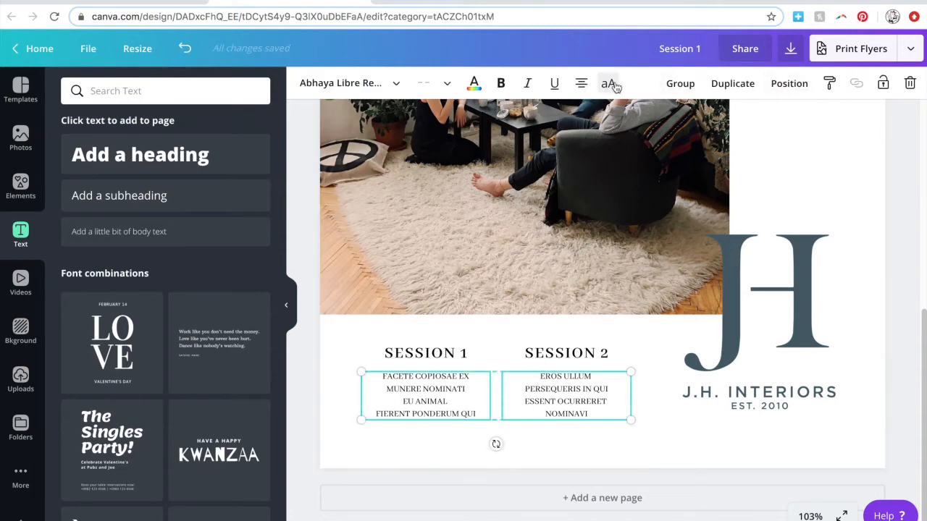
pyautogui.click(643, 351)
# Set letter spacing to 100 on both the SESSION 2 and SESSION 1 paragraphs.
pyautogui.click(580, 395)
pyautogui.click(671, 85)
pyautogui.moveTo(743, 130); pyautogui.dragTo(755, 131)
pyautogui.click(848, 125)
pyautogui.write('100')
pyautogui.press('Return')
pyautogui.click(449, 394)
pyautogui.click(679, 85)
pyautogui.write('100')
pyautogui.press('Return')
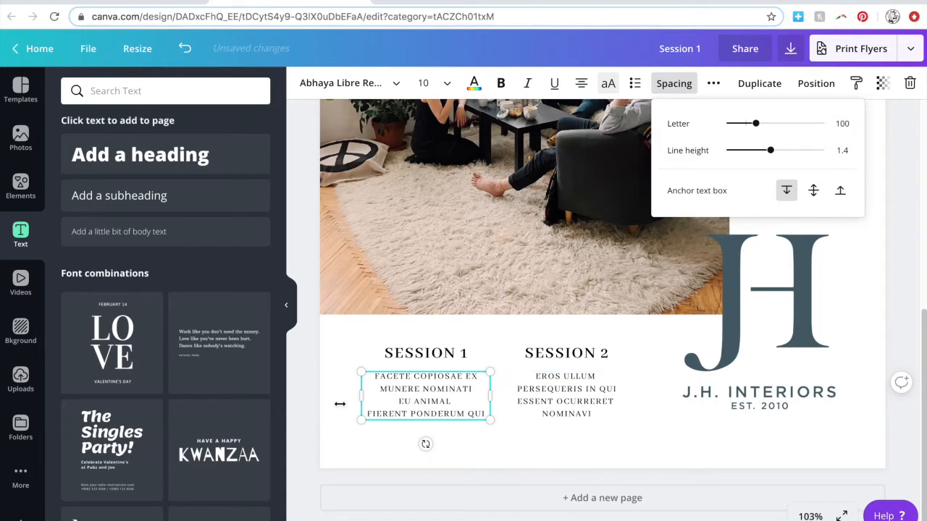
pyautogui.click(333, 410)
# Nudge the SESSION 2 column right and bring up the reference flyer image in Preview.
pyautogui.moveTo(582, 409); pyautogui.dragTo(584, 406)
pyautogui.press('Right')
pyautogui.press('Right')
pyautogui.press('Right')
pyautogui.press('Right')
pyautogui.press('Right')
pyautogui.press('Right')
pyautogui.press('Right')
pyautogui.press('Right')
pyautogui.press('Right')
pyautogui.press('Right')
pyautogui.press('Right')
pyautogui.press('Right')
pyautogui.press('Right')
pyautogui.press('Right')
pyautogui.press('Right')
pyautogui.press('Right')
pyautogui.press('Right')
pyautogui.press('Right')
pyautogui.press('Right')
pyautogui.press('Right')
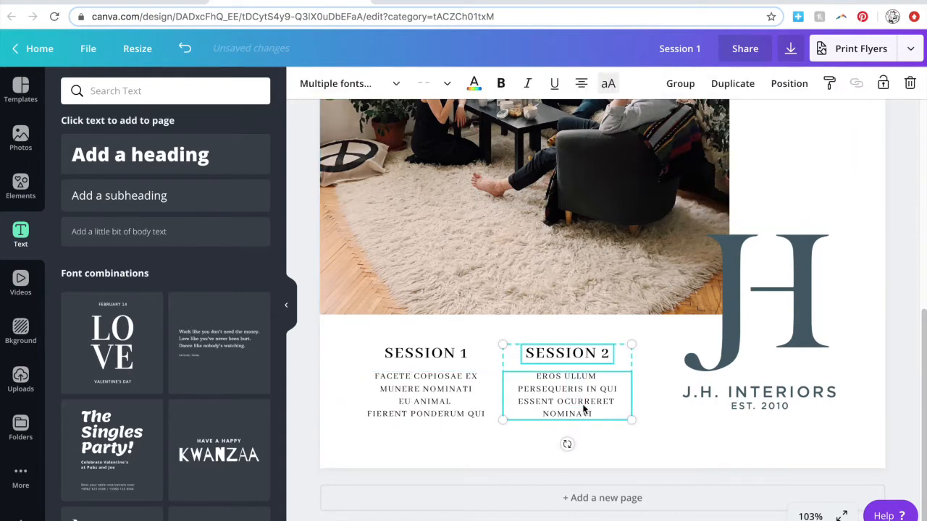
pyautogui.click(341, 366)
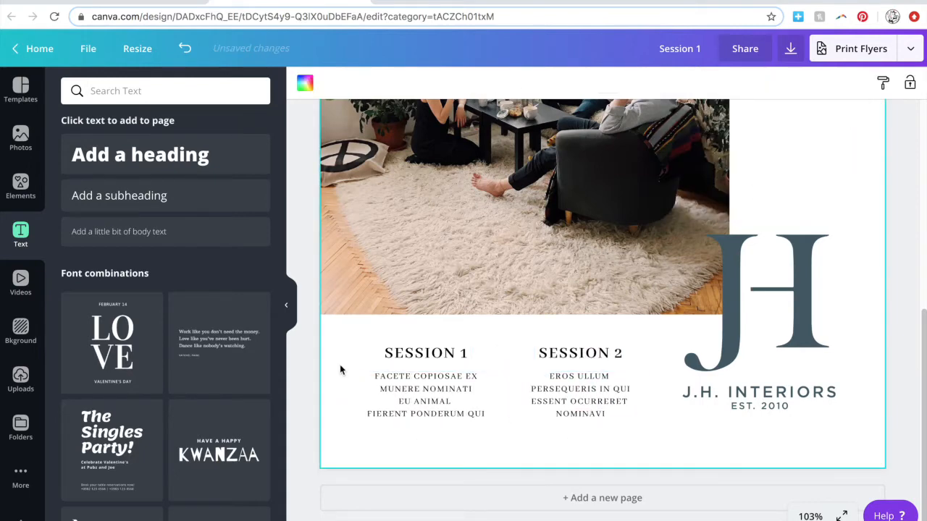
pyautogui.click(559, 511)
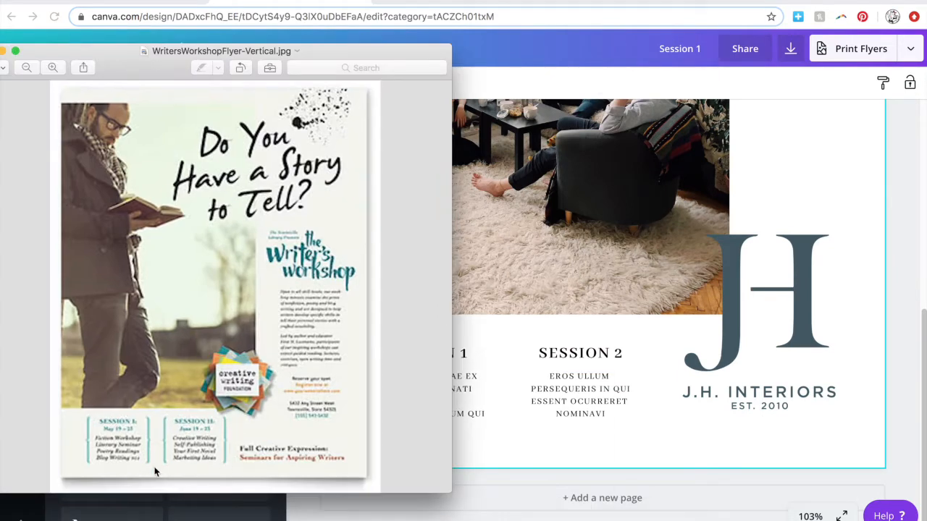
# Close the reference flyer and add a plain white line from the Elements Lines collection.
pyautogui.click(509, 448)
pyautogui.click(20, 185)
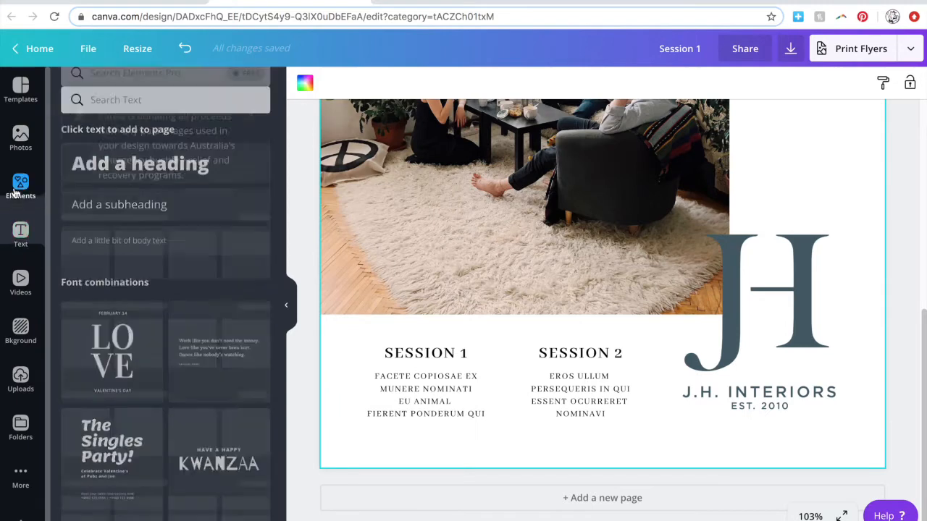
pyautogui.scroll(-10, 239, 331)
pyautogui.click(257, 381)
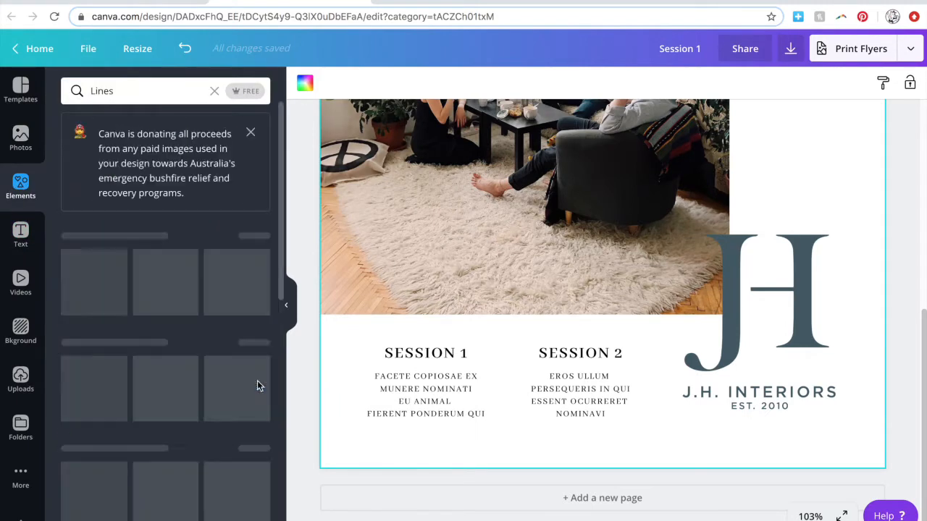
pyautogui.scroll(-1, 257, 378)
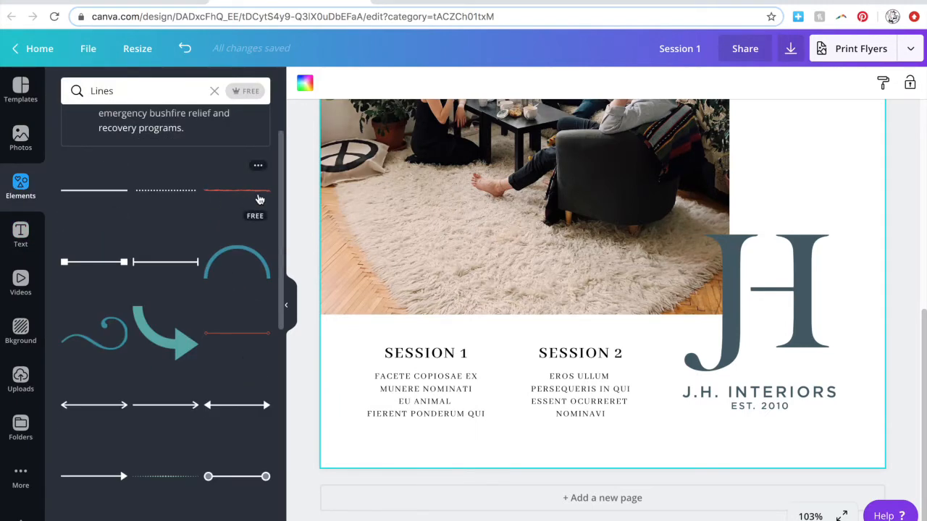
pyautogui.scroll(-2, 234, 430)
pyautogui.scroll(-5, 234, 429)
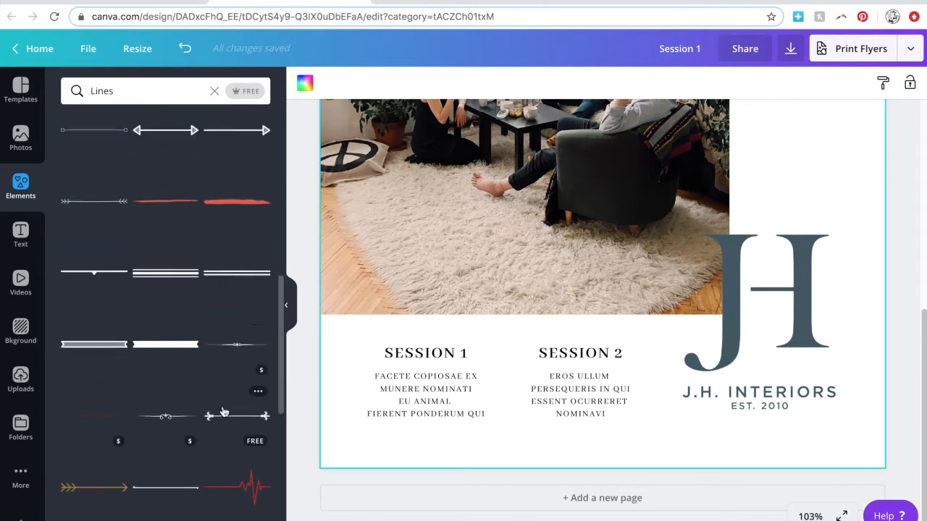
pyautogui.scroll(-1, 223, 413)
pyautogui.click(166, 427)
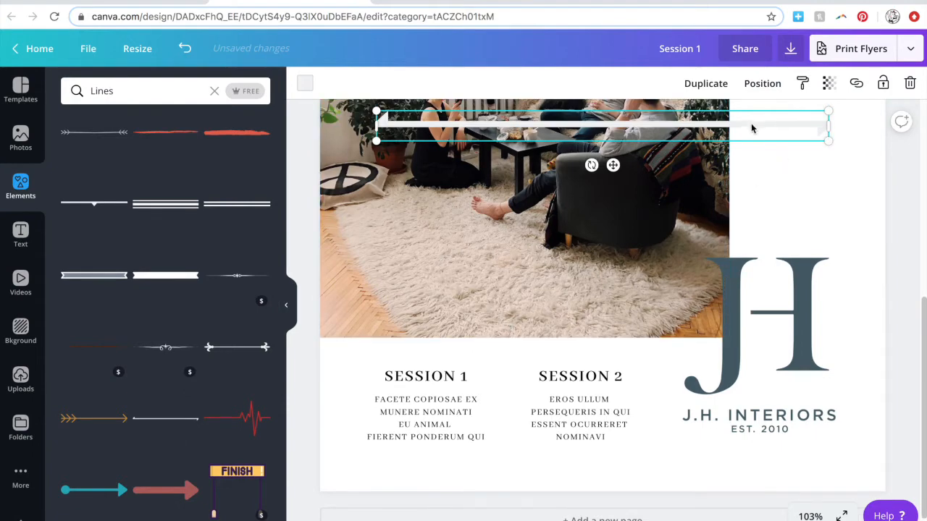
# Rotate the line vertical, shorten it, and place it between the SESSION 1 and SESSION 2 columns.
pyautogui.moveTo(752, 128); pyautogui.dragTo(752, 171)
pyautogui.moveTo(828, 178); pyautogui.dragTo(509, 168)
pyautogui.moveTo(436, 192); pyautogui.dragTo(515, 178)
pyautogui.moveTo(474, 130); pyautogui.dragTo(538, 378)
pyautogui.moveTo(512, 475); pyautogui.dragTo(510, 435)
pyautogui.moveTo(511, 397); pyautogui.dragTo(509, 416)
# Colour the vertical divider line light grey.
pyautogui.click(439, 486)
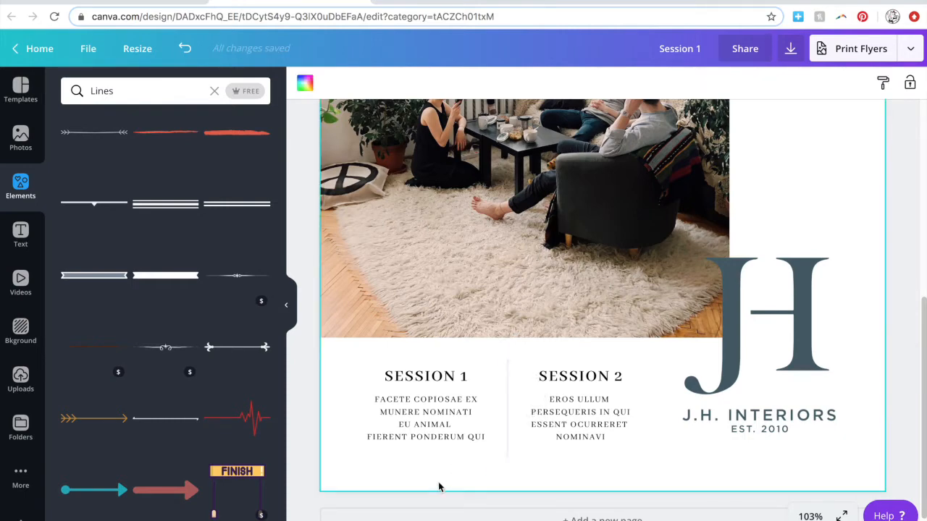
pyautogui.click(505, 451)
pyautogui.click(305, 84)
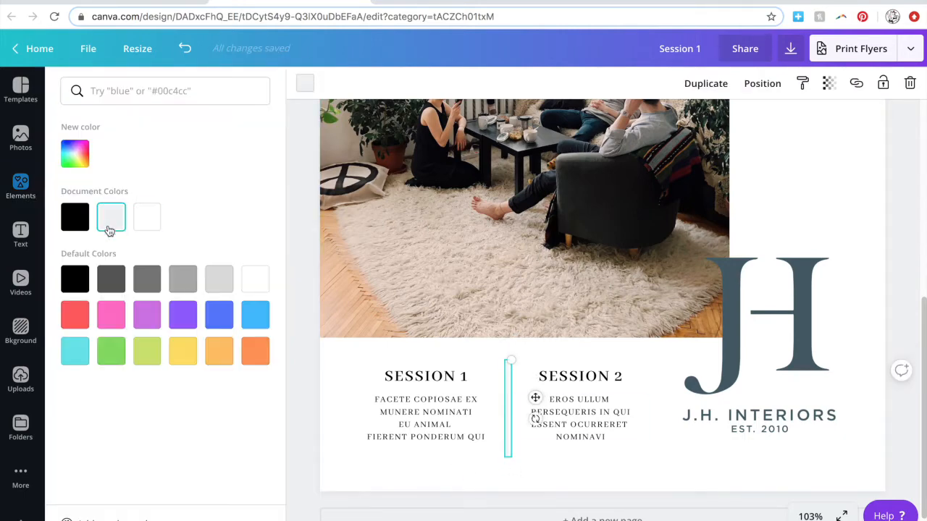
pyautogui.click(232, 290)
pyautogui.click(313, 432)
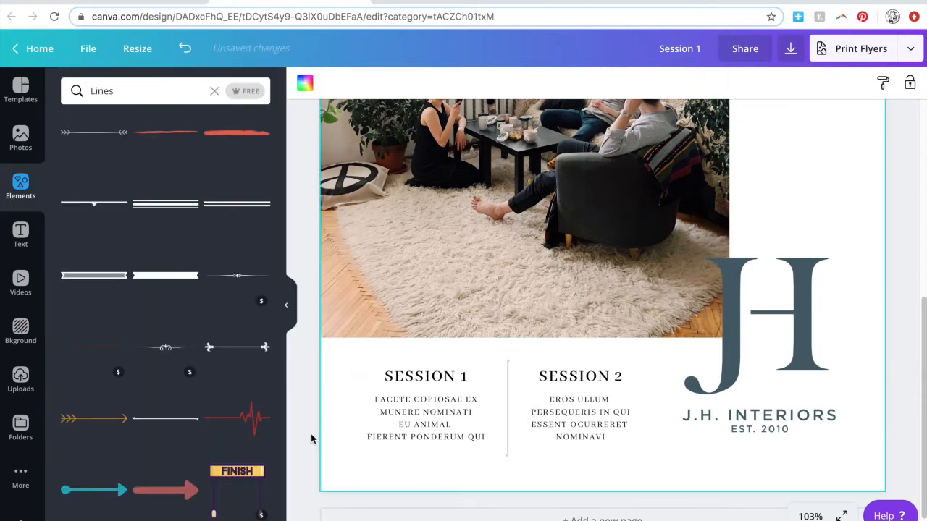
pyautogui.press('super+minus')
pyautogui.press('super+minus')
pyautogui.click(185, 49)
pyautogui.click(340, 258)
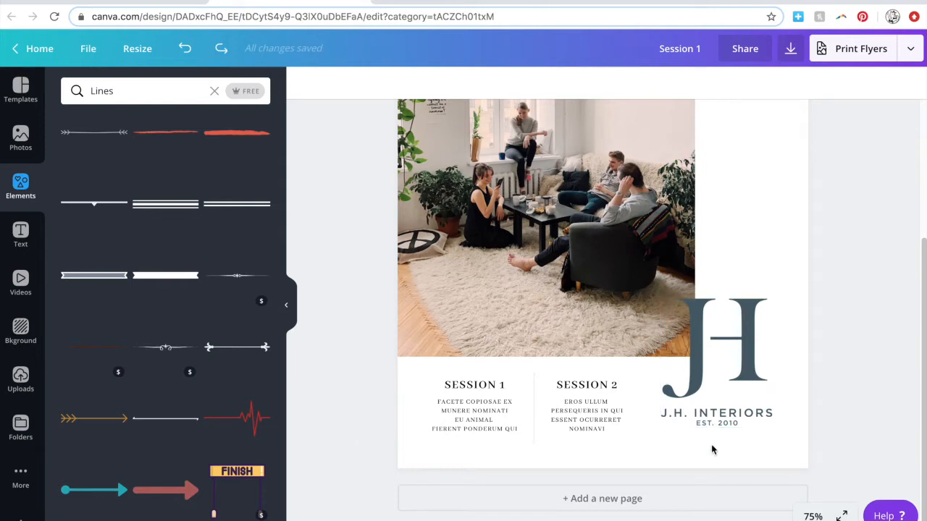
# Add the LOVE font combination, make it white, and centre it on the page.
pyautogui.scroll(5, 400, 397)
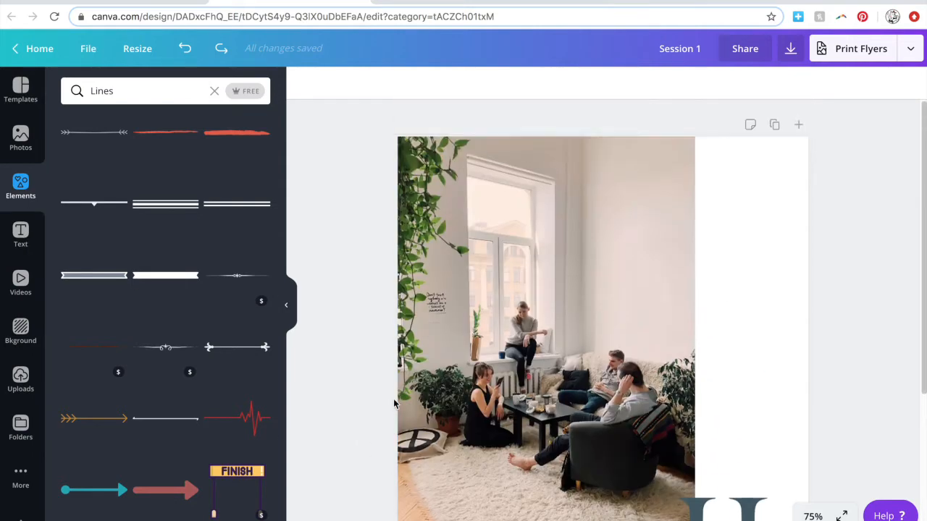
pyautogui.scroll(-4, 647, 226)
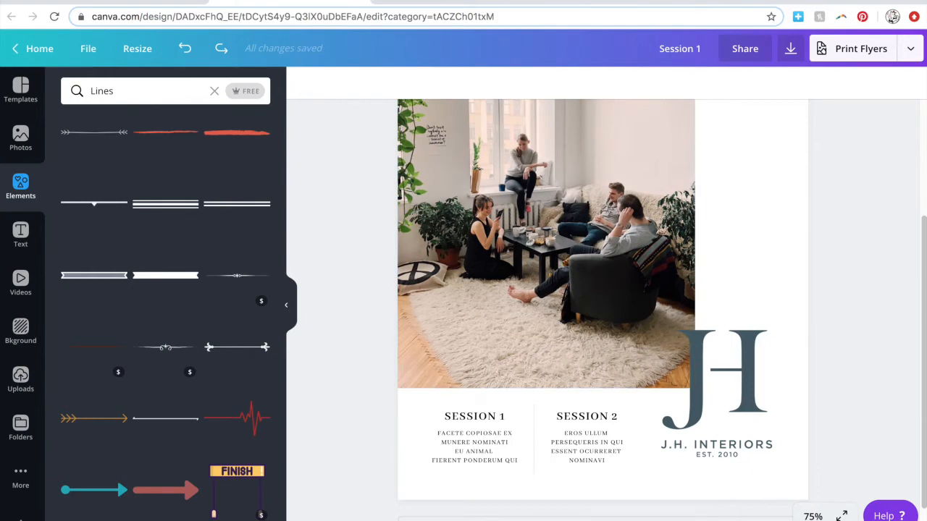
pyautogui.click(20, 234)
pyautogui.scroll(4, 377, 351)
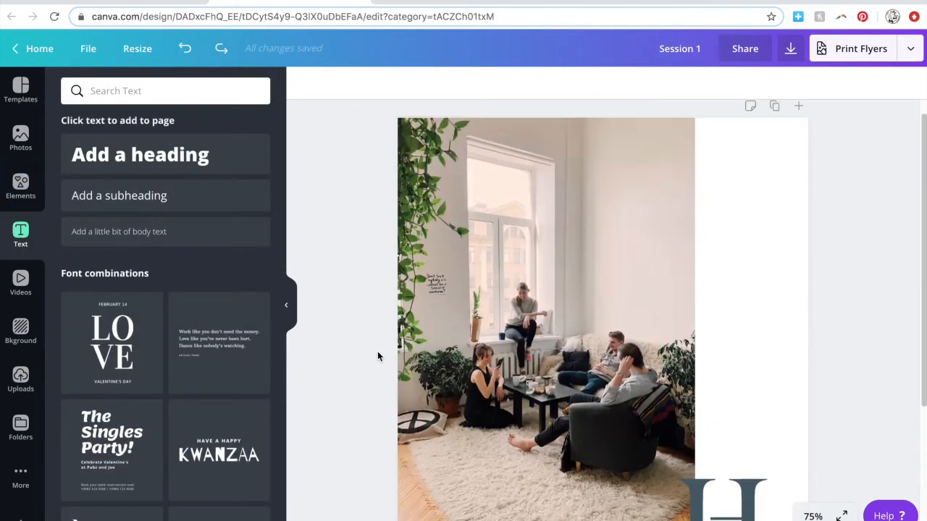
pyautogui.click(110, 367)
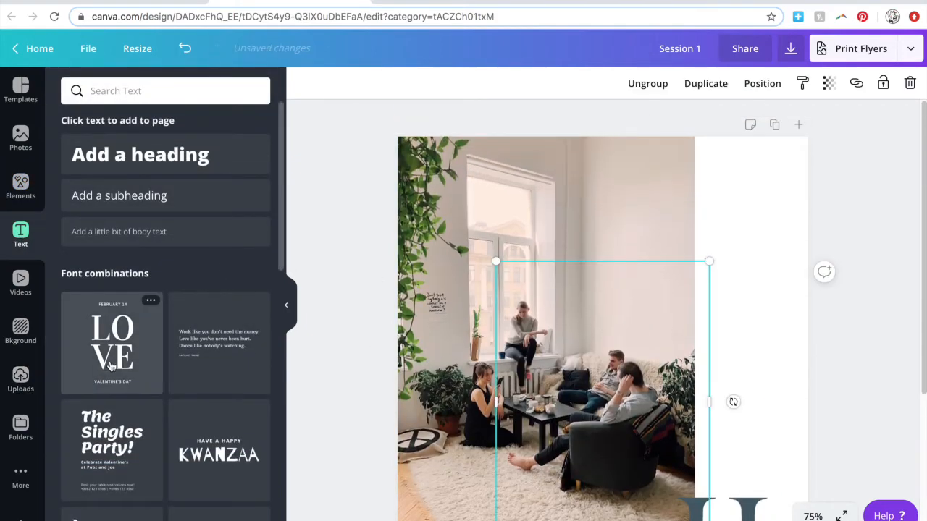
pyautogui.click(474, 84)
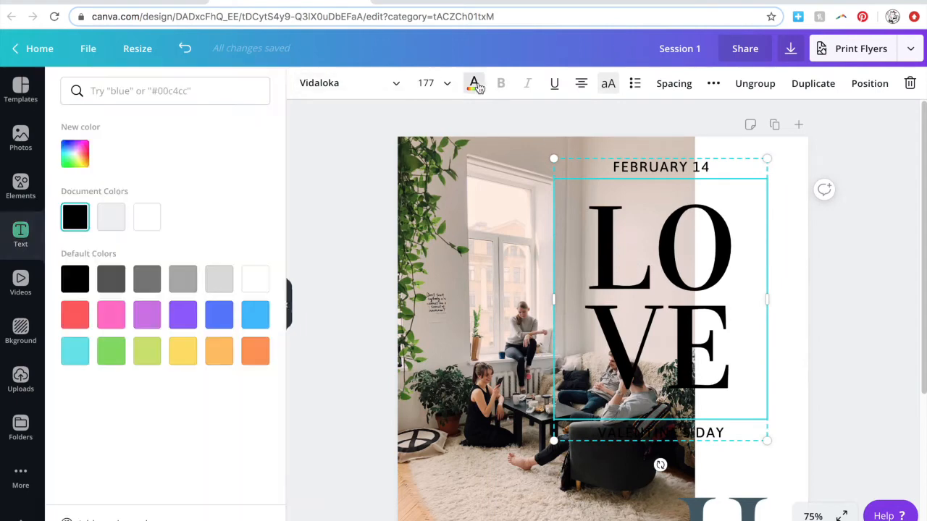
pyautogui.click(147, 218)
pyautogui.moveTo(664, 258); pyautogui.dragTo(589, 258)
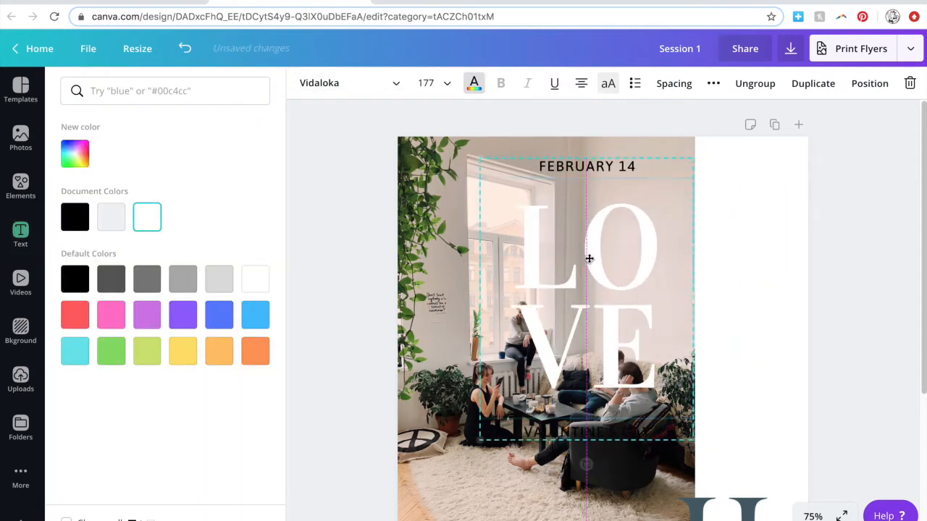
# Delete the VALENTINE'S DAY and FEBRUARY 14 lines, leaving LOVE at size 125.
pyautogui.click(576, 163)
pyautogui.click(579, 433)
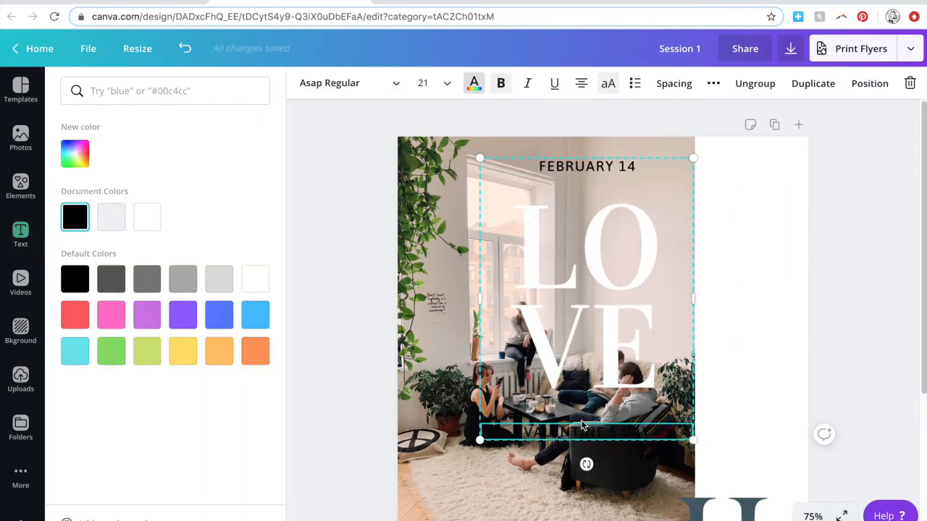
pyautogui.press('Delete')
pyautogui.click(602, 169)
pyautogui.press('Delete')
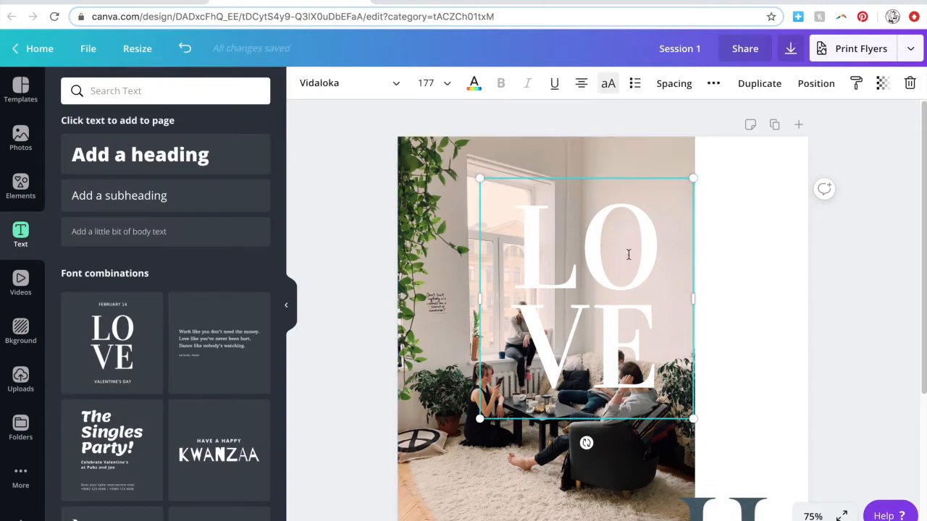
pyautogui.moveTo(611, 252); pyautogui.dragTo(560, 254)
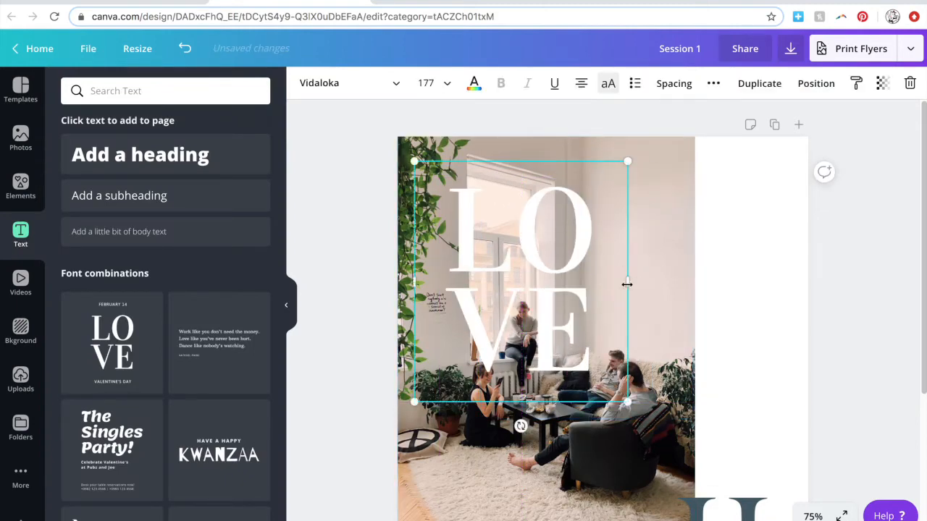
pyautogui.click(428, 84)
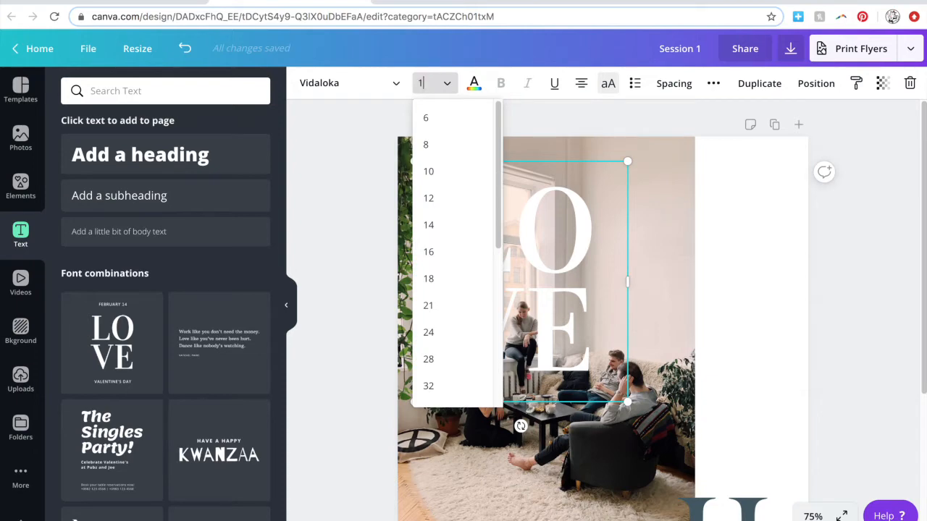
pyautogui.press('Return')
pyautogui.moveTo(536, 293); pyautogui.dragTo(537, 270)
# Retype LOVE as GATHER WARMLY and widen its text box.
pyautogui.scroll(-1, 495, 243)
pyautogui.doubleClick(495, 242)
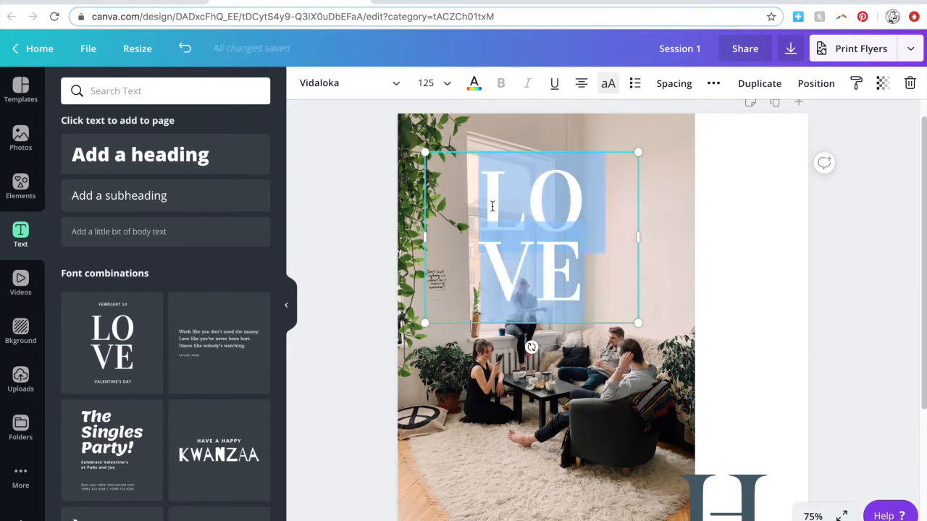
pyautogui.write('GATHERWARMLY')
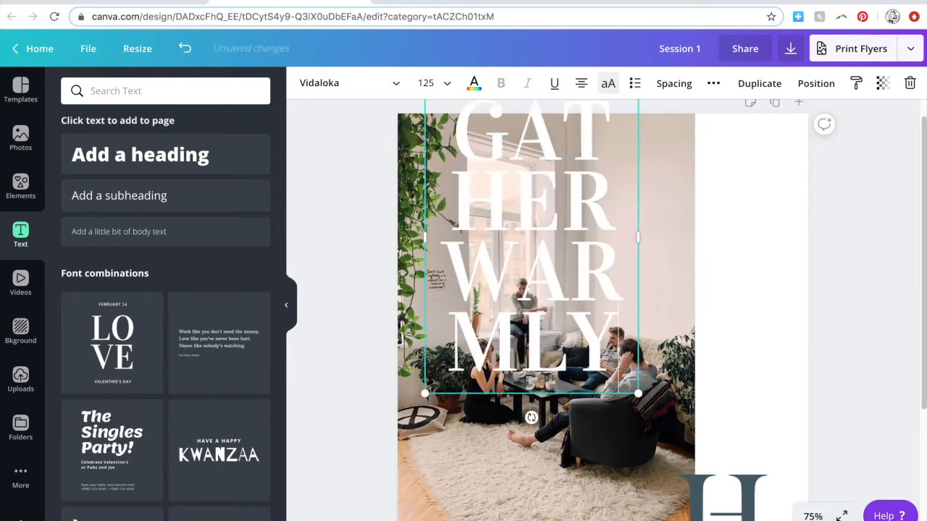
pyautogui.moveTo(678, 242); pyautogui.dragTo(757, 244)
# Set the GATHER WARMLY title to size 80 and move it over the top of the photo.
pyautogui.click(428, 87)
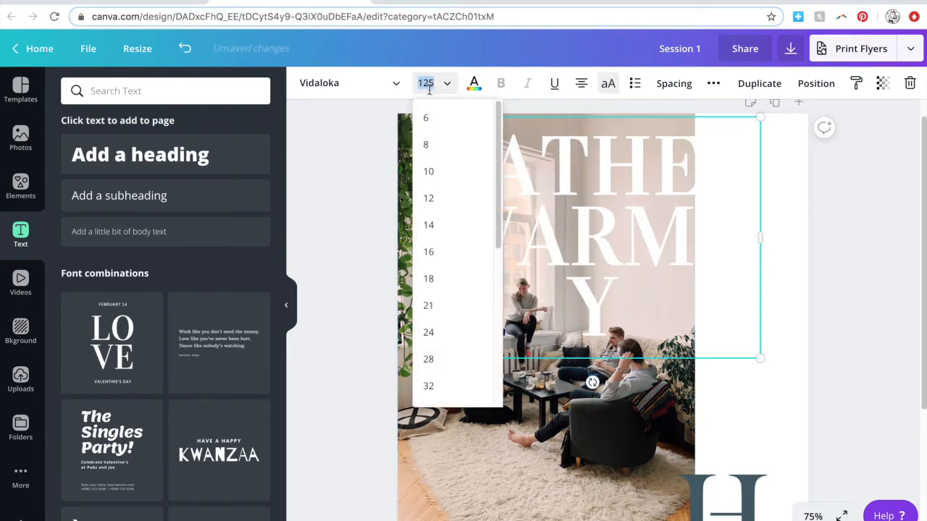
pyautogui.write('80')
pyautogui.press('Return')
pyautogui.doubleClick(585, 229)
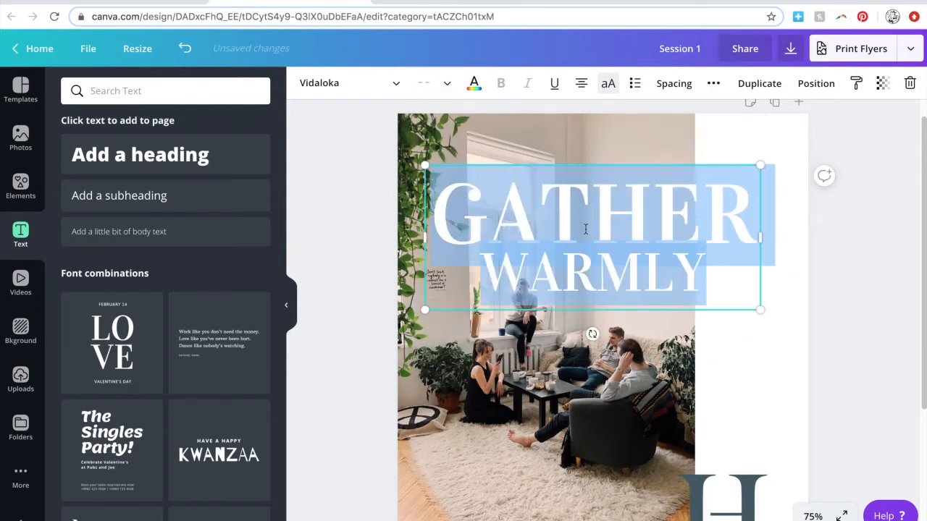
pyautogui.click(429, 84)
pyautogui.write('80')
pyautogui.press('Return')
pyautogui.moveTo(568, 246); pyautogui.dragTo(530, 210)
pyautogui.click(348, 228)
pyautogui.press('super+minus')
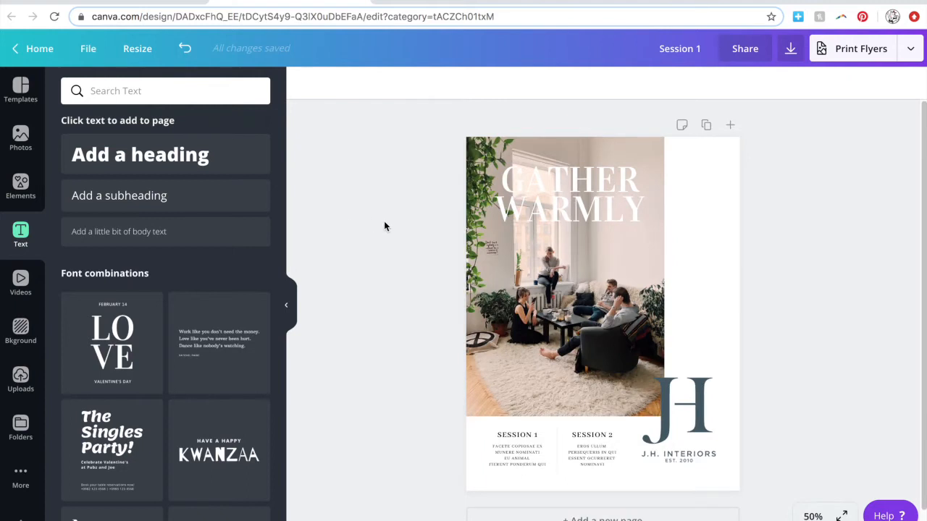
pyautogui.press('super+plus')
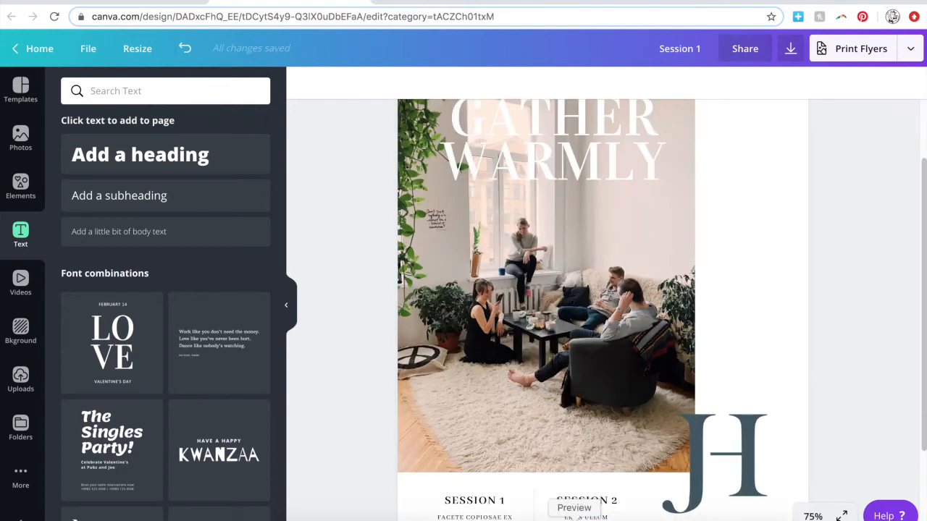
# Add an uppercase WORKSHOP subheading beneath the title and widen its box.
pyautogui.click(119, 196)
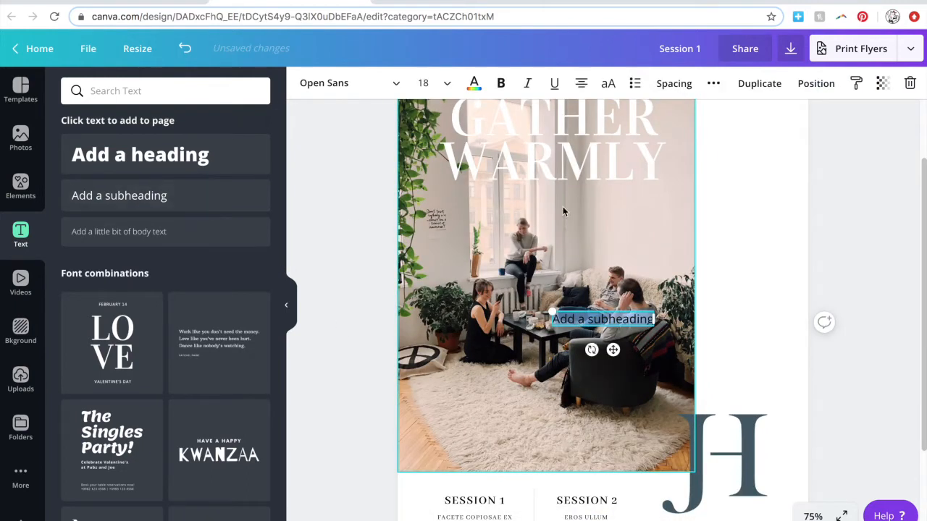
pyautogui.moveTo(603, 319); pyautogui.dragTo(524, 207)
pyautogui.write('workshop')
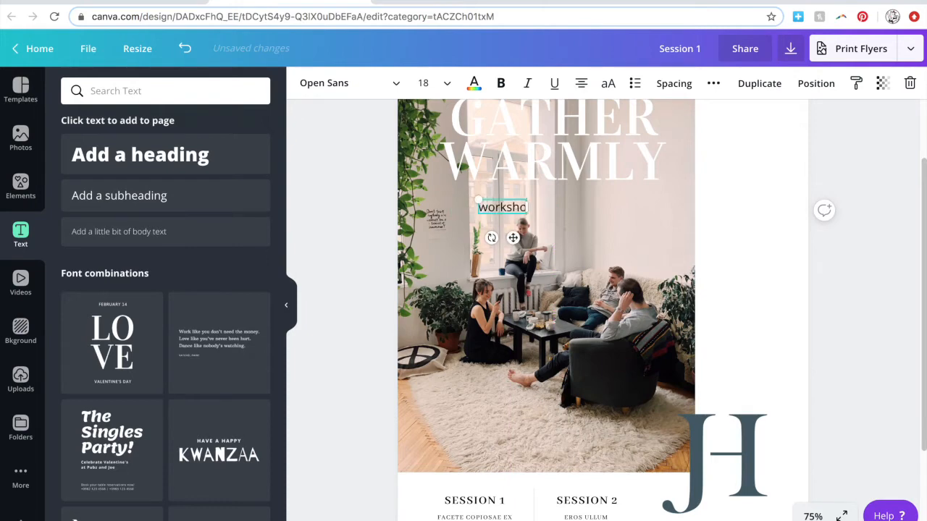
pyautogui.click(608, 85)
pyautogui.moveTo(534, 208); pyautogui.dragTo(661, 207)
pyautogui.moveTo(470, 199); pyautogui.dragTo(453, 198)
# Spread WORKSHOP's letter spacing, nudge it up, and make it bold.
pyautogui.scroll(2, 493, 239)
pyautogui.click(674, 83)
pyautogui.moveTo(745, 123); pyautogui.dragTo(786, 127)
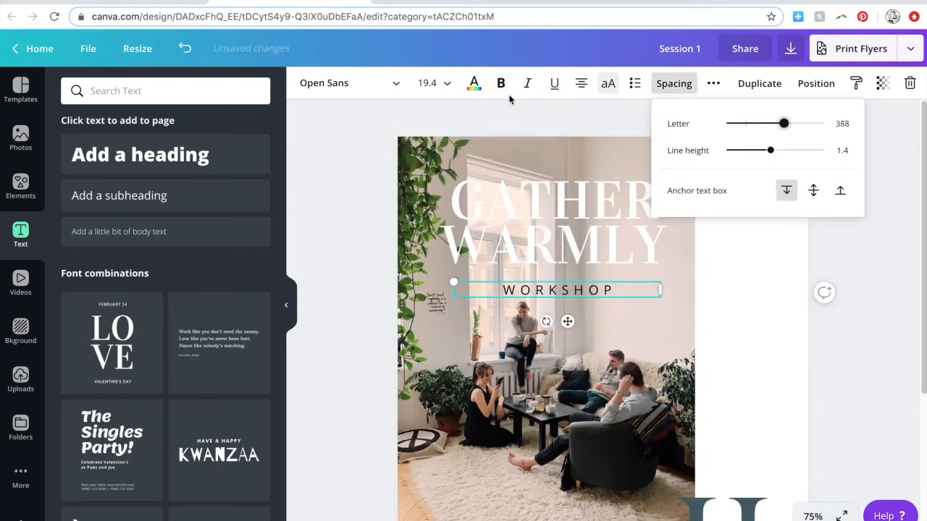
pyautogui.click(502, 86)
pyautogui.moveTo(567, 322); pyautogui.dragTo(567, 317)
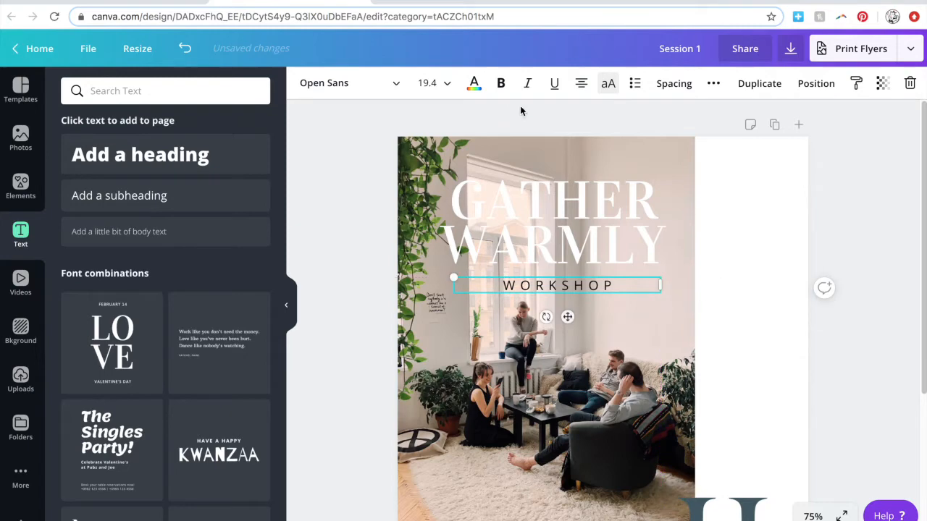
pyautogui.doubleClick(560, 286)
pyautogui.click(501, 85)
pyautogui.click(339, 317)
pyautogui.click(555, 289)
# Set the WORKSHOP text in the Belleza font.
pyautogui.click(386, 86)
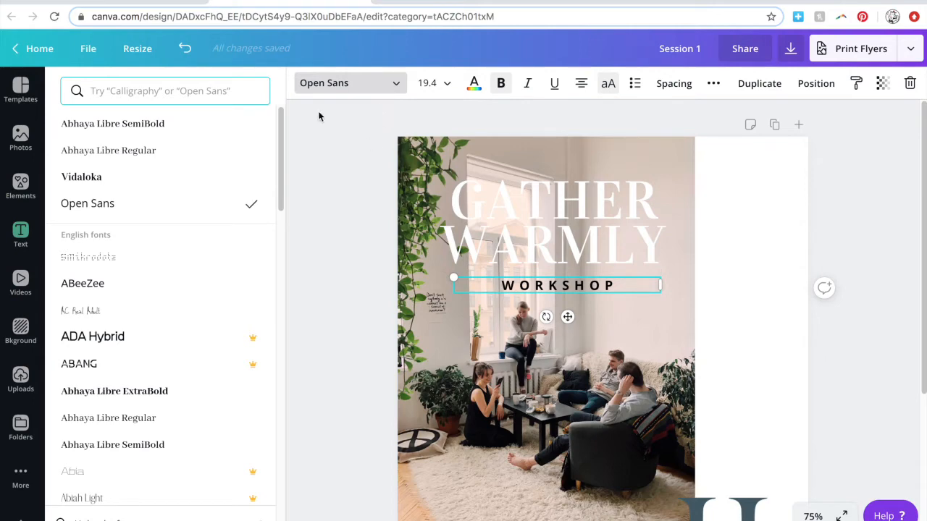
pyautogui.click(207, 92)
pyautogui.write('bell')
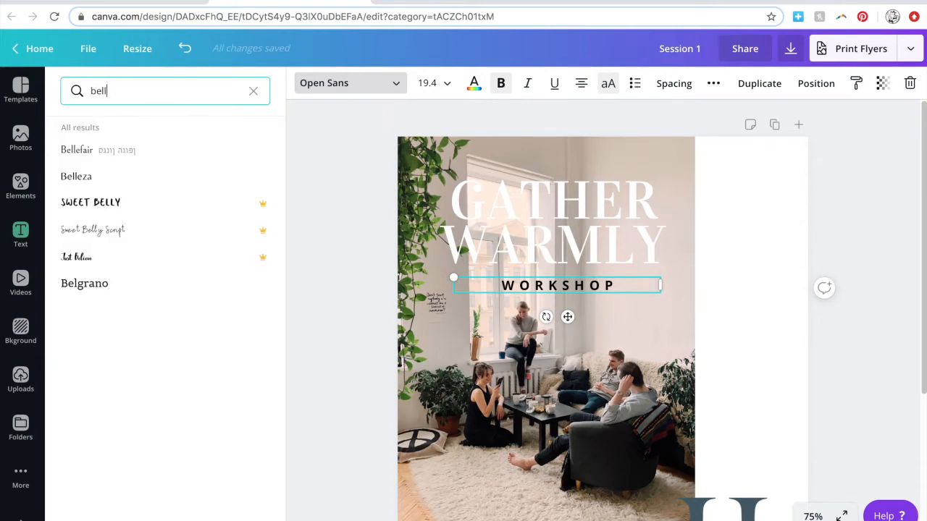
pyautogui.click(140, 176)
pyautogui.click(353, 259)
# Make the GATHER WARMLY heading black italic Abhaya Libre Regular.
pyautogui.click(572, 239)
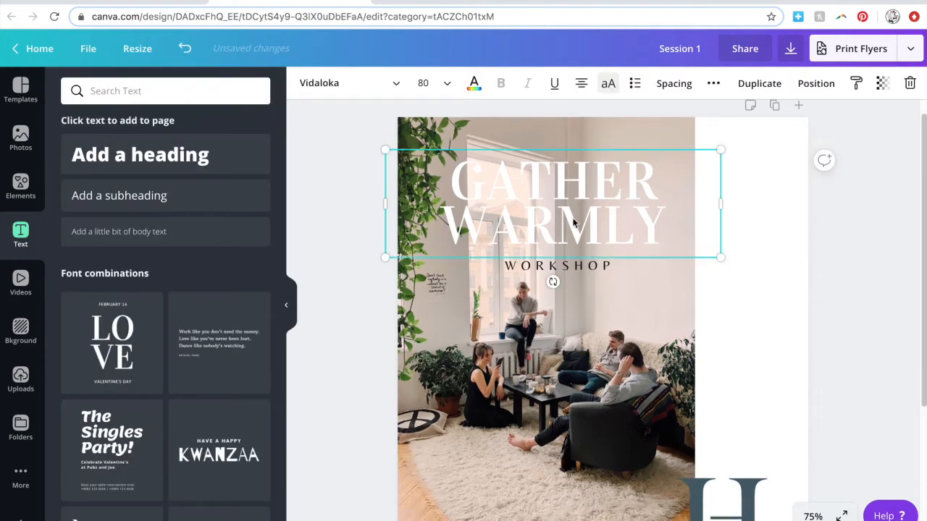
pyautogui.click(348, 82)
pyautogui.click(145, 150)
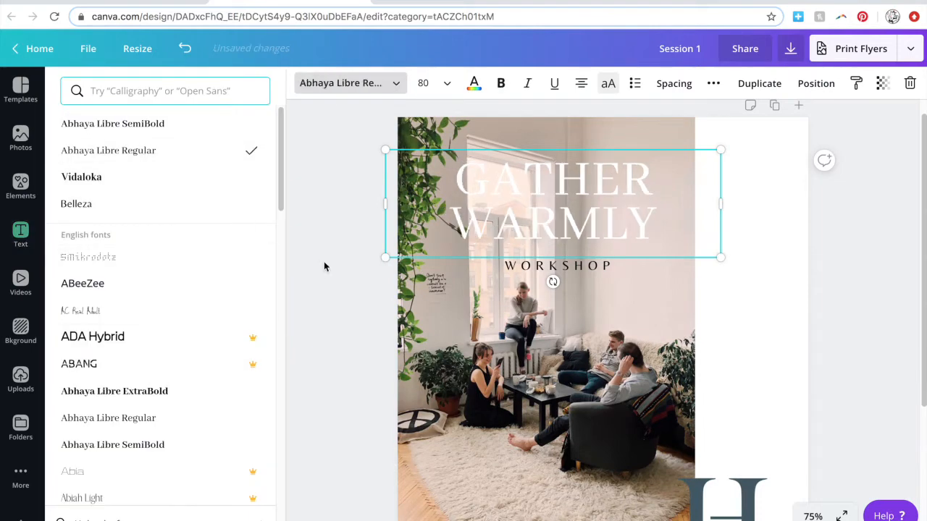
pyautogui.click(530, 84)
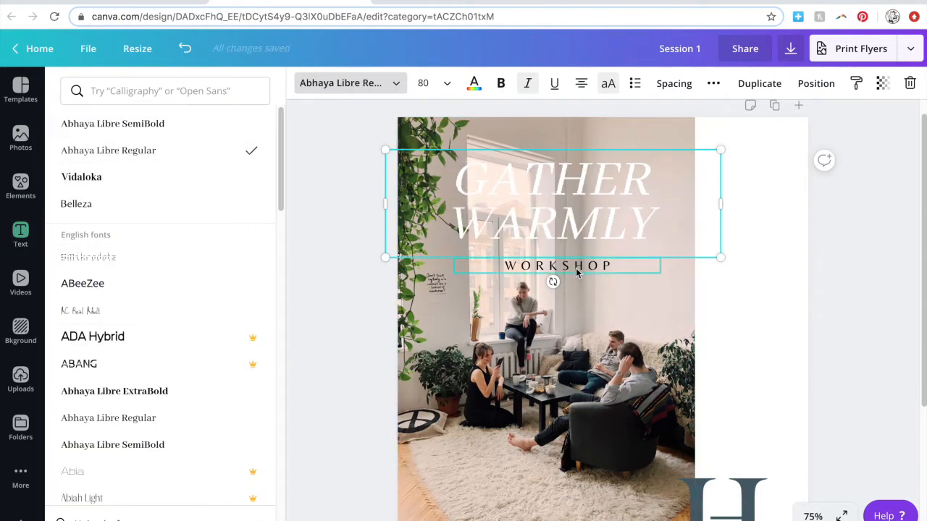
pyautogui.click(473, 83)
pyautogui.click(74, 218)
pyautogui.click(341, 290)
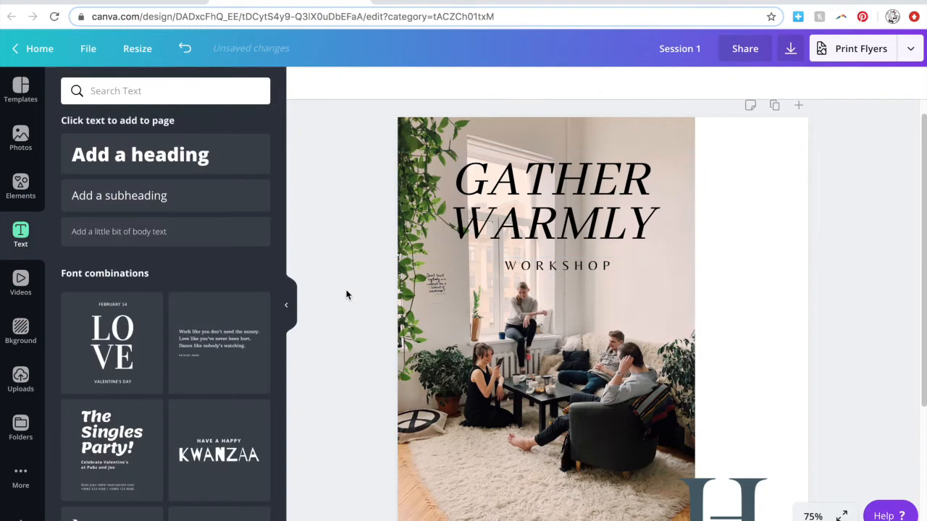
# Move the heading and WORKSHOP right onto the white strip and narrow the heading box.
pyautogui.scroll(-3, 350, 292)
pyautogui.scroll(3, 350, 292)
pyautogui.click(545, 247)
pyautogui.keyDown('shift'); pyautogui.click(558, 285); pyautogui.keyUp('shift')
pyautogui.moveTo(588, 236); pyautogui.dragTo(707, 254)
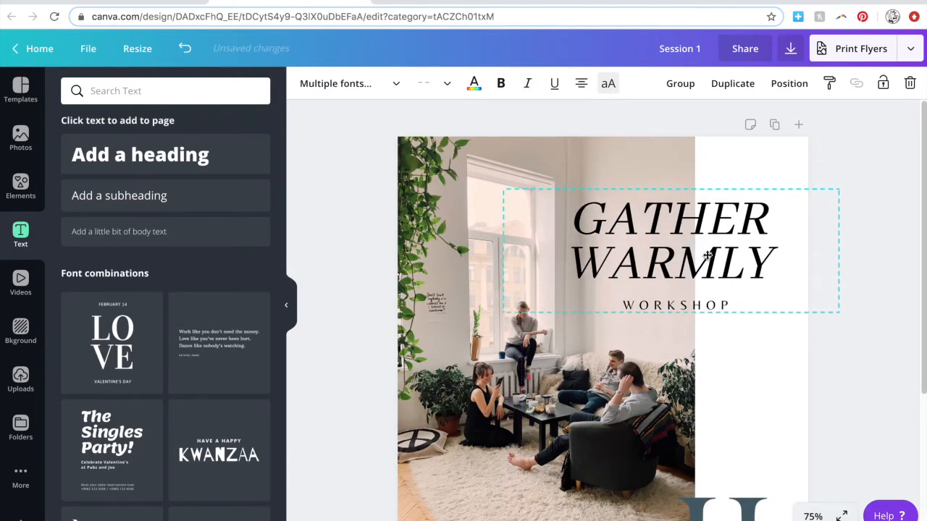
pyautogui.click(842, 364)
pyautogui.click(706, 307)
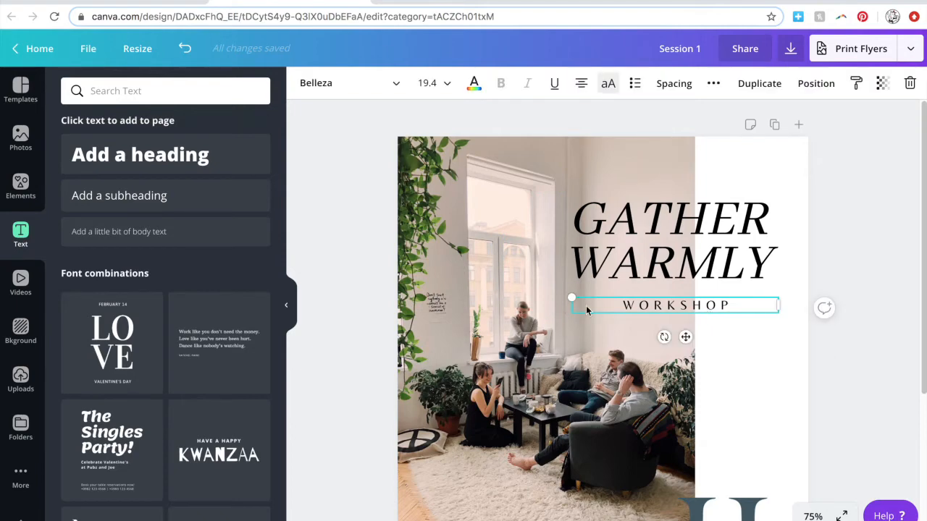
pyautogui.click(831, 248)
pyautogui.moveTo(837, 246); pyautogui.dragTo(712, 247)
pyautogui.moveTo(645, 248); pyautogui.dragTo(687, 249)
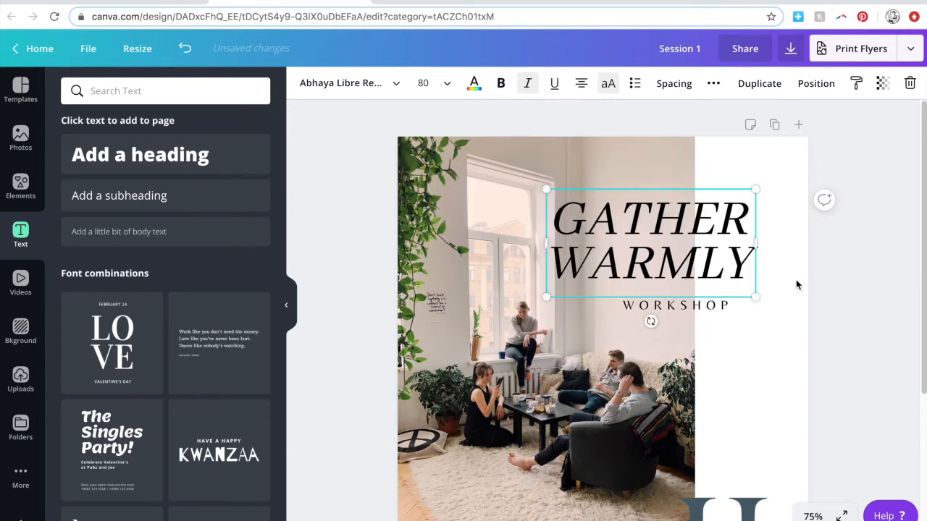
# Set the GATHER WARMLY heading size to 86.5.
pyautogui.moveTo(546, 296); pyautogui.dragTo(531, 305)
pyautogui.click(427, 83)
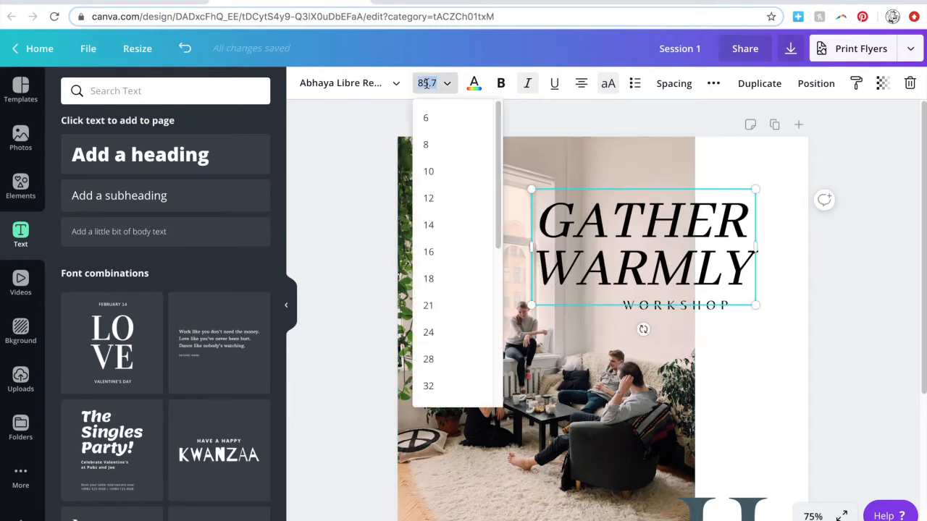
pyautogui.write('86.5')
pyautogui.press('Return')
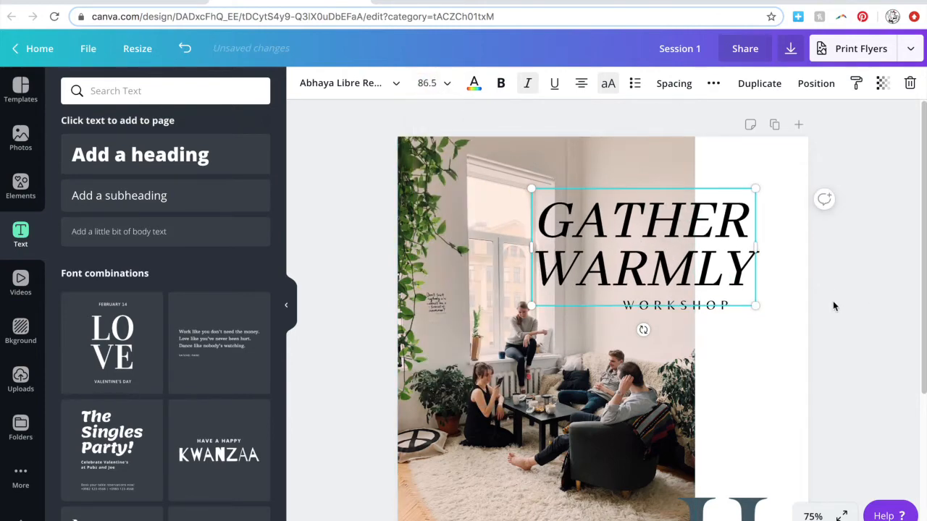
pyautogui.click(814, 309)
# Right-align WORKSHOP beneath the heading, widen its letter spacing, and set size 22.
pyautogui.moveTo(698, 308); pyautogui.dragTo(666, 312)
pyautogui.click(582, 85)
pyautogui.click(584, 86)
pyautogui.click(674, 83)
pyautogui.moveTo(784, 128); pyautogui.dragTo(814, 135)
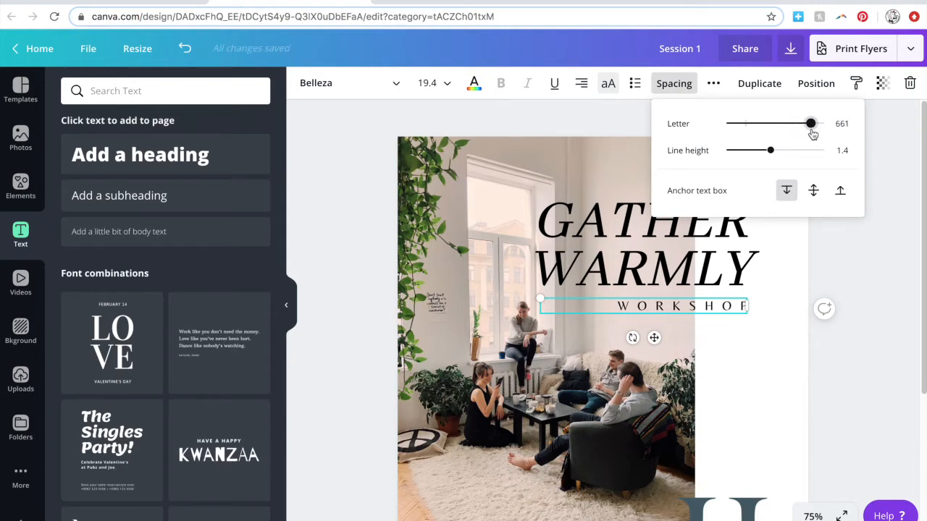
pyautogui.click(429, 83)
pyautogui.click(441, 333)
pyautogui.click(427, 83)
pyautogui.write('22')
pyautogui.press('Return')
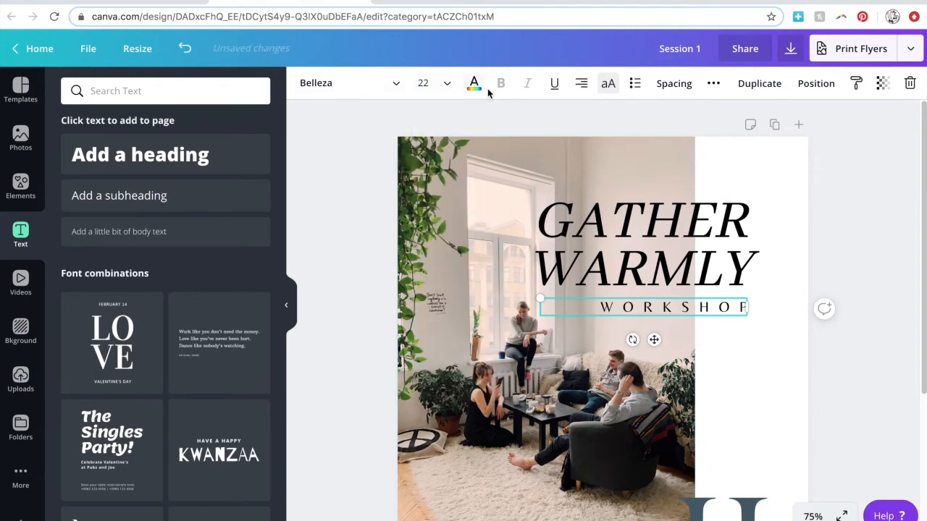
# Copy WORKSHOP above the heading, retype it as JH INTERIORS PRESENTS, and set size 12.
pyautogui.moveTo(723, 309); pyautogui.dragTo(721, 181)
pyautogui.doubleClick(701, 181)
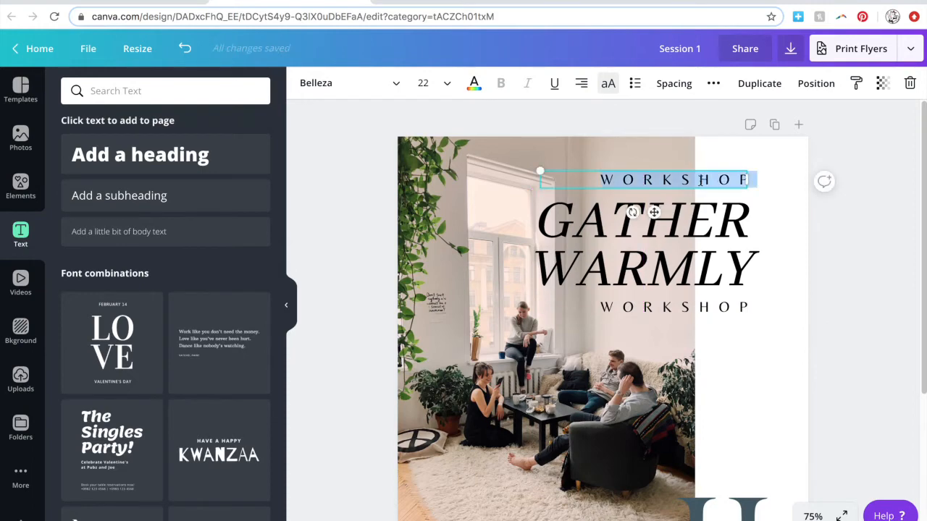
pyautogui.write('JH INTERIORS')
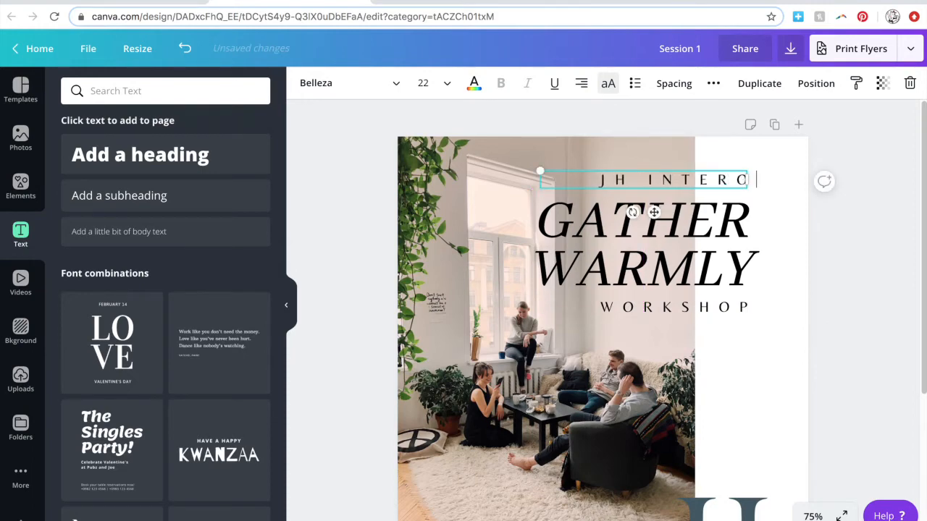
pyautogui.write(' PRESE')
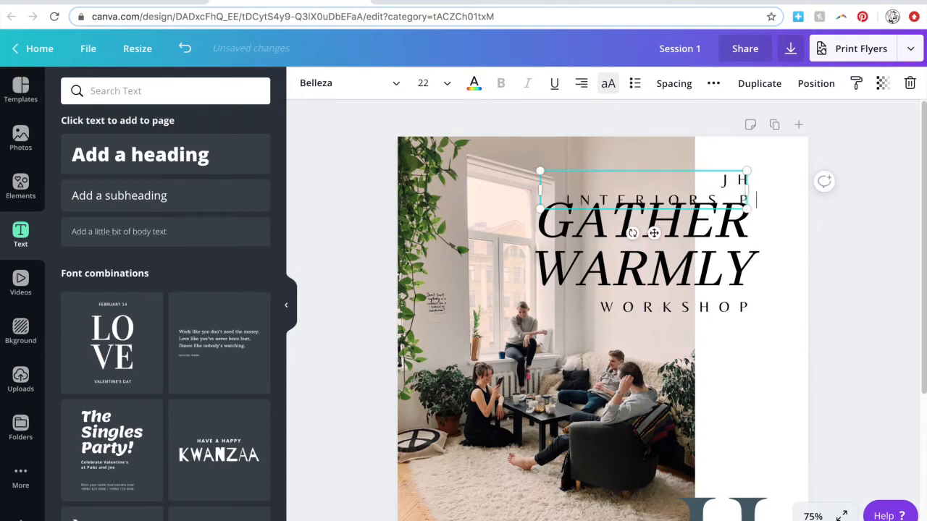
pyautogui.click(423, 83)
pyautogui.click(444, 199)
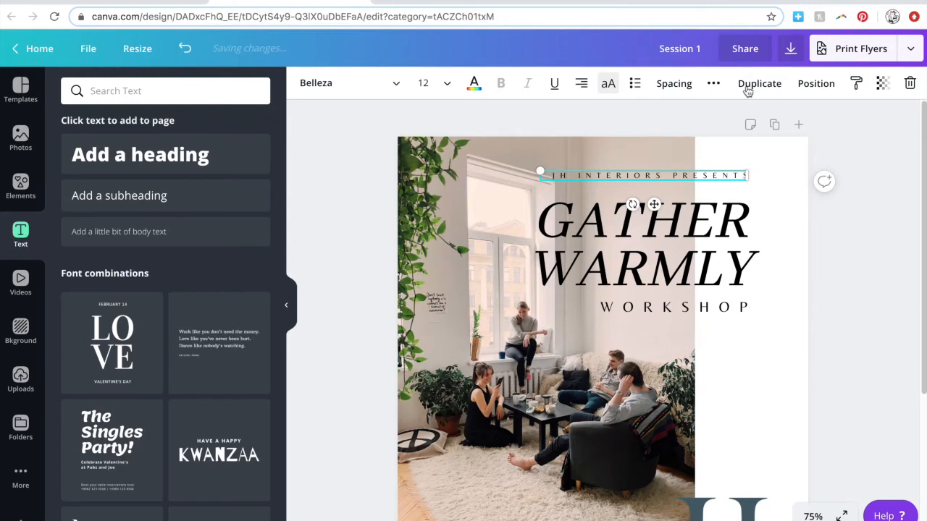
# Reduce JH INTERIORS PRESENTS letter spacing and move it down slightly.
pyautogui.click(674, 84)
pyautogui.moveTo(804, 123); pyautogui.dragTo(785, 126)
pyautogui.click(814, 233)
pyautogui.moveTo(655, 205); pyautogui.dragTo(655, 213)
# Right-align the heading text and align all three lines to the right.
pyautogui.click(733, 248)
pyautogui.click(581, 84)
pyautogui.click(582, 84)
pyautogui.keyDown('shift'); pyautogui.click(737, 185); pyautogui.keyUp('shift')
pyautogui.keyDown('shift'); pyautogui.click(738, 310); pyautogui.keyUp('shift')
pyautogui.click(790, 83)
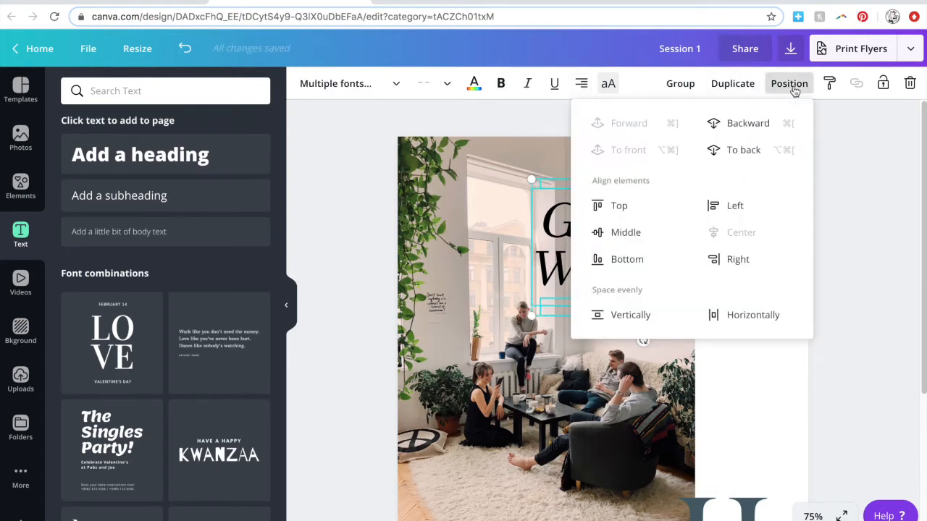
pyautogui.click(730, 264)
pyautogui.click(856, 294)
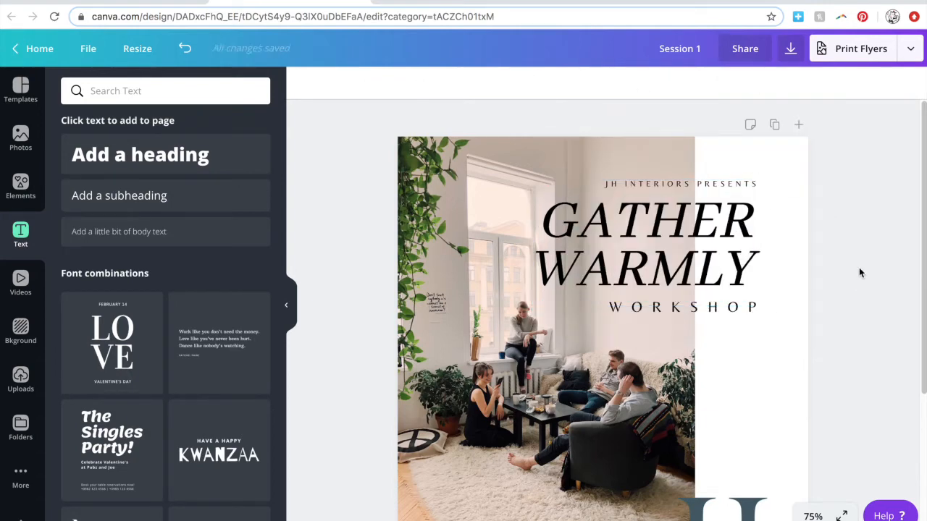
# Narrow WORKSHOP's text box and nudge JH INTERIORS PRESENTS slightly left.
pyautogui.click(745, 307)
pyautogui.moveTo(754, 306); pyautogui.dragTo(744, 306)
pyautogui.click(818, 331)
pyautogui.click(753, 187)
pyautogui.press('Left')
pyautogui.press('Left')
pyautogui.press('Left')
pyautogui.press('Left')
pyautogui.press('Left')
pyautogui.click(836, 274)
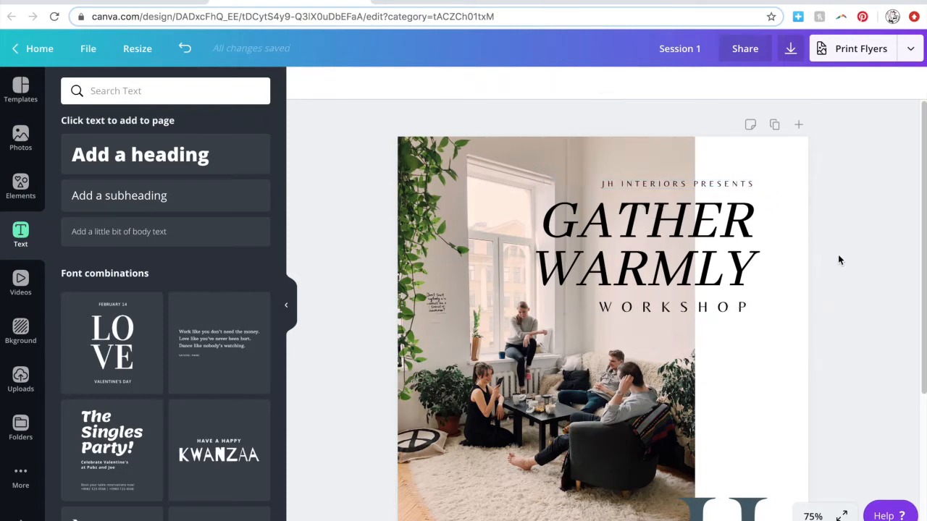
# Shift the three-line title block slightly left and scale it up.
pyautogui.moveTo(772, 166); pyautogui.dragTo(740, 334)
pyautogui.moveTo(722, 261); pyautogui.dragTo(746, 256)
pyautogui.moveTo(554, 314); pyautogui.dragTo(541, 312)
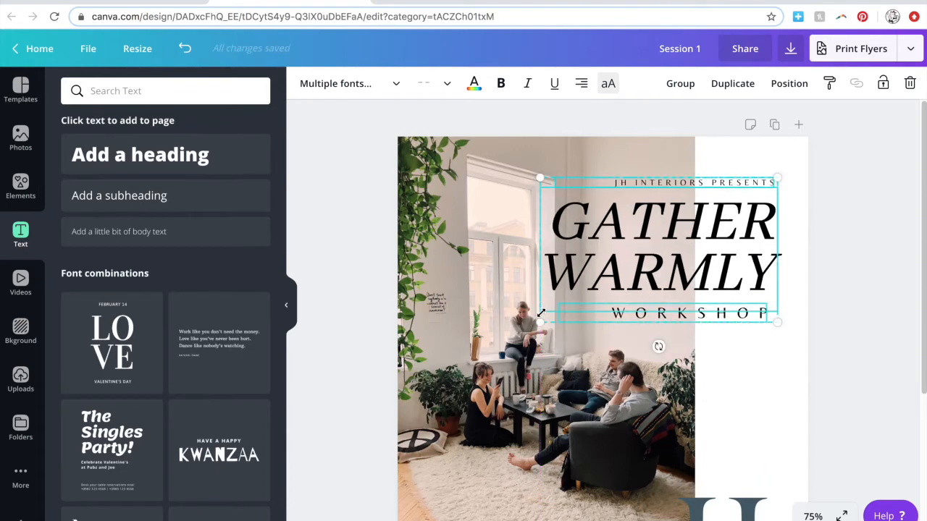
# Tighten the GATHER WARMLY heading's letter spacing to -50.
pyautogui.click(757, 294)
pyautogui.click(674, 85)
pyautogui.moveTo(746, 125); pyautogui.dragTo(740, 125)
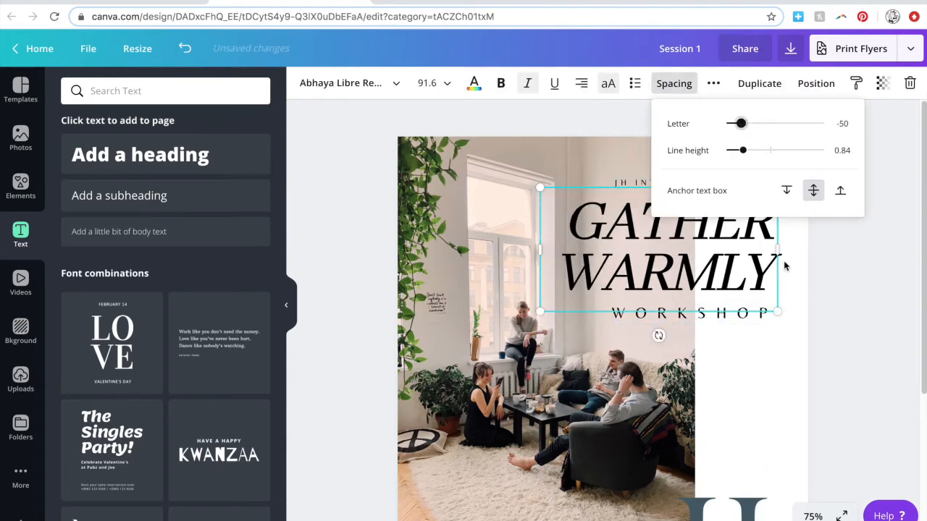
pyautogui.click(638, 273)
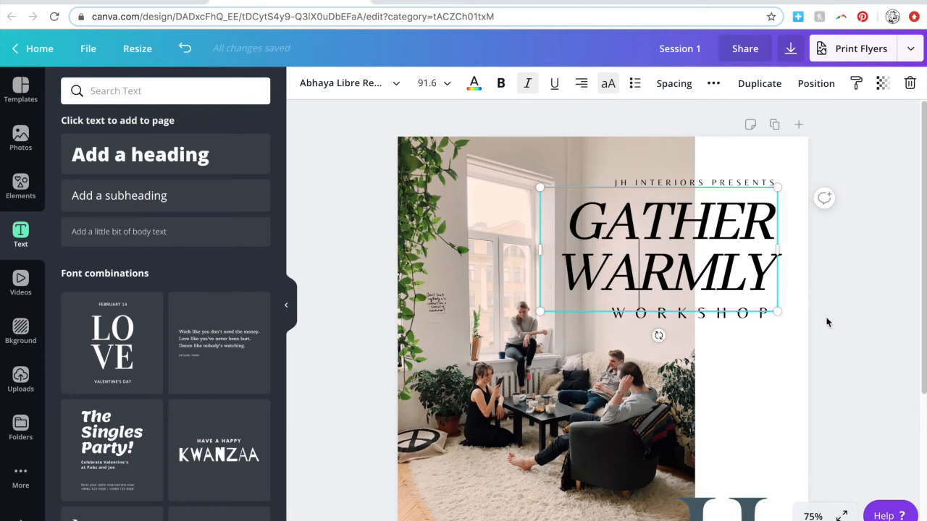
pyautogui.click(782, 162)
pyautogui.click(830, 195)
# Resize the title block again and lower the GATHER WARMLY heading's line height.
pyautogui.moveTo(815, 343); pyautogui.dragTo(707, 173)
pyautogui.scroll(-1, 777, 294)
pyautogui.moveTo(538, 308); pyautogui.dragTo(546, 304)
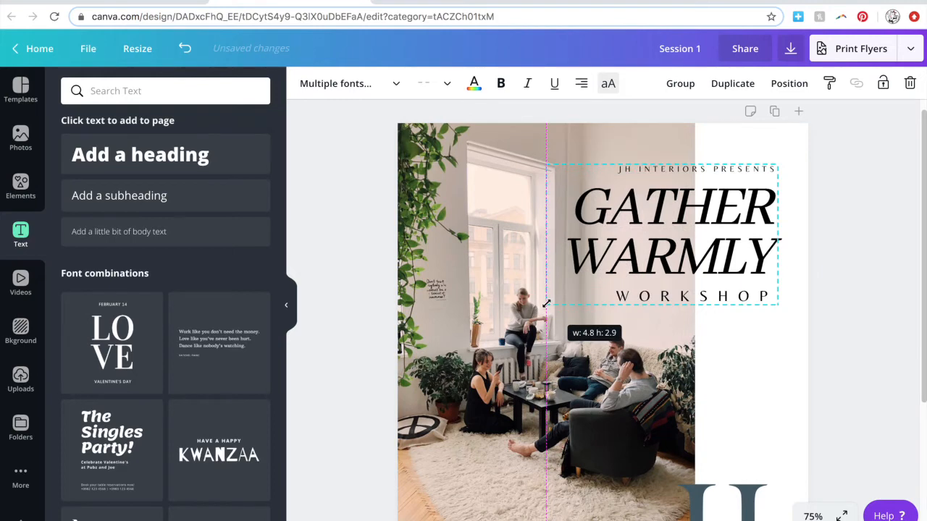
pyautogui.click(662, 320)
pyautogui.click(673, 83)
pyautogui.moveTo(742, 150); pyautogui.dragTo(734, 150)
pyautogui.click(821, 290)
pyautogui.click(822, 289)
# Set JH INTERIORS PRESENTS to letter spacing about 271 and font size 11.
pyautogui.click(720, 172)
pyautogui.click(674, 83)
pyautogui.moveTo(775, 125); pyautogui.dragTo(769, 124)
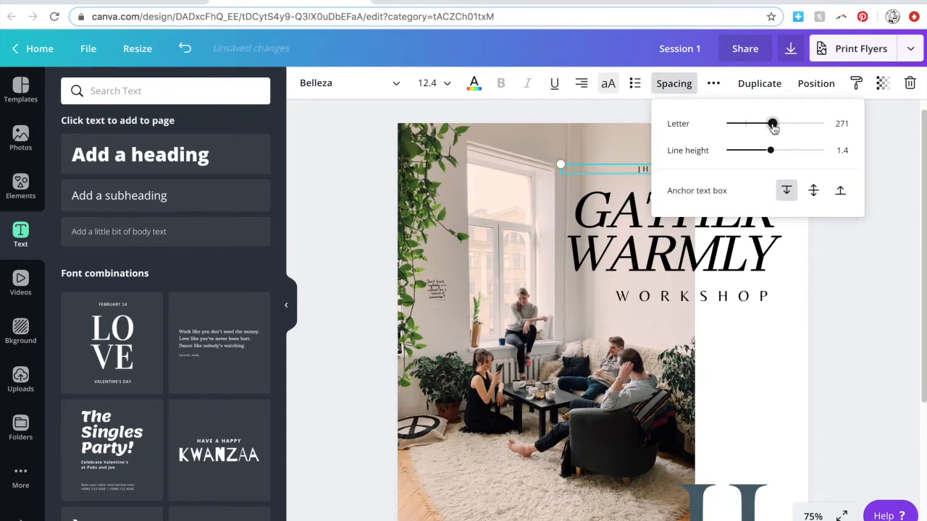
pyautogui.click(849, 297)
pyautogui.click(428, 83)
pyautogui.write('11')
pyautogui.press('Return')
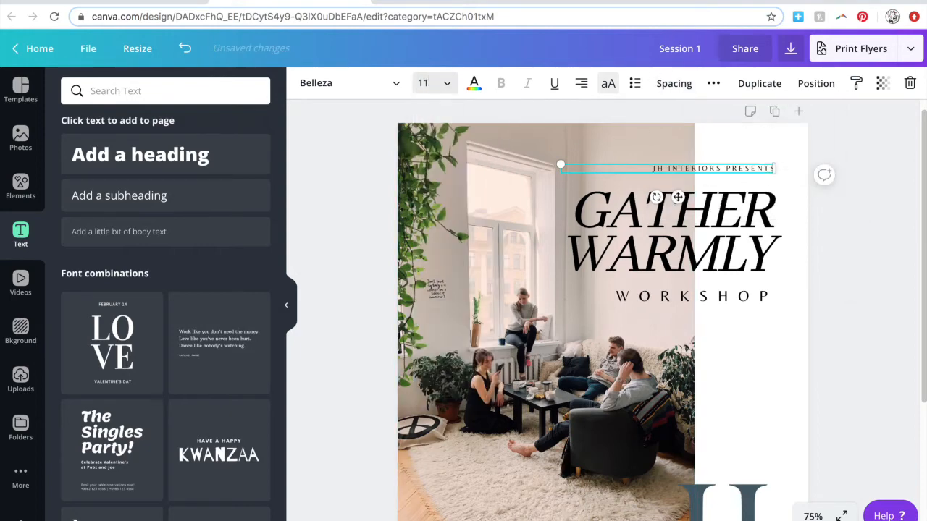
pyautogui.click(864, 315)
# Set the GATHER WARMLY heading's font size to 86.
pyautogui.click(771, 275)
pyautogui.click(752, 296)
pyautogui.click(697, 242)
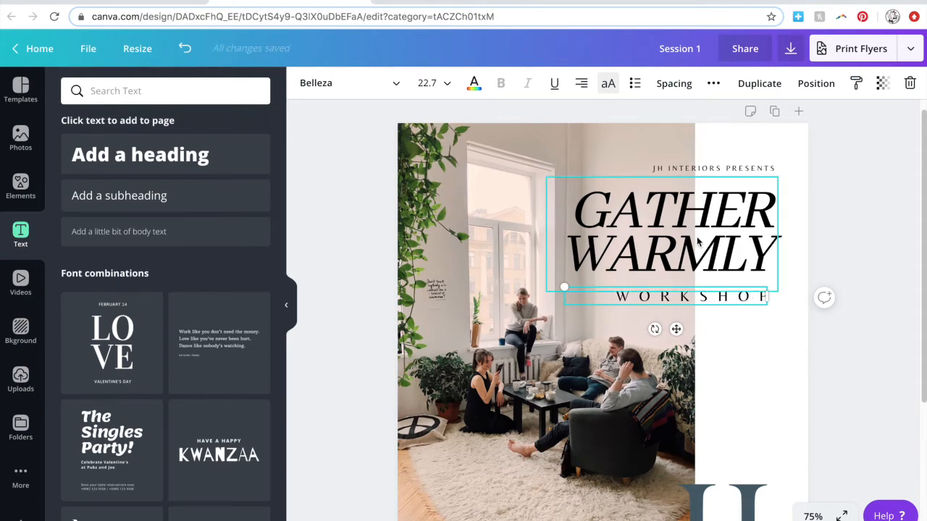
pyautogui.click(428, 83)
pyautogui.write('8')
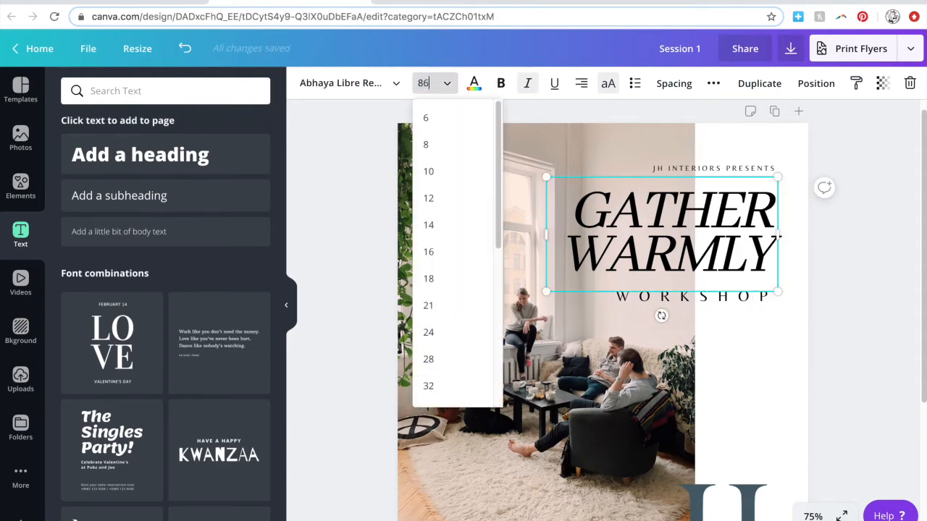
pyautogui.write('6')
pyautogui.press('Return')
# Set WORKSHOP to size 22 with letter spacing 576 so it fits under the heading.
pyautogui.click(652, 296)
pyautogui.click(434, 84)
pyautogui.write('22')
pyautogui.press('Return')
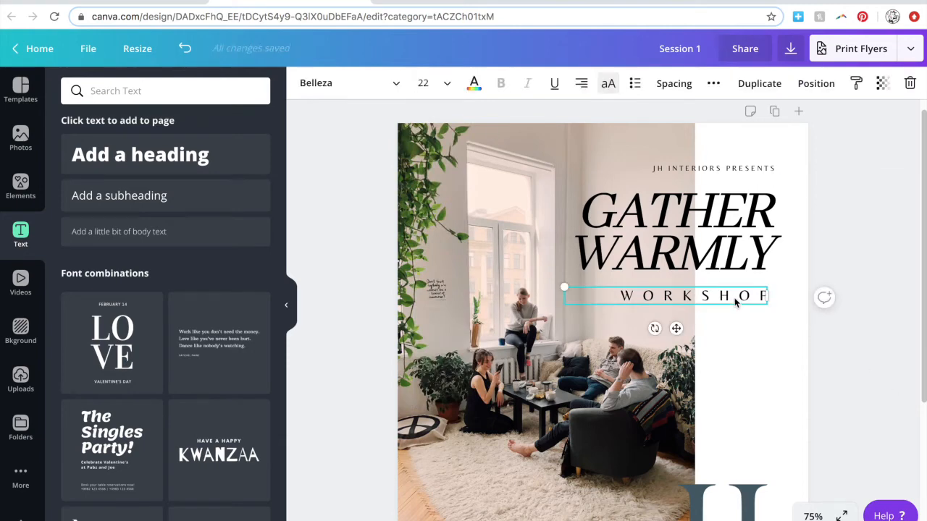
pyautogui.click(675, 83)
pyautogui.moveTo(808, 124); pyautogui.dragTo(803, 124)
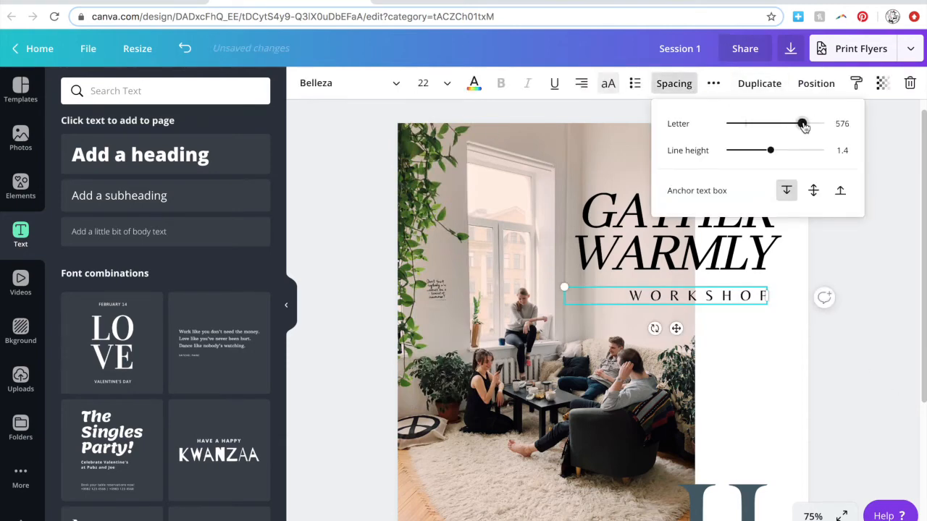
pyautogui.click(865, 374)
pyautogui.scroll(-2, 861, 379)
pyautogui.press('super+minus')
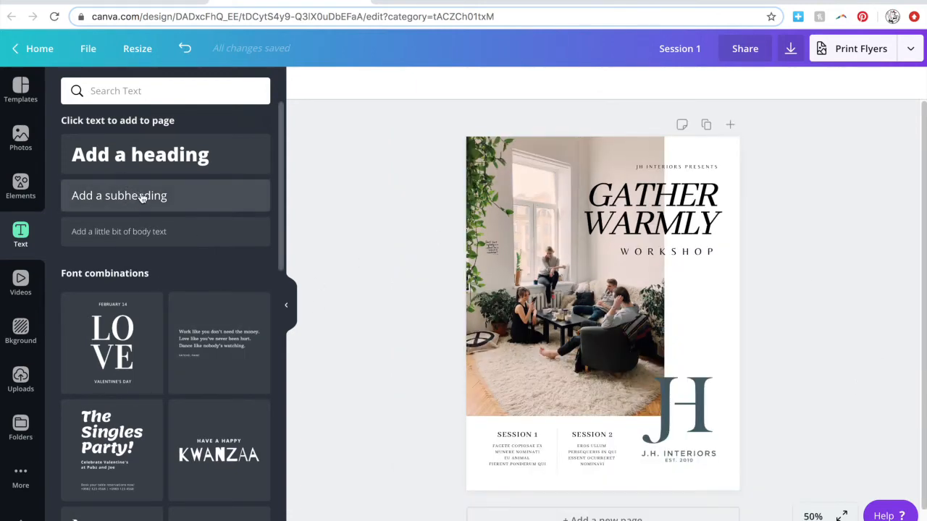
# Add a body text box beneath WORKSHOP, paste lorem ipsum into it, and narrow it.
pyautogui.click(148, 234)
pyautogui.moveTo(616, 335); pyautogui.dragTo(719, 303)
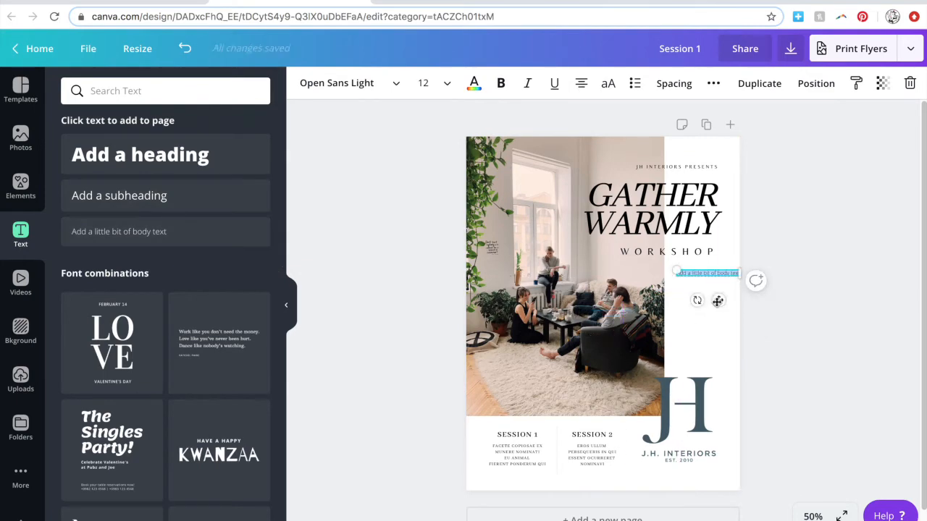
pyautogui.press('super+plus')
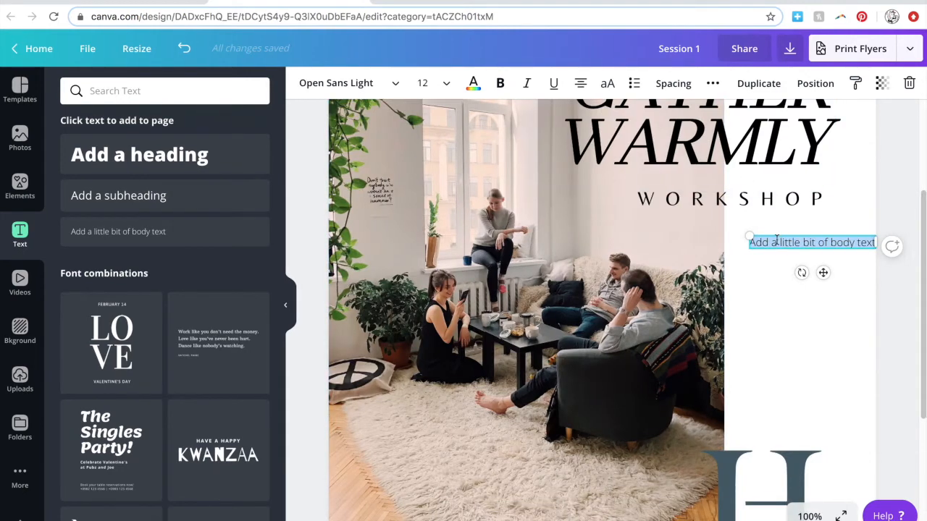
pyautogui.write('His ex legimus placerat definiebas, aeterno aperiam sensibus cu ius. Doctus offendit ne vix, eos ad laudem accusata. Vel fugit eleifend ex, omnis ocurreret eu vim. Ei saperet convenire vix, vel omnes mnesarchum adversarium at. Id unum graeco deseruisse usu. Natum brute possim per an!')
pyautogui.moveTo(722, 318); pyautogui.dragTo(739, 319)
pyautogui.moveTo(908, 324); pyautogui.dragTo(852, 323)
pyautogui.scroll(-2, 852, 326)
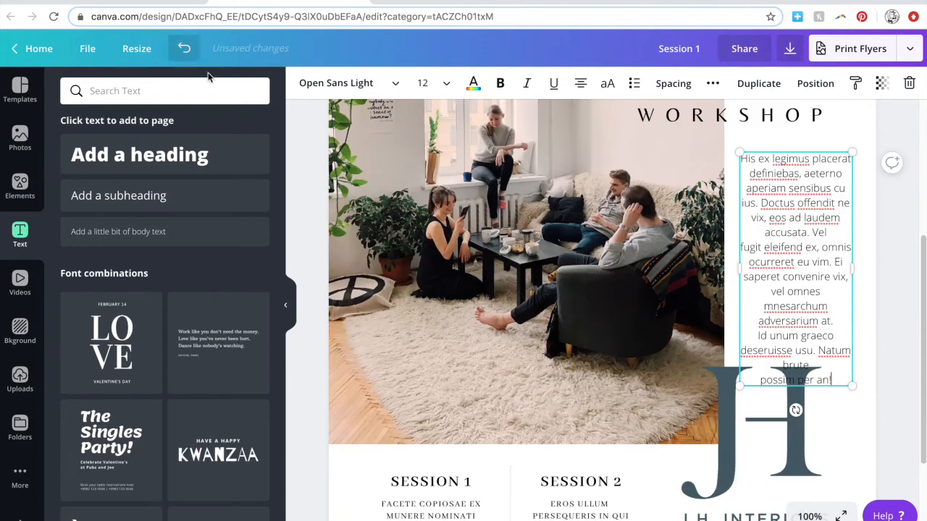
# Apply the Abhaya Libre Regular font to the whole paragraph.
pyautogui.click(394, 84)
pyautogui.click(145, 150)
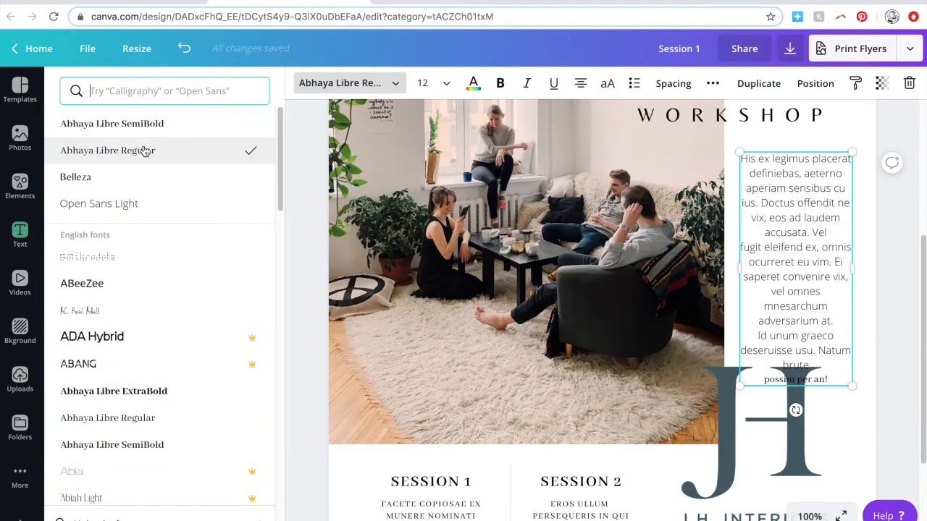
pyautogui.click(395, 84)
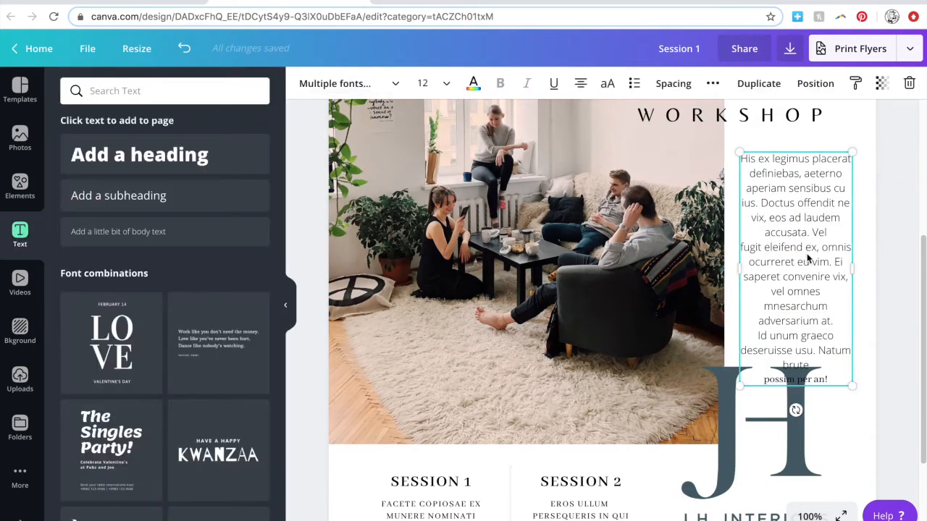
pyautogui.click(394, 84)
pyautogui.click(140, 149)
# Set the paragraph to font size 11 and align it left.
pyautogui.click(448, 84)
pyautogui.click(423, 84)
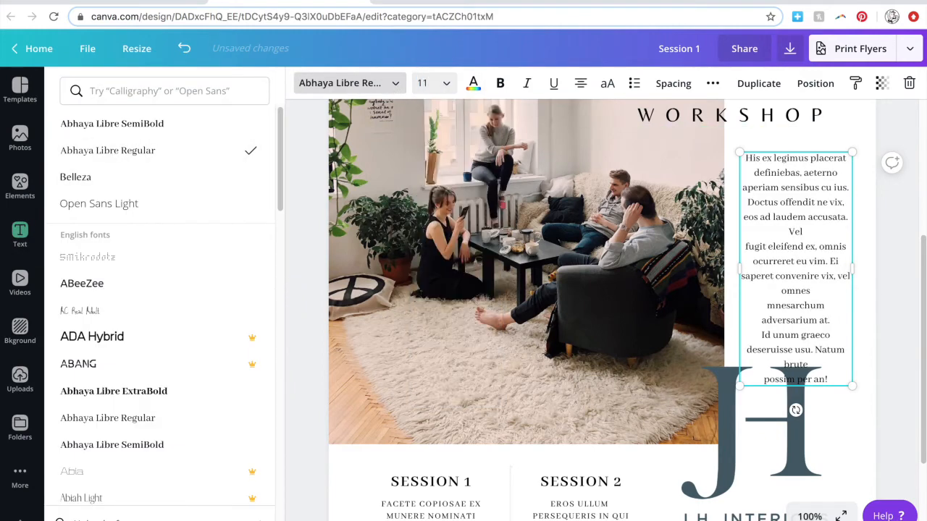
pyautogui.write('11')
pyautogui.press('Return')
pyautogui.click(664, 86)
pyautogui.click(664, 87)
pyautogui.click(580, 83)
# Insert a blank line after 'at.' and reduce line height from 1.4 to 1.28.
pyautogui.click(773, 283)
pyautogui.press('Return')
pyautogui.click(907, 326)
pyautogui.click(775, 235)
pyautogui.click(673, 83)
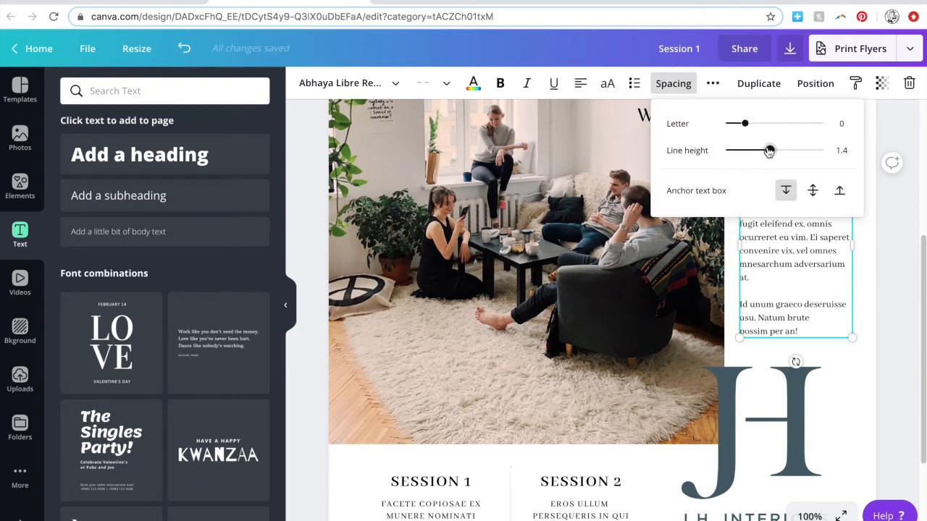
pyautogui.moveTo(769, 151); pyautogui.dragTo(765, 151)
pyautogui.click(880, 274)
# Narrow the paragraph from the right, set line height 1.27, and keep size 11.
pyautogui.click(822, 248)
pyautogui.moveTo(852, 236)
pyautogui.mouseDown()
pyautogui.moveTo(831, 236)
pyautogui.moveTo(844, 237)
pyautogui.moveTo(836, 251)
pyautogui.moveTo(845, 251)
pyautogui.mouseUp()
pyautogui.click(673, 84)
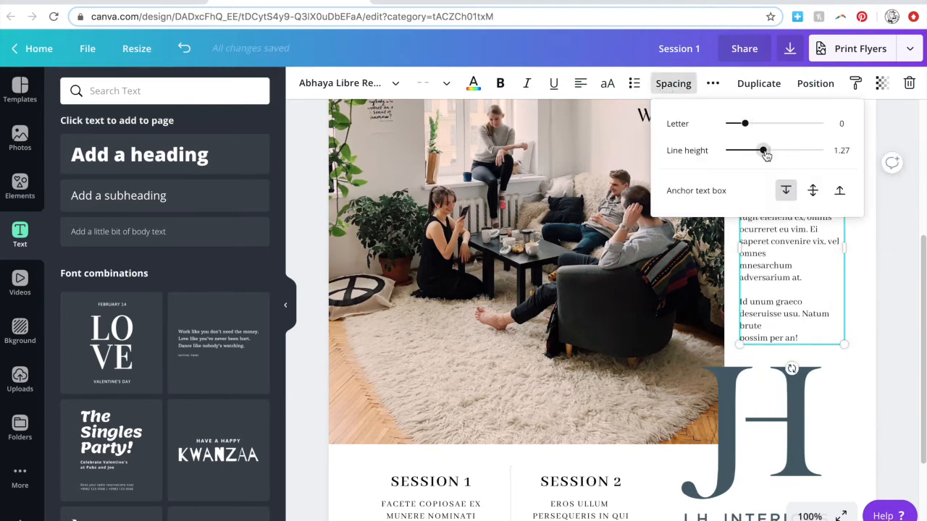
pyautogui.moveTo(760, 152); pyautogui.dragTo(757, 151)
pyautogui.click(875, 278)
pyautogui.click(425, 84)
pyautogui.write('11')
pyautogui.press('Return')
pyautogui.click(883, 333)
pyautogui.press('super+minus')
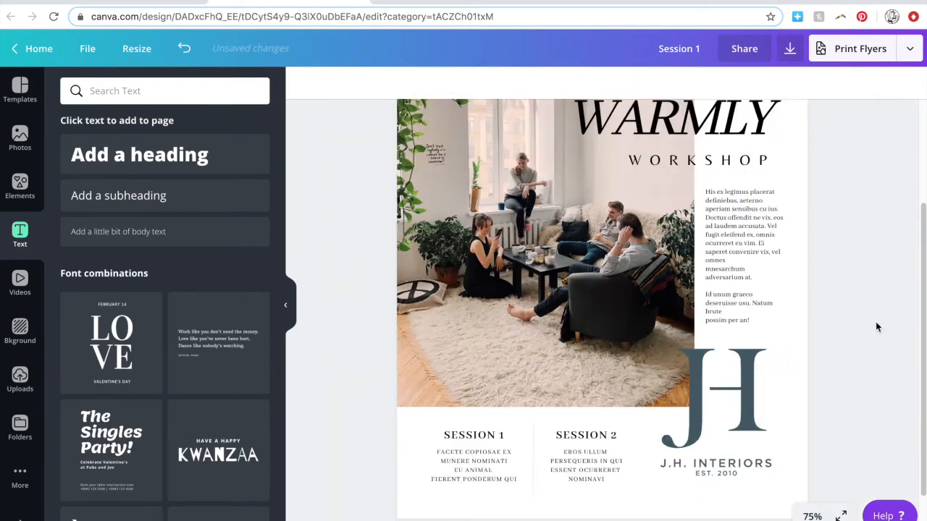
# Shrink the photo slightly from its bottom-right corner.
pyautogui.click(677, 332)
pyautogui.scroll(4, 693, 195)
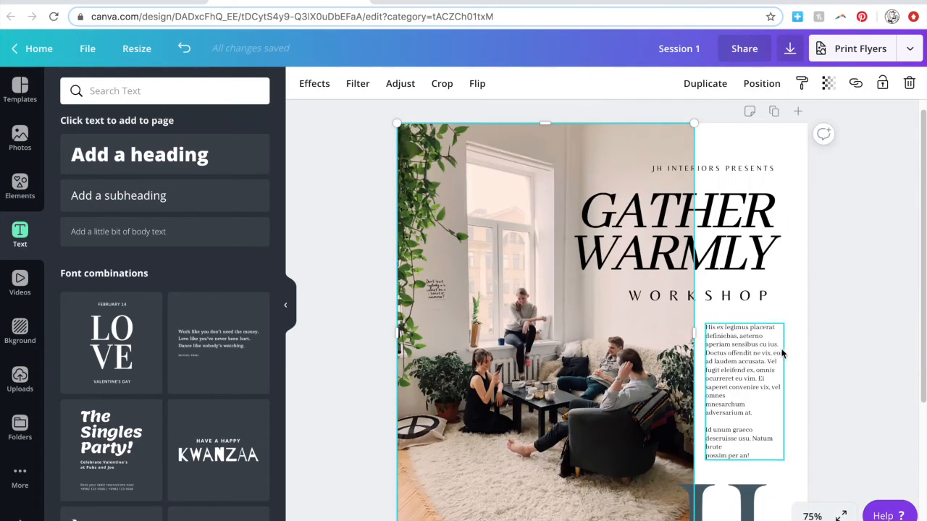
pyautogui.click(834, 354)
pyautogui.press('super+minus')
pyautogui.click(656, 409)
pyautogui.moveTo(662, 418); pyautogui.dragTo(656, 406)
pyautogui.click(802, 461)
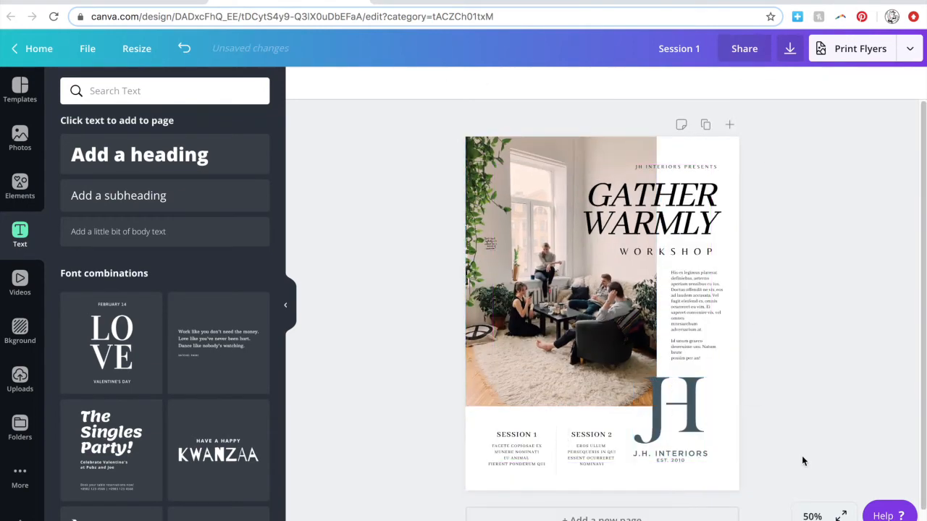
# Try resizing the heading texts, undo it, and shift the paragraph slightly left.
pyautogui.click(712, 326)
pyautogui.moveTo(721, 150); pyautogui.dragTo(705, 258)
pyautogui.moveTo(725, 259); pyautogui.dragTo(710, 279)
pyautogui.click(184, 49)
pyautogui.click(783, 197)
pyautogui.moveTo(734, 154); pyautogui.dragTo(705, 308)
pyautogui.click(748, 313)
pyautogui.keyDown('shift'); pyautogui.click(704, 167); pyautogui.keyUp('shift')
pyautogui.click(795, 373)
pyautogui.press('super+plus')
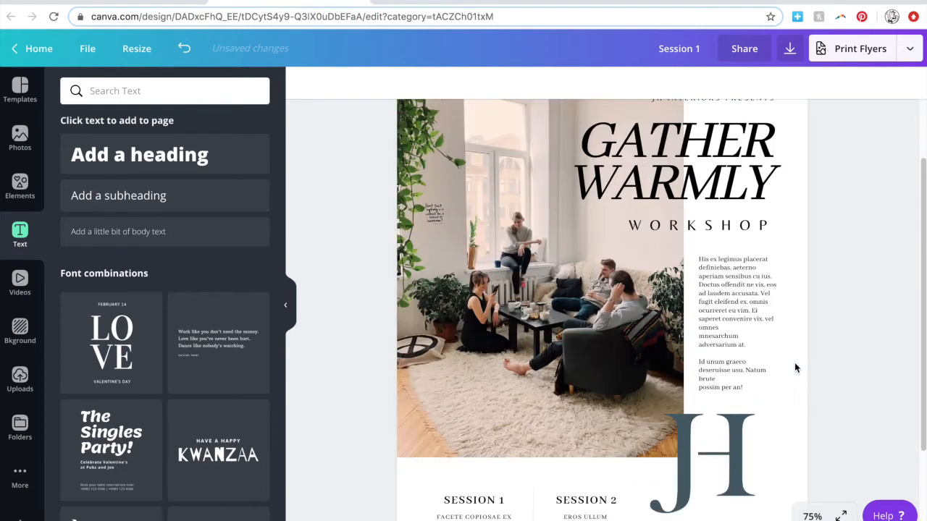
# Narrow the photo slightly from its right edge.
pyautogui.click(670, 275)
pyautogui.moveTo(682, 257); pyautogui.dragTo(678, 256)
pyautogui.click(850, 364)
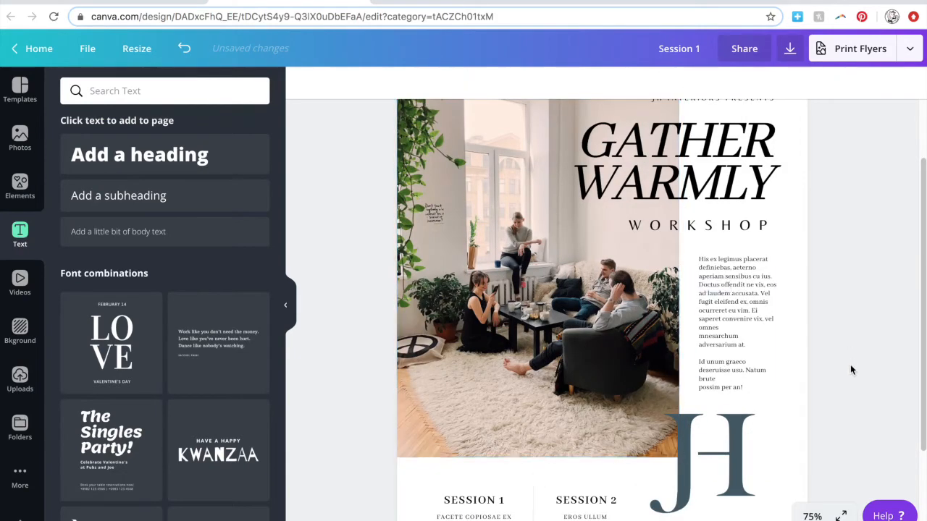
pyautogui.scroll(2, 866, 288)
pyautogui.scroll(-1, 864, 236)
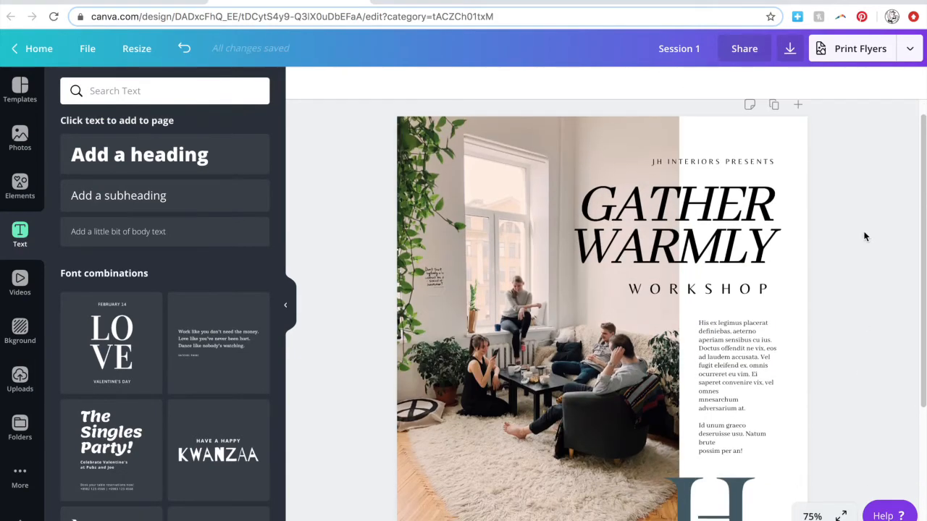
pyautogui.click(655, 430)
pyautogui.moveTo(682, 323); pyautogui.dragTo(676, 322)
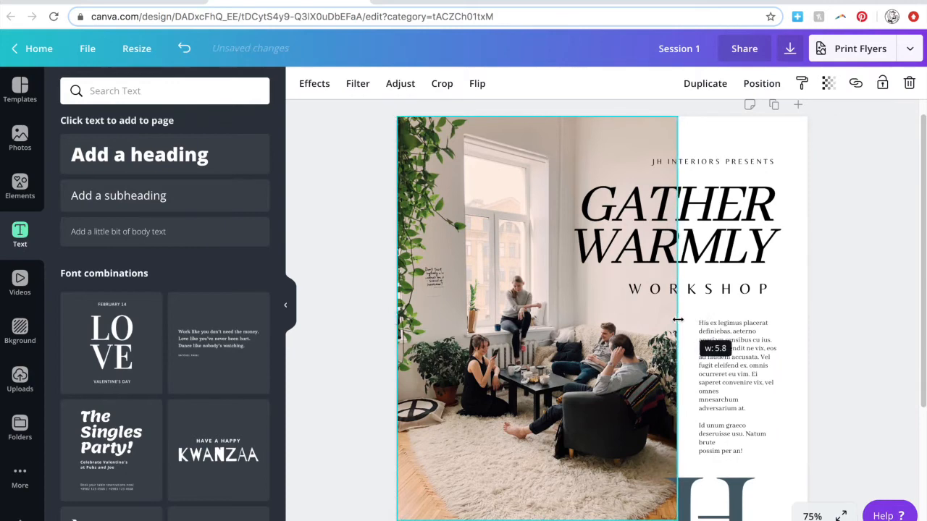
pyautogui.click(849, 339)
pyautogui.scroll(-2, 852, 339)
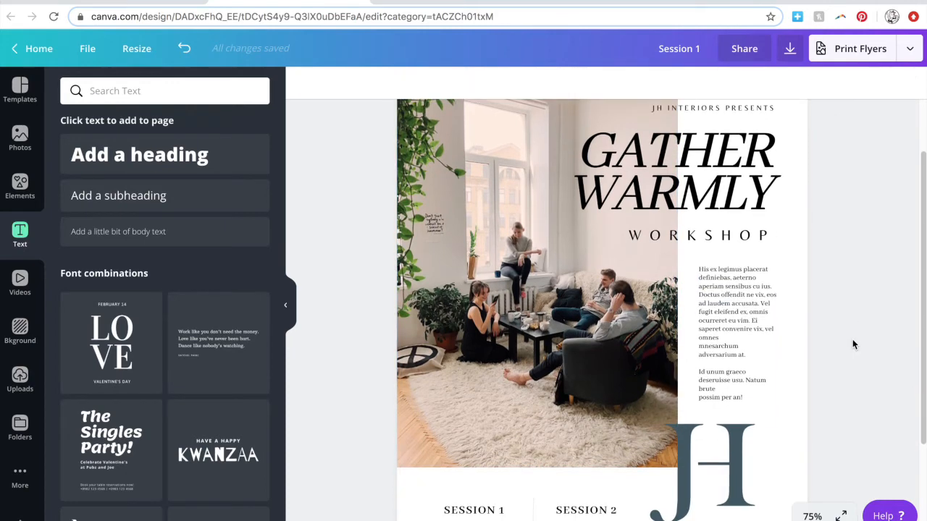
# Nudge WORKSHOP and the paragraph below it up slightly.
pyautogui.click(716, 235)
pyautogui.press('Up')
pyautogui.press('Up')
pyautogui.press('Up')
pyautogui.press('Up')
pyautogui.press('Up')
pyautogui.press('Up')
pyautogui.press('Up')
pyautogui.press('Up')
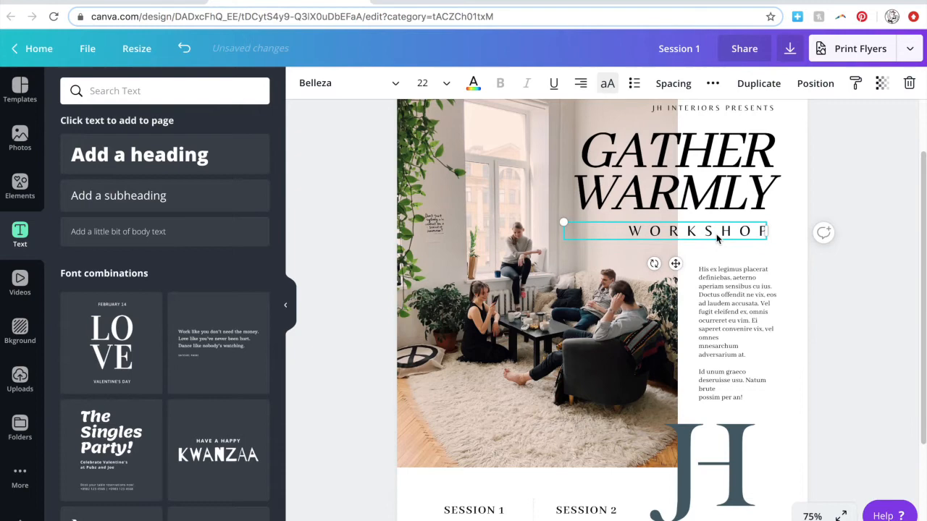
pyautogui.click(718, 326)
pyautogui.press('Up')
pyautogui.press('Up')
pyautogui.press('Up')
pyautogui.press('Up')
pyautogui.press('Up')
pyautogui.press('Up')
pyautogui.press('Up')
pyautogui.press('Up')
pyautogui.press('Up')
pyautogui.press('Up')
pyautogui.press('Up')
pyautogui.press('Up')
pyautogui.press('Up')
pyautogui.click(855, 353)
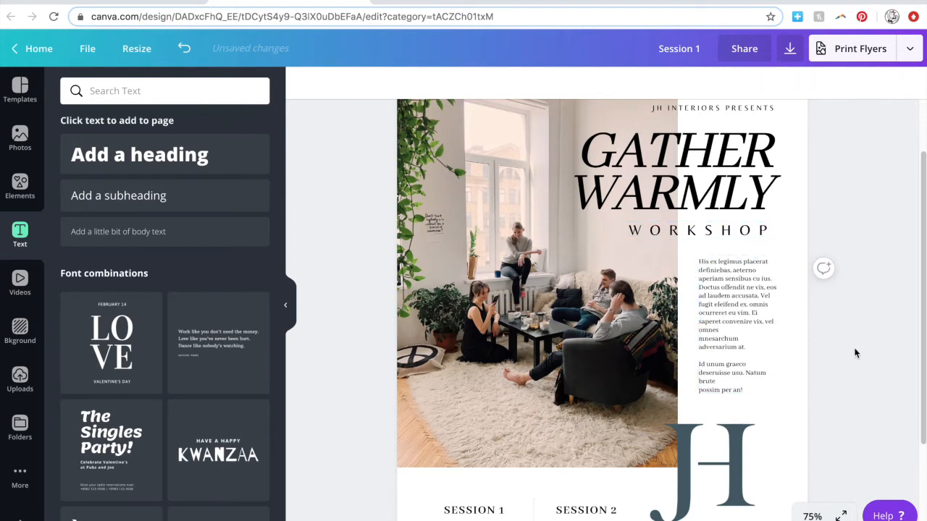
pyautogui.scroll(-2, 865, 373)
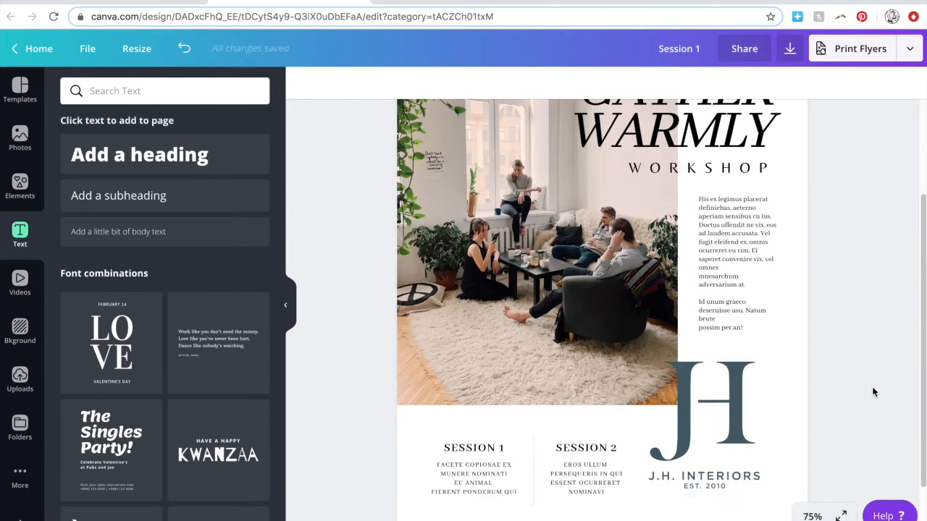
pyautogui.scroll(-1, 740, 319)
# Join 'brute possim' and 'omnes mnesarchum' onto single lines and narrow the paragraph to rewrap.
pyautogui.doubleClick(727, 316)
pyautogui.press('Delete')
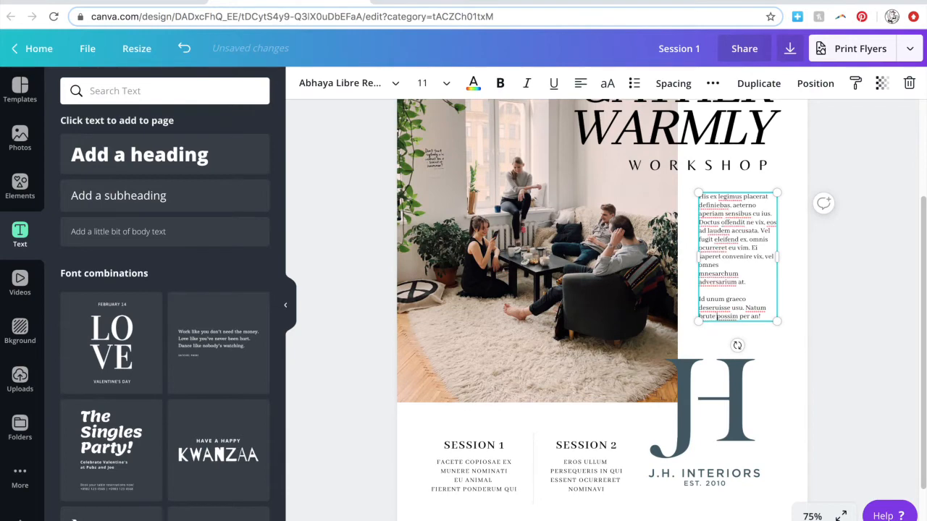
pyautogui.press('Delete')
pyautogui.click(855, 330)
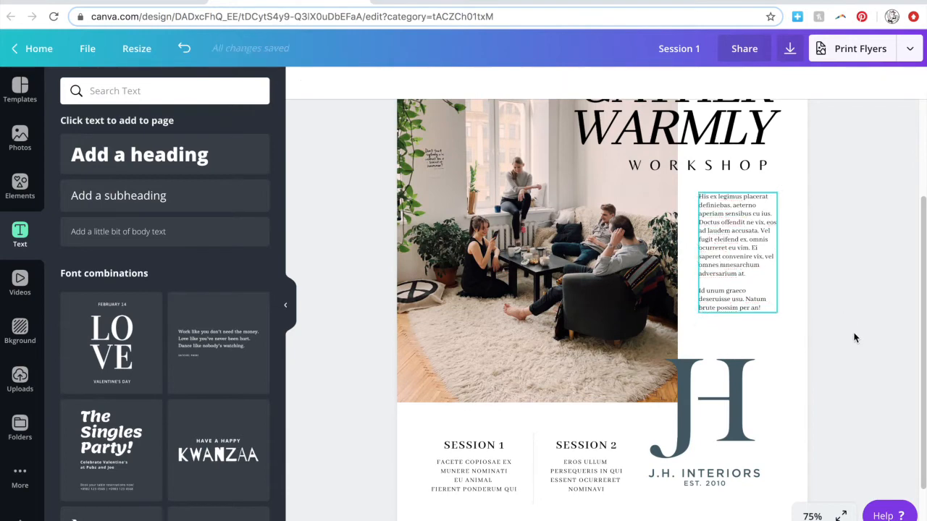
pyautogui.click(750, 415)
pyautogui.click(762, 300)
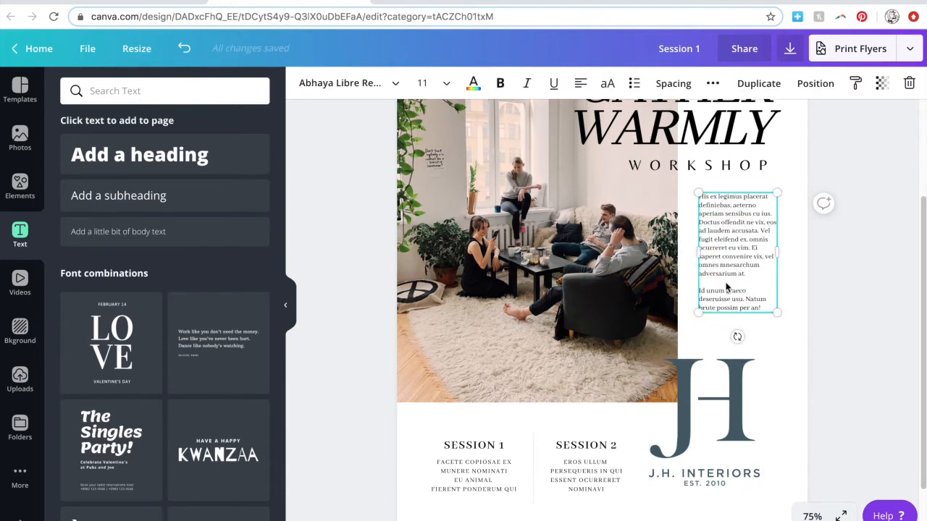
pyautogui.click(846, 386)
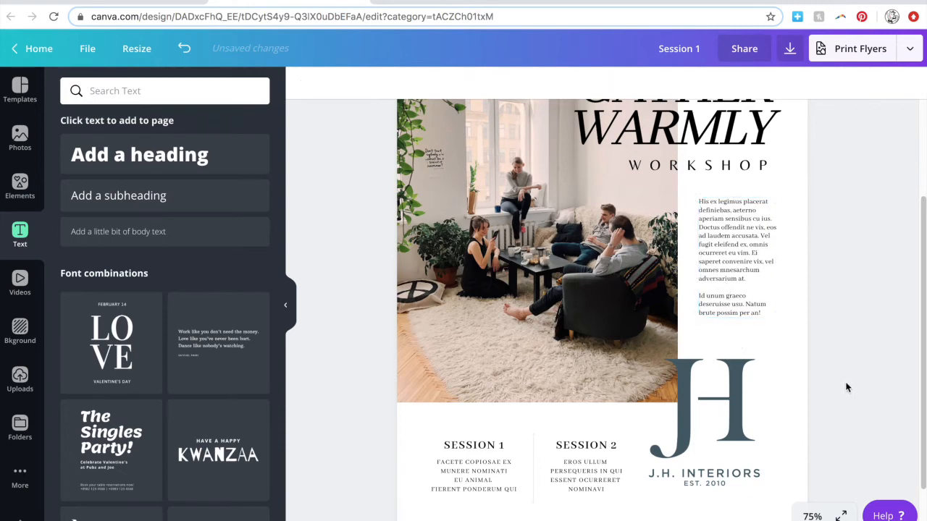
pyautogui.click(783, 303)
pyautogui.moveTo(776, 258); pyautogui.dragTo(766, 259)
pyautogui.click(854, 365)
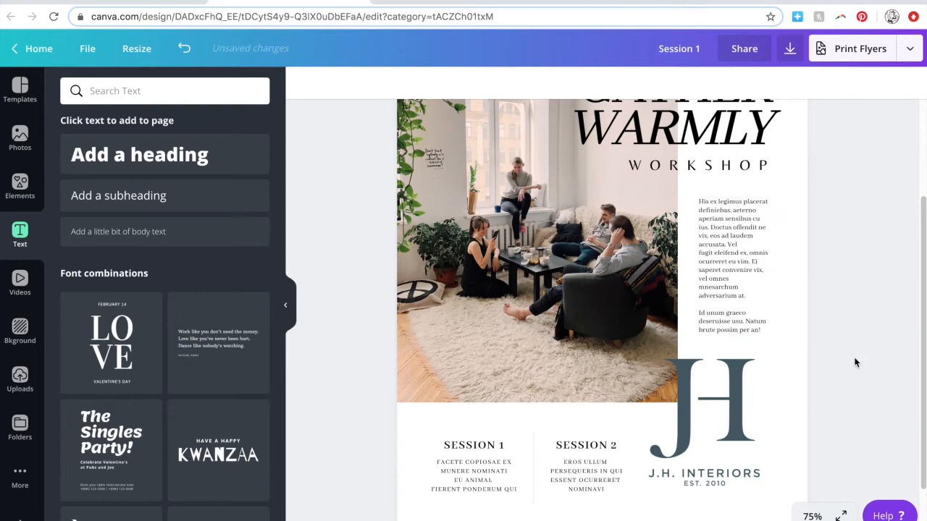
# Nudge both session text blocks up slightly.
pyautogui.scroll(-1, 855, 363)
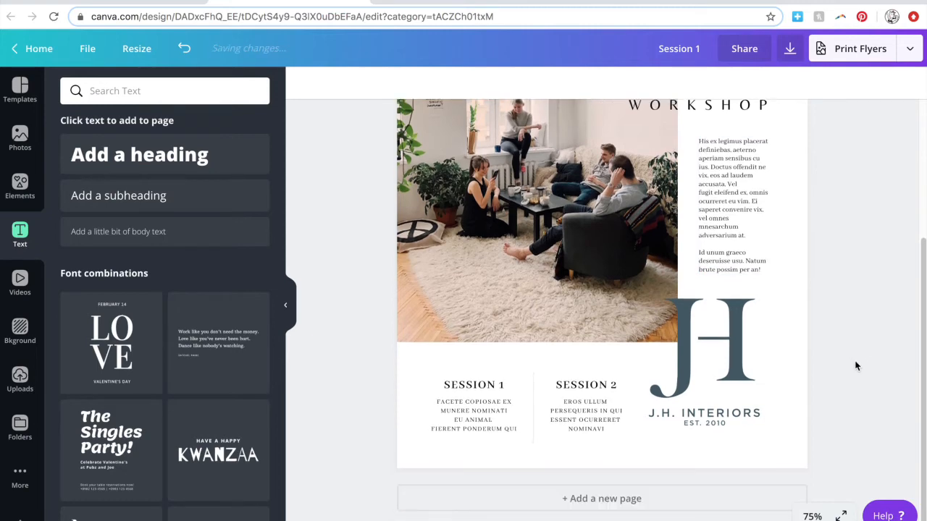
pyautogui.moveTo(460, 363); pyautogui.dragTo(601, 430)
pyautogui.press('Up')
pyautogui.press('Up')
pyautogui.press('Up')
pyautogui.press('Up')
pyautogui.press('Up')
pyautogui.press('Up')
pyautogui.press('Up')
pyautogui.press('Up')
pyautogui.press('Up')
pyautogui.press('Up')
pyautogui.press('Up')
pyautogui.press('Up')
pyautogui.press('Up')
pyautogui.press('Up')
pyautogui.press('Up')
pyautogui.press('Up')
pyautogui.press('Up')
pyautogui.press('Up')
pyautogui.press('Up')
pyautogui.press('Up')
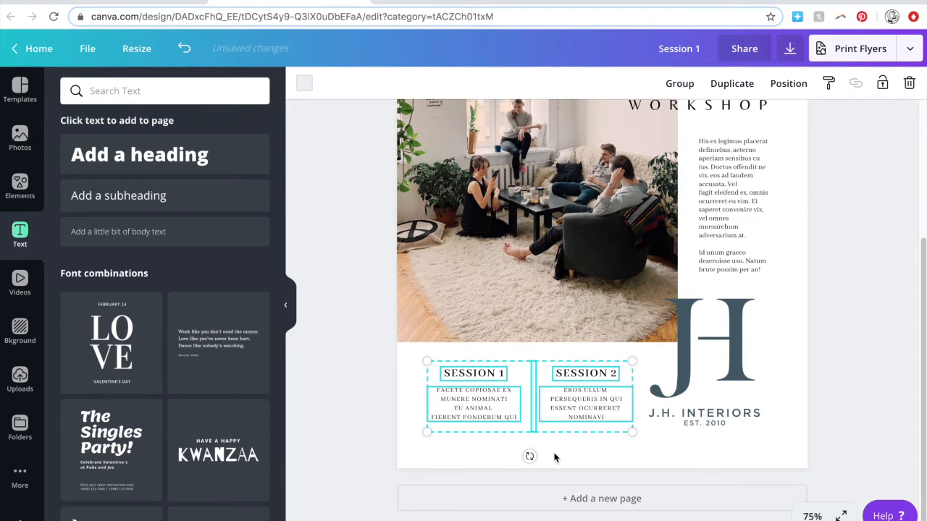
pyautogui.click(554, 454)
pyautogui.click(534, 425)
pyautogui.click(364, 421)
pyautogui.scroll(1, 357, 431)
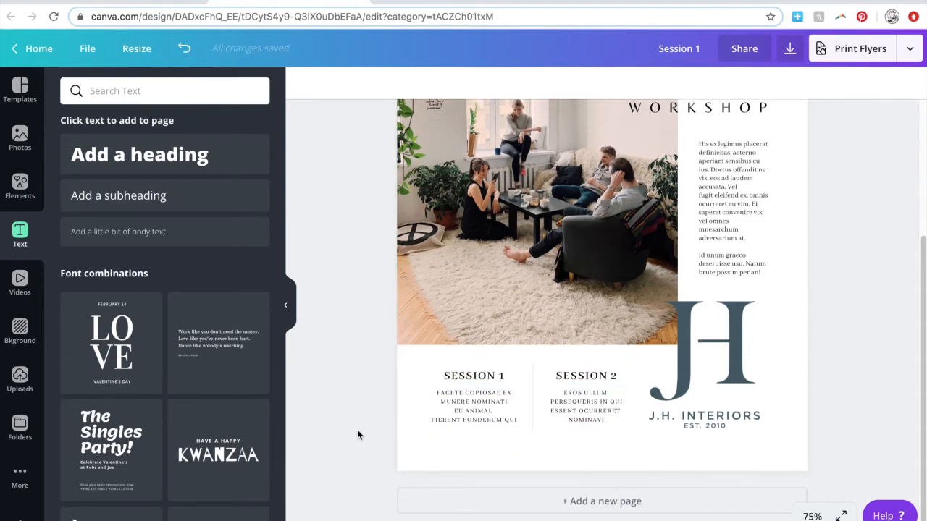
pyautogui.scroll(2, 604, 310)
pyautogui.scroll(-1, 801, 431)
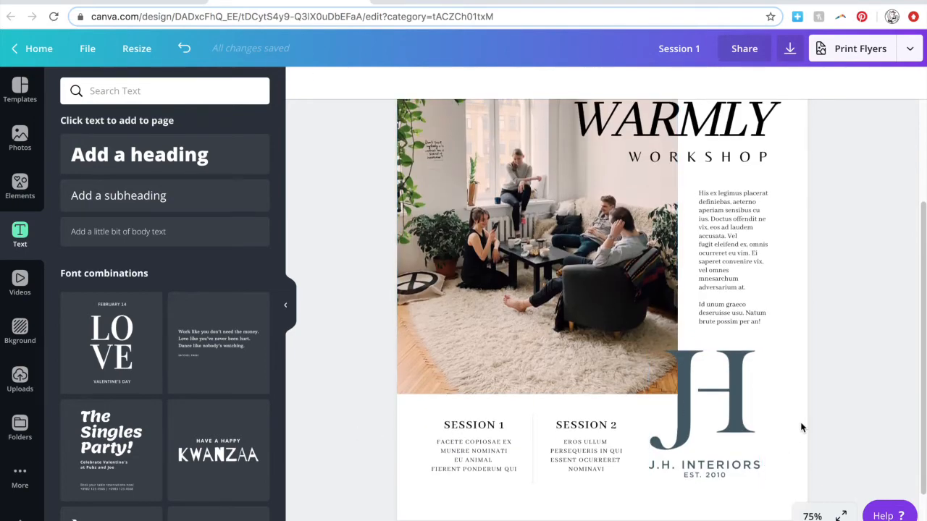
# Nudge the JH logo slightly left.
pyautogui.click(752, 410)
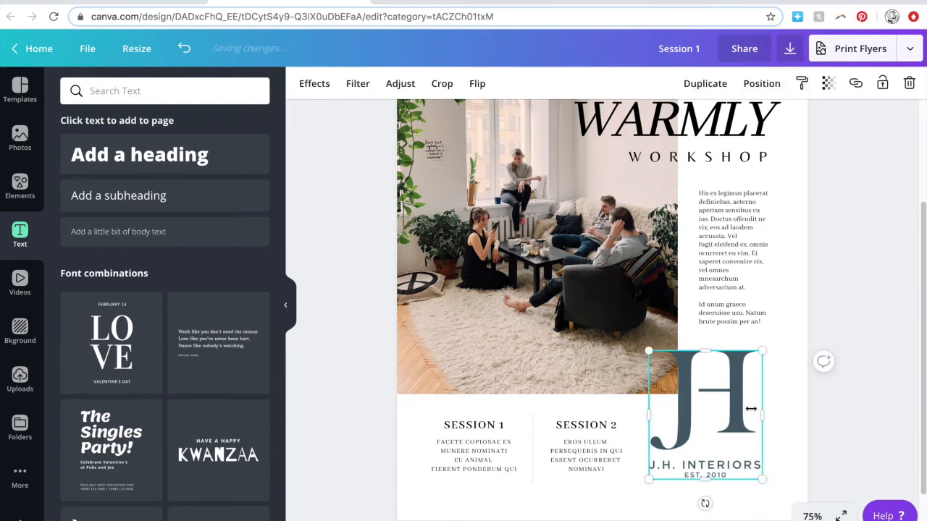
pyautogui.press('Left')
pyautogui.press('Left')
pyautogui.press('Left')
pyautogui.press('Left')
pyautogui.press('Left')
pyautogui.click(845, 456)
pyautogui.scroll(-1, 844, 456)
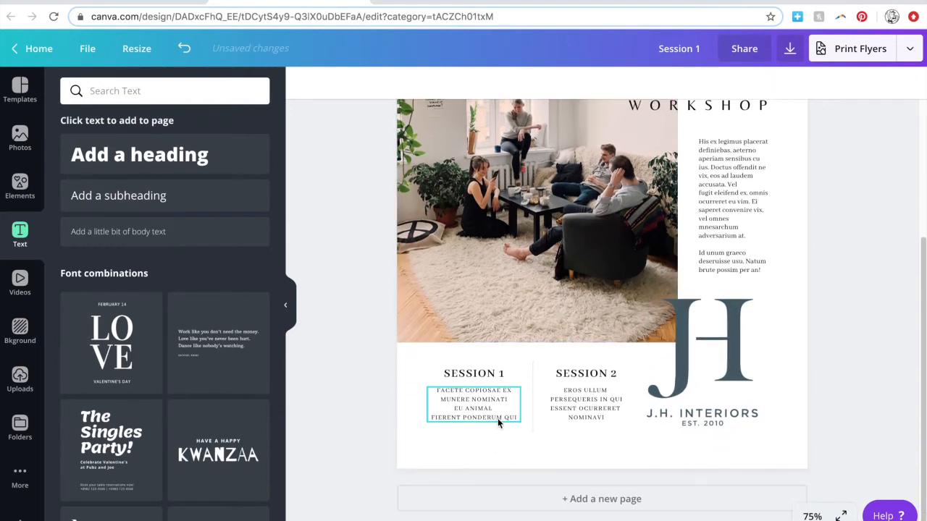
# Add a subheading below the sessions and clear its text, then duplicate the Session 1 description.
pyautogui.click(122, 195)
pyautogui.moveTo(612, 234); pyautogui.dragTo(484, 480)
pyautogui.press('BackSpace')
pyautogui.click(478, 412)
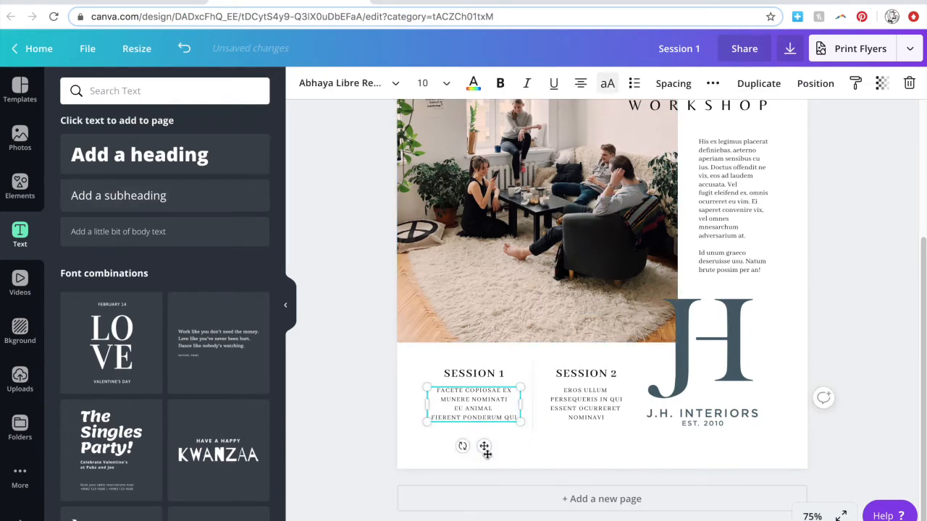
pyautogui.click(752, 94)
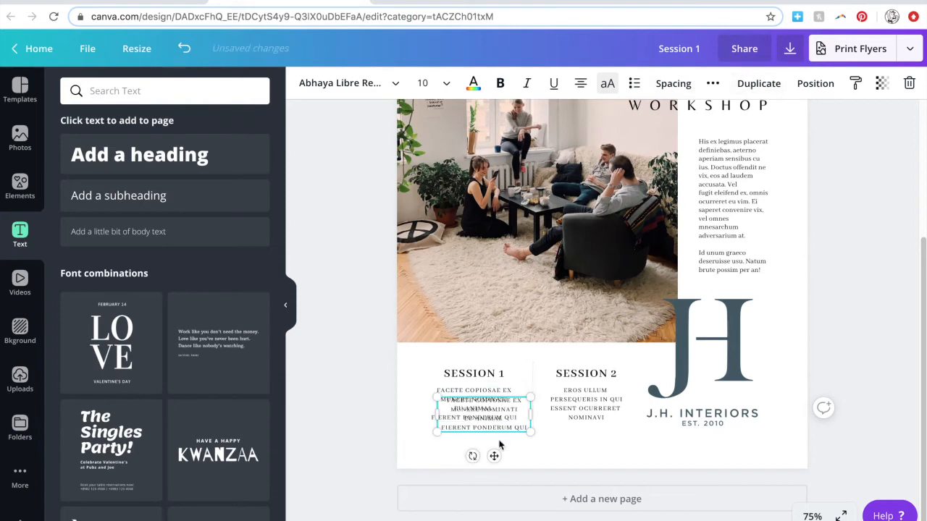
# Move the copied text below the session columns, widen it, and paste in the event details.
pyautogui.moveTo(494, 456); pyautogui.dragTo(478, 499)
pyautogui.moveTo(522, 454); pyautogui.dragTo(751, 453)
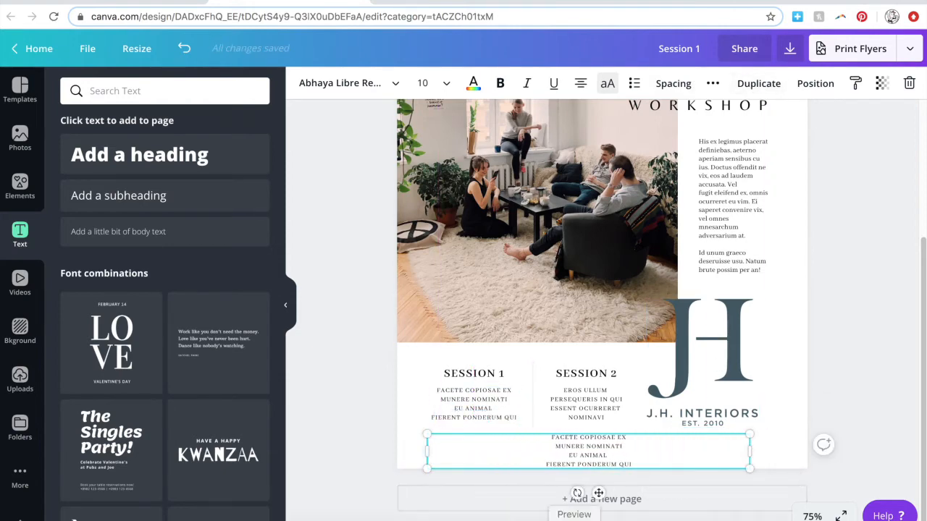
pyautogui.doubleClick(594, 447)
pyautogui.hotkey('ctrl', 'a')
pyautogui.hotkey('ctrl', 'a')
# Left-align the event text, join the date and price lines, remove the address lines, narrow box.
pyautogui.click(581, 84)
pyautogui.click(573, 455)
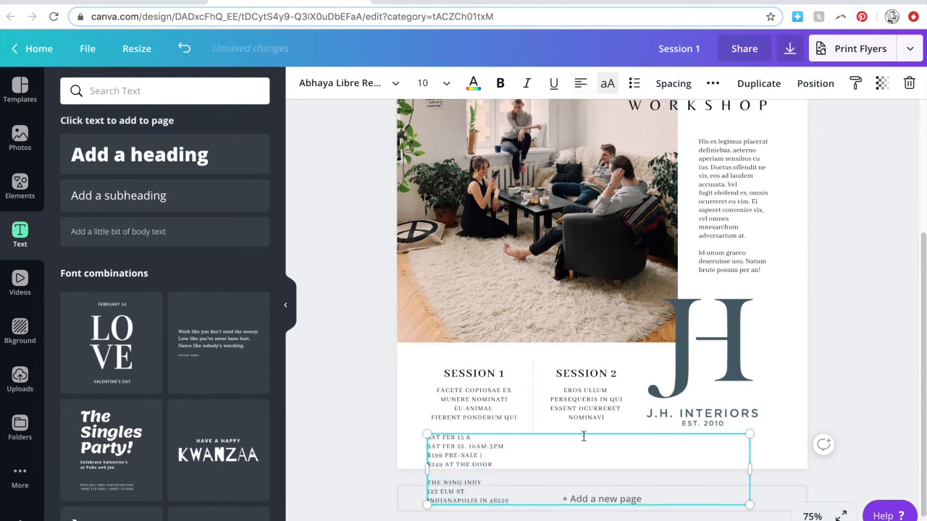
pyautogui.press('BackSpace')
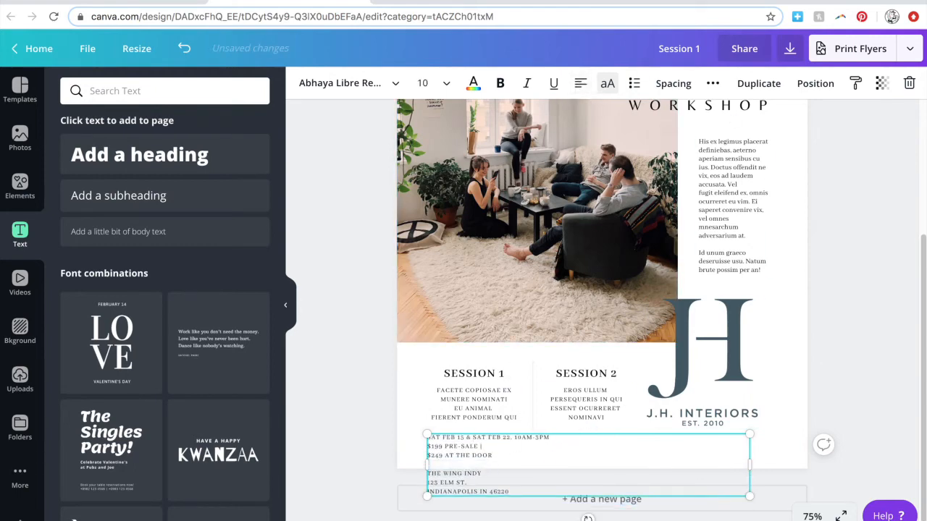
pyautogui.press('BackSpace')
pyautogui.moveTo(490, 482); pyautogui.dragTo(418, 467)
pyautogui.press('BackSpace')
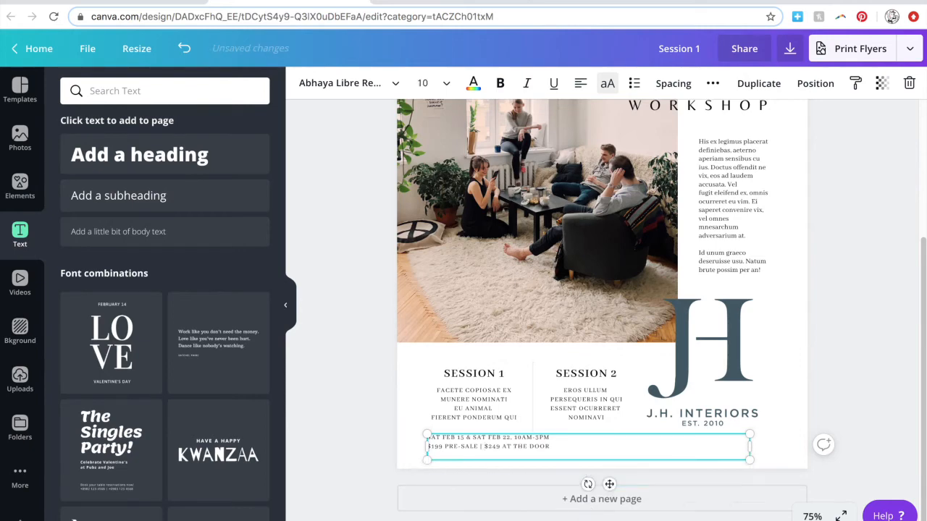
pyautogui.press('BackSpace')
pyautogui.moveTo(743, 438); pyautogui.dragTo(563, 442)
# Apply the Open Sans font to all of the event text.
pyautogui.click(395, 84)
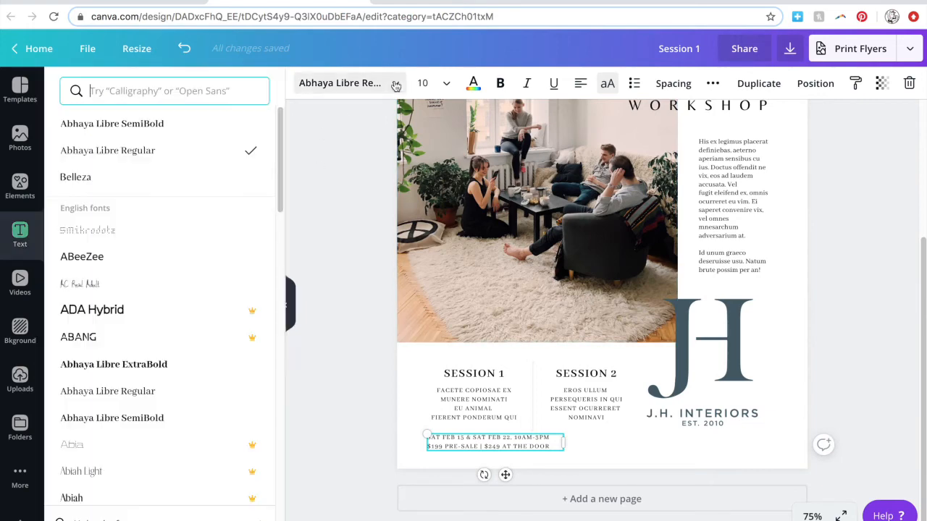
pyautogui.write('open')
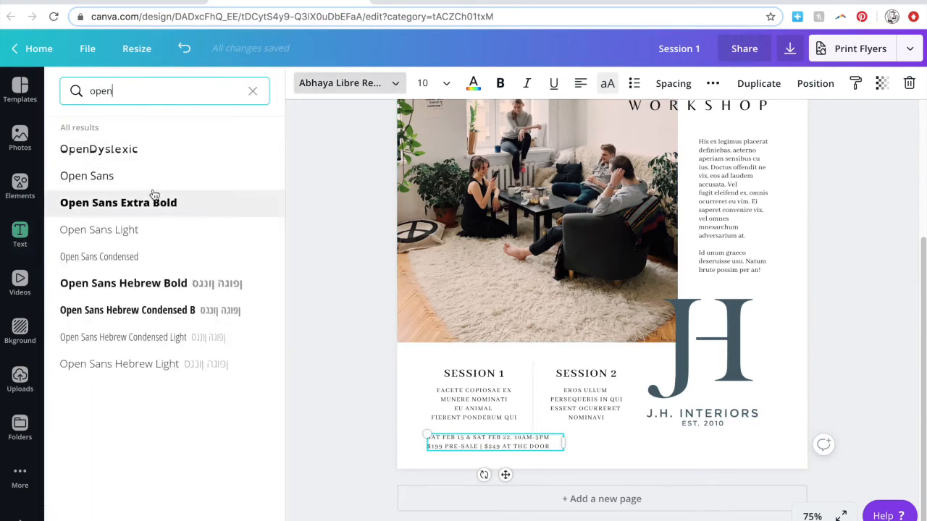
pyautogui.click(149, 181)
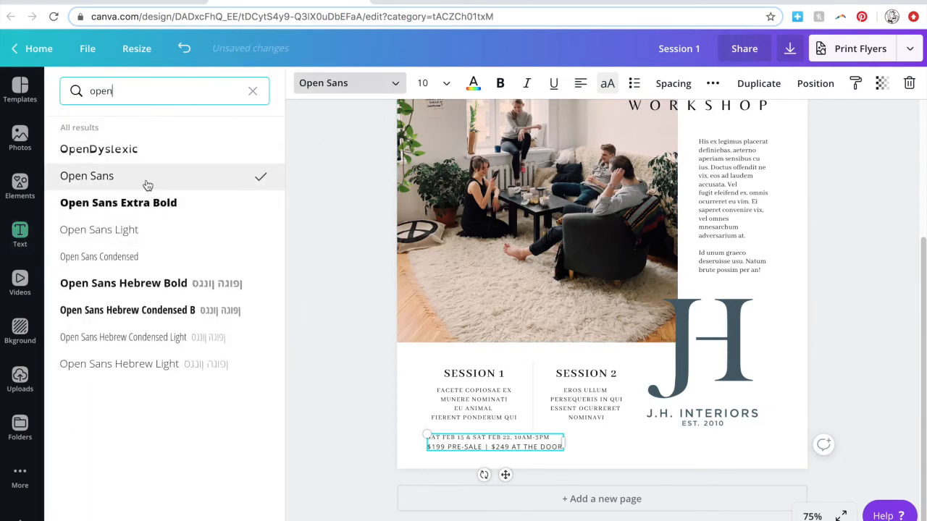
pyautogui.click(350, 268)
pyautogui.tripleClick(453, 448)
pyautogui.click(370, 84)
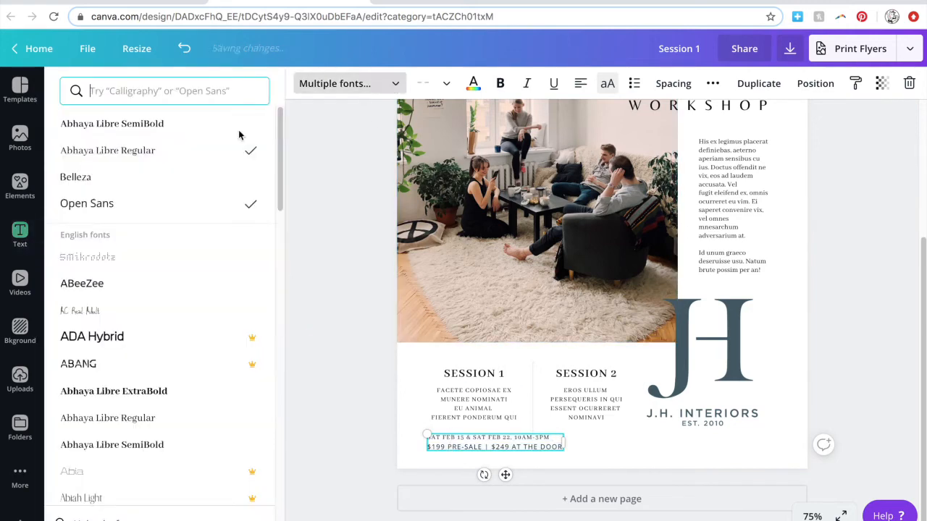
pyautogui.click(151, 210)
# Make the event text bold at size 8 and nudge it slightly lower.
pyautogui.click(500, 85)
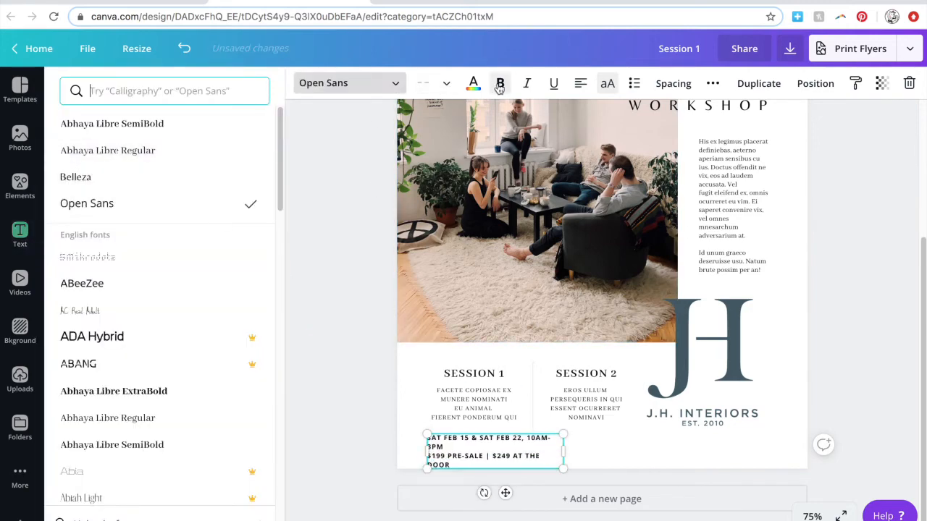
pyautogui.click(447, 84)
pyautogui.click(462, 173)
pyautogui.click(447, 85)
pyautogui.click(451, 144)
pyautogui.moveTo(505, 472); pyautogui.dragTo(508, 480)
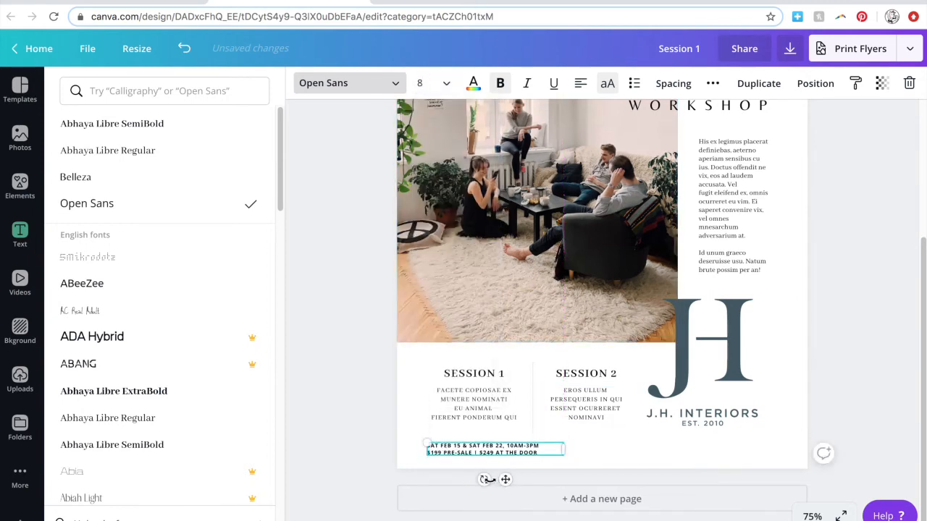
# Duplicate the date text beside itself and paste the venue address on one line.
pyautogui.hotkey('ctrl', 'd')
pyautogui.moveTo(555, 447); pyautogui.dragTo(640, 476)
pyautogui.doubleClick(612, 449)
pyautogui.write('THE WING INDY 123 ELM ST, INDIANAPOLIS IN 46220')
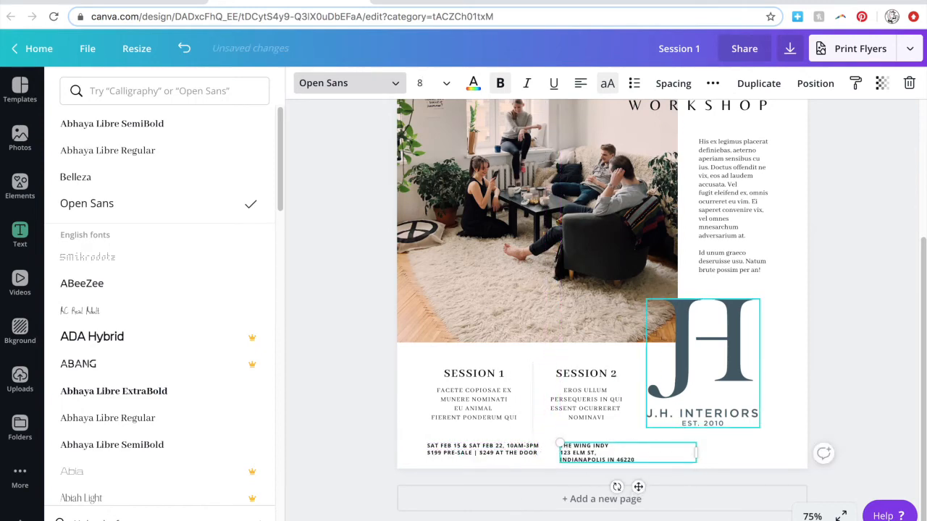
pyautogui.press('BackSpace')
pyautogui.click(282, 458)
pyautogui.click(317, 458)
pyautogui.click(352, 470)
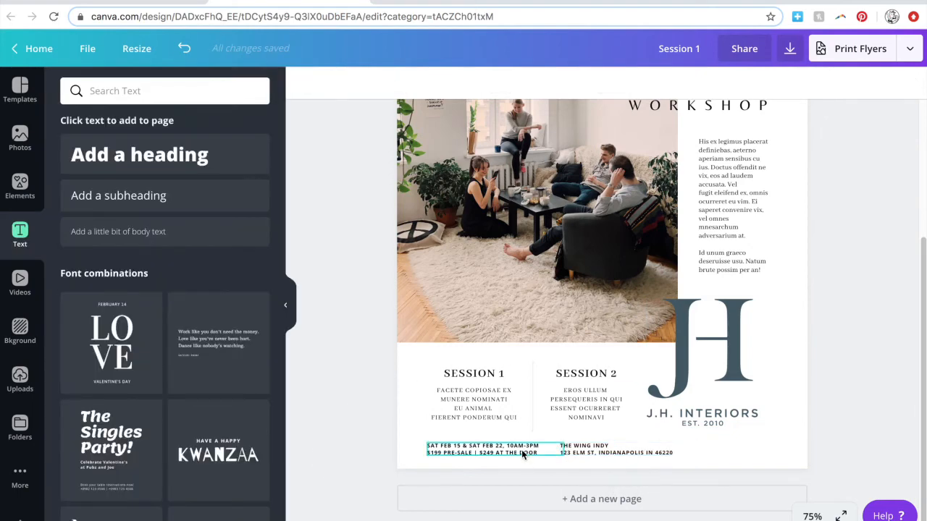
# Select only the date text box and duplicate it.
pyautogui.click(591, 454)
pyautogui.click(324, 466)
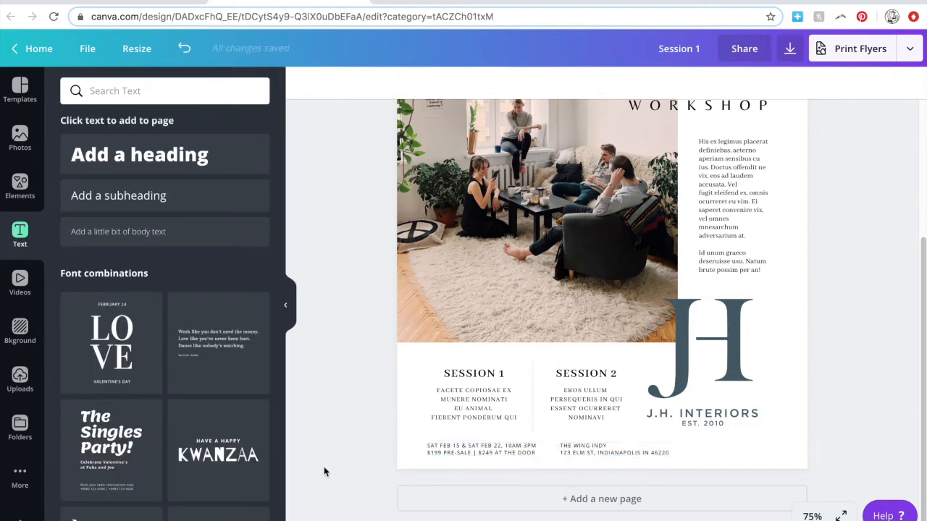
pyautogui.click(550, 453)
pyautogui.click(361, 459)
pyautogui.click(496, 453)
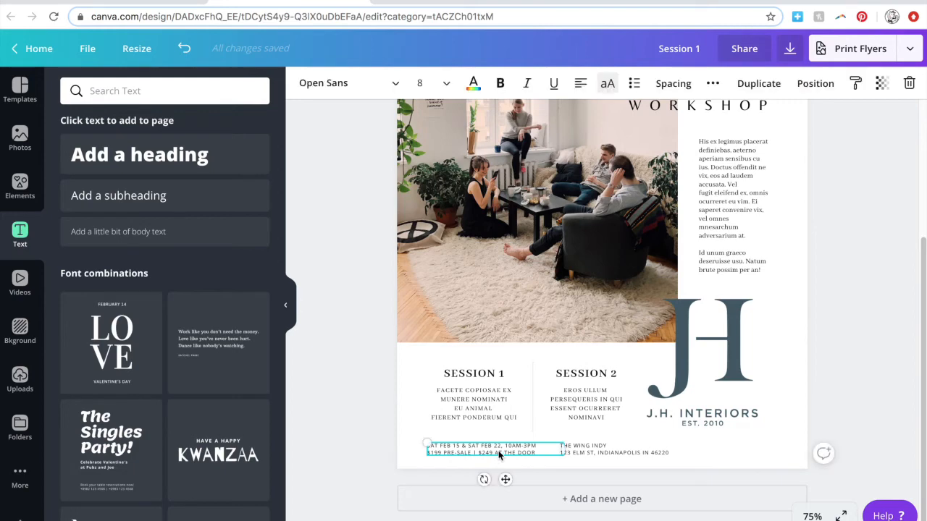
pyautogui.click(750, 92)
# Move the copy to the bottom right and paste phone and website as one right-aligned line.
pyautogui.moveTo(525, 459); pyautogui.dragTo(743, 451)
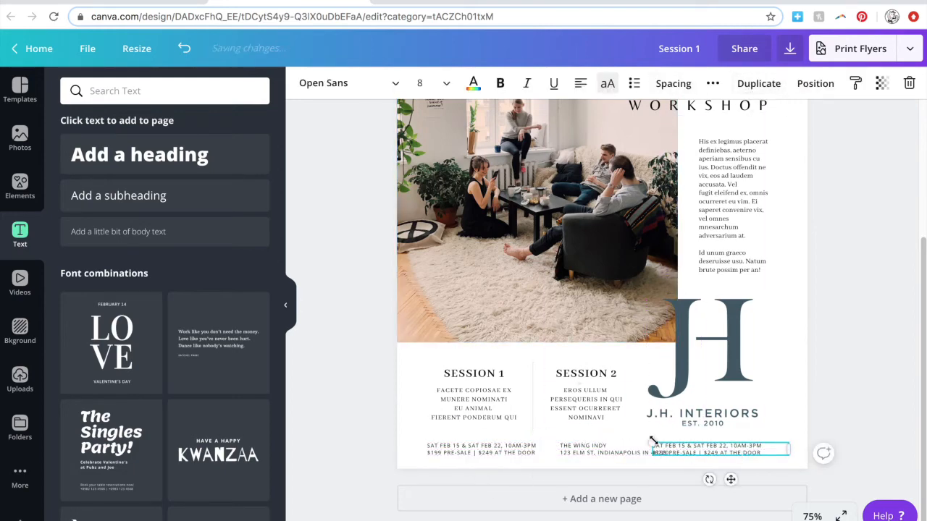
pyautogui.doubleClick(722, 448)
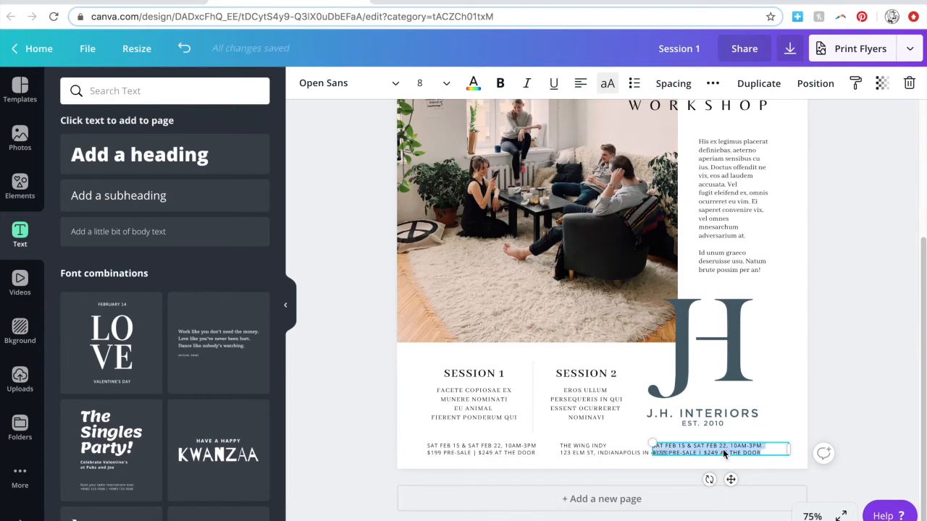
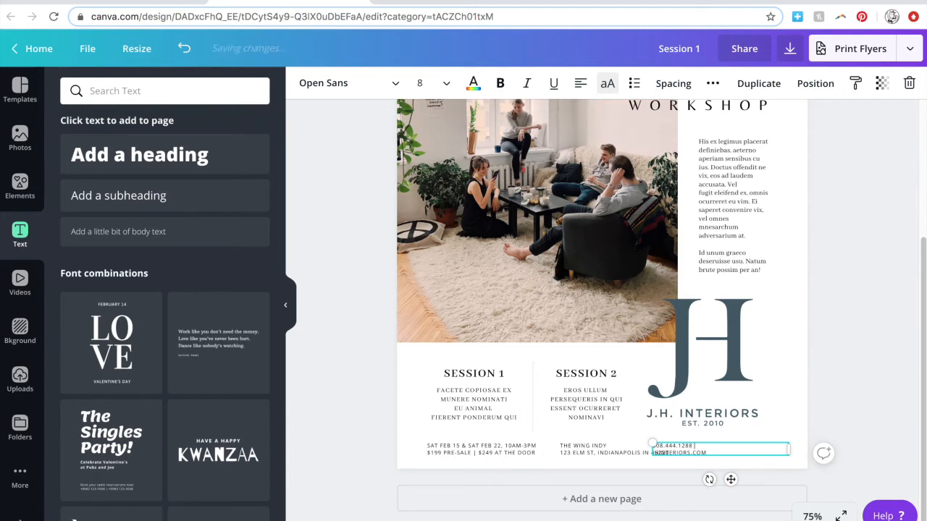
pyautogui.press('Delete')
pyautogui.click(581, 85)
pyautogui.click(580, 85)
# Align the contact line and venue address along their bottoms, nudging the address slightly left.
pyautogui.click(612, 454)
pyautogui.click(754, 446)
pyautogui.keyDown('shift'); pyautogui.click(584, 450); pyautogui.keyUp('shift')
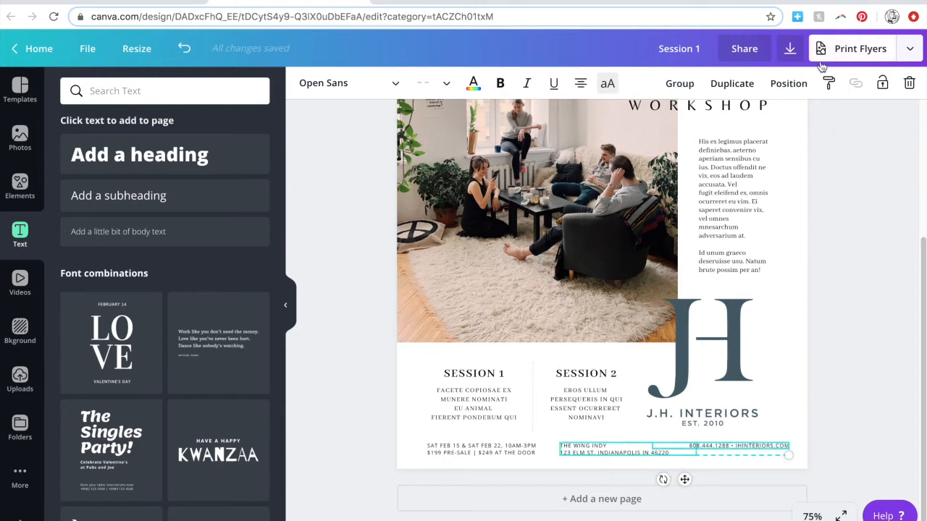
pyautogui.click(789, 83)
pyautogui.click(654, 236)
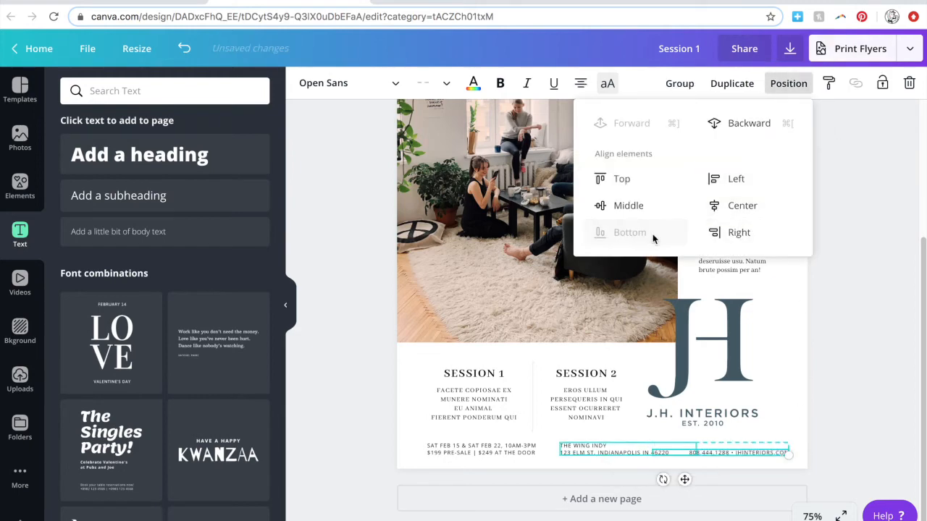
pyautogui.click(756, 445)
pyautogui.click(374, 333)
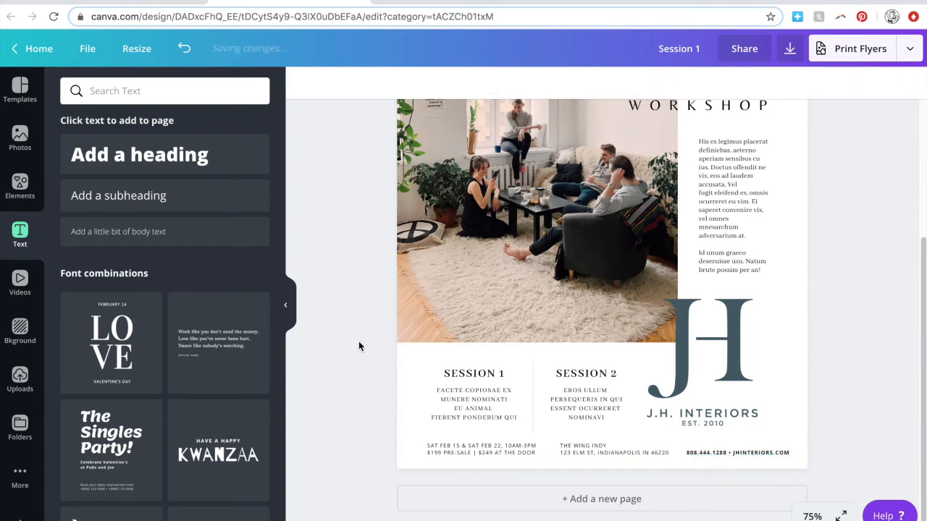
pyautogui.click(652, 449)
pyautogui.moveTo(572, 446); pyautogui.dragTo(558, 446)
pyautogui.click(688, 455)
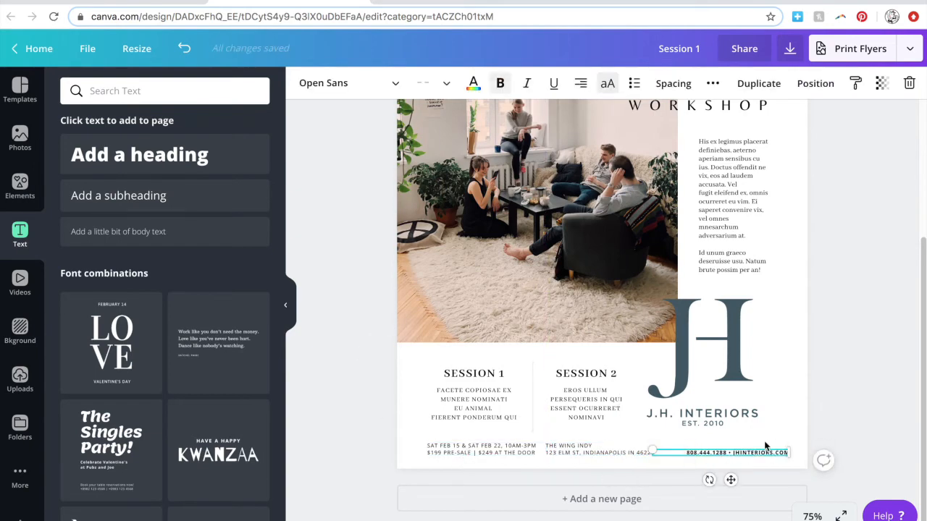
pyautogui.scroll(3, 765, 447)
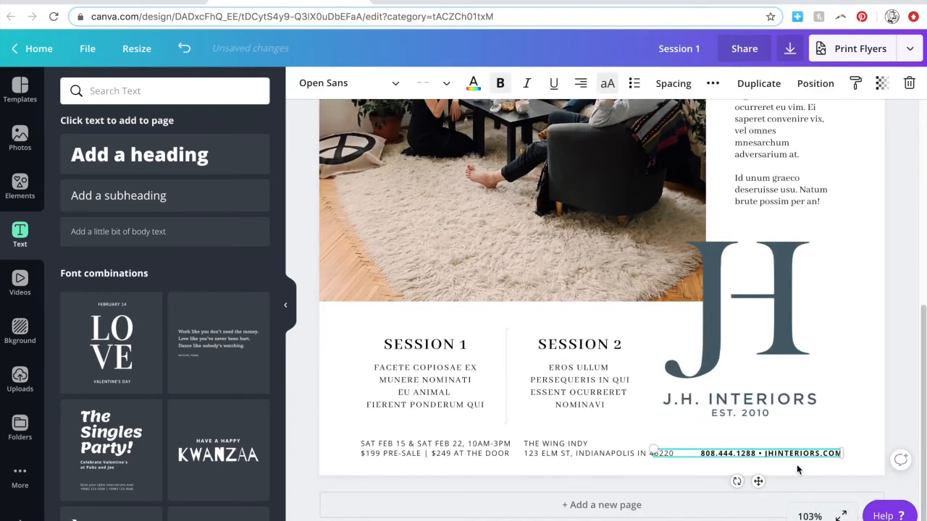
# Colour the contact, date and address texts teal with custom colour #38.
pyautogui.click(473, 83)
pyautogui.click(74, 153)
pyautogui.write('#38')
pyautogui.click(536, 455)
pyautogui.keyDown('shift'); pyautogui.click(434, 454); pyautogui.keyUp('shift')
pyautogui.click(75, 216)
pyautogui.click(303, 454)
# Remove bold from the contact line and make the date and address texts bold.
pyautogui.click(769, 453)
pyautogui.click(502, 84)
pyautogui.click(436, 452)
pyautogui.keyDown('shift'); pyautogui.click(549, 451); pyautogui.keyUp('shift')
pyautogui.click(502, 84)
pyautogui.click(305, 449)
# Join date and price with '•', add the venue address as a second line, delete its separate box.
pyautogui.click(555, 453)
pyautogui.click(675, 446)
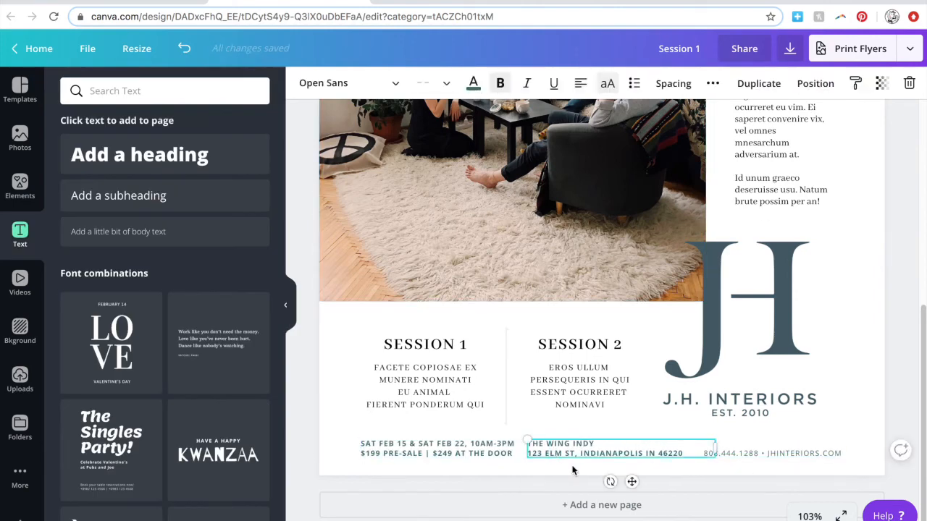
pyautogui.press('Delete')
pyautogui.moveTo(565, 454); pyautogui.dragTo(705, 432)
pyautogui.click(463, 450)
pyautogui.press('Delete')
pyautogui.write('•')
pyautogui.click(679, 445)
pyautogui.press('Return')
pyautogui.write('THE WING INDY  123 ELM ST, INDIANAPOLIS IN 46220')
pyautogui.press('Delete')
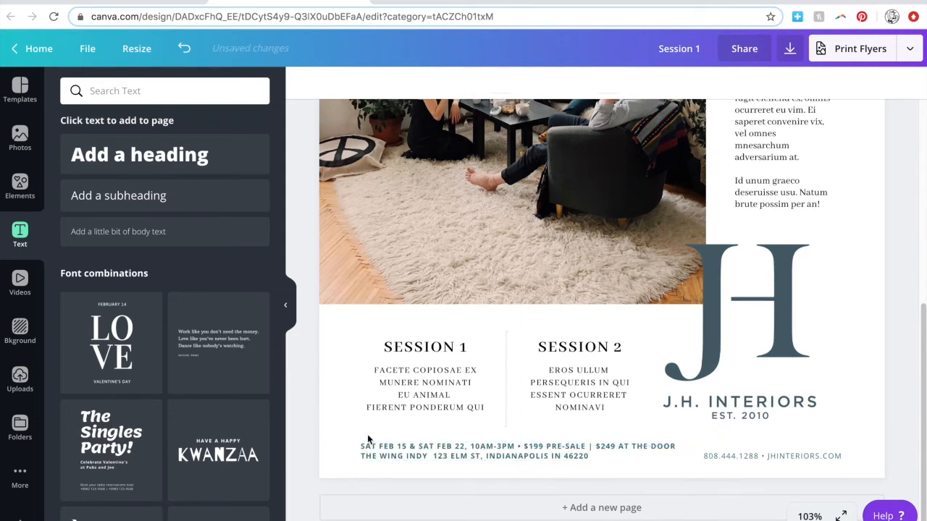
# Paste the unbolded contact line under the address and delete the separate contact box.
pyautogui.click(540, 449)
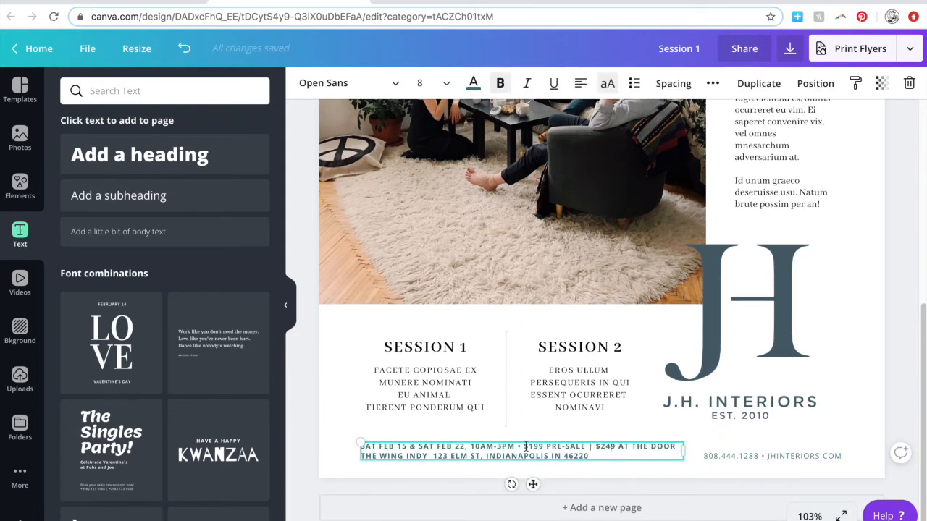
pyautogui.click(748, 456)
pyautogui.click(315, 447)
pyautogui.click(538, 455)
pyautogui.click(593, 456)
pyautogui.press('Return')
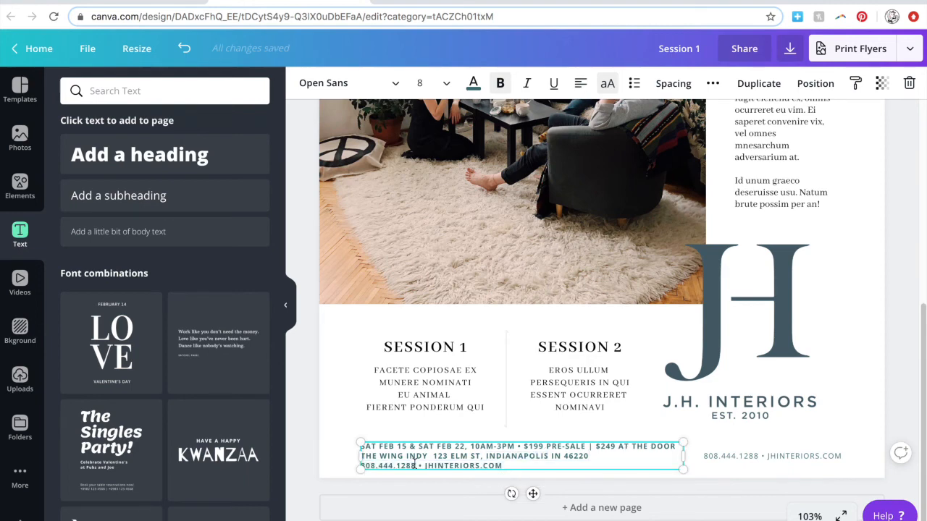
pyautogui.tripleClick(415, 466)
pyautogui.click(499, 83)
pyautogui.click(749, 456)
pyautogui.press('Delete')
pyautogui.click(620, 456)
# Centre the combined footer text on the page and make a copy of it.
pyautogui.click(580, 83)
pyautogui.click(805, 87)
pyautogui.click(757, 205)
pyautogui.click(821, 458)
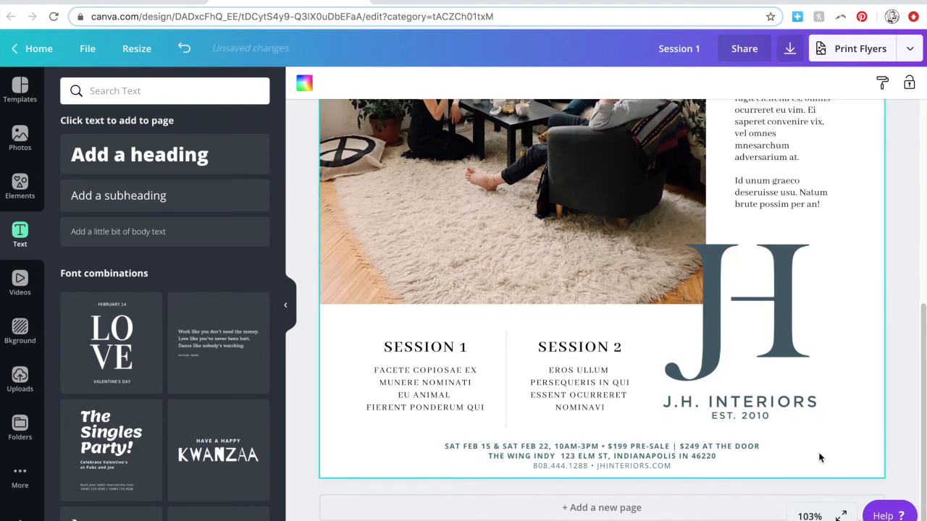
pyautogui.click(621, 447)
pyautogui.press('super+c')
pyautogui.press('super+v')
# Trim the copy to the date line, move the session blocks up, and place it under them.
pyautogui.moveTo(626, 468); pyautogui.dragTo(543, 438)
pyautogui.press('BackSpace')
pyautogui.press('BackSpace')
pyautogui.moveTo(605, 452); pyautogui.dragTo(402, 428)
pyautogui.moveTo(348, 330); pyautogui.dragTo(629, 397)
pyautogui.moveTo(427, 391); pyautogui.dragTo(427, 382)
pyautogui.click(555, 427)
pyautogui.moveTo(349, 321); pyautogui.dragTo(638, 429)
pyautogui.click(815, 83)
pyautogui.moveTo(388, 429); pyautogui.dragTo(394, 425)
pyautogui.moveTo(614, 427); pyautogui.dragTo(594, 427)
pyautogui.click(373, 463)
# Remove the duplicate date line, join address and contact with ' | ', and centre it on the page.
pyautogui.click(497, 447)
pyautogui.tripleClick(497, 446)
pyautogui.press('BackSpace')
pyautogui.press('BackSpace')
pyautogui.click(533, 457)
pyautogui.press('BackSpace')
pyautogui.write('|')
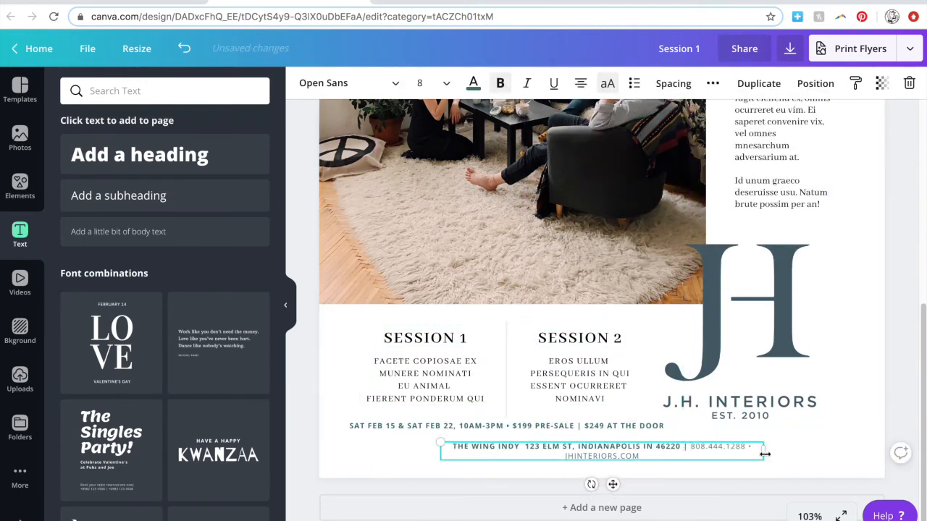
pyautogui.click(815, 83)
pyautogui.click(739, 205)
# Split the date line, dropping the bullet and moving the prices onto a second line.
pyautogui.click(414, 427)
pyautogui.click(511, 426)
pyautogui.press('BackSpace')
pyautogui.press('BackSpace')
pyautogui.press('Return')
pyautogui.click(437, 472)
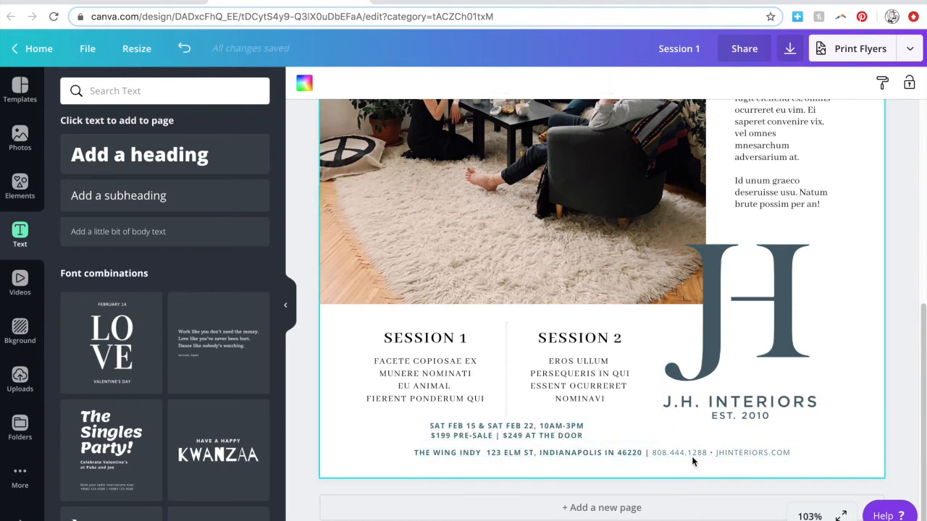
pyautogui.click(531, 435)
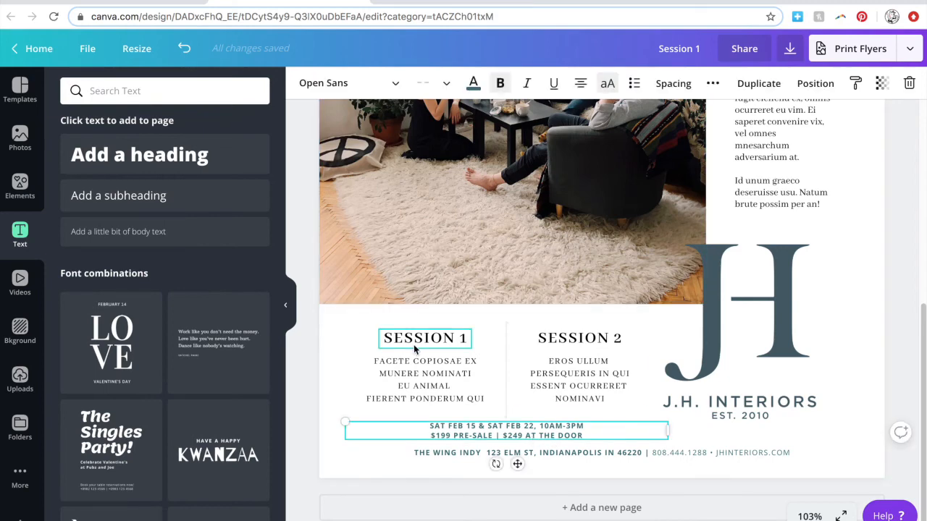
# Set the date text to Abhaya Libre SemiBold at size 18 with tighter letter spacing.
pyautogui.click(391, 83)
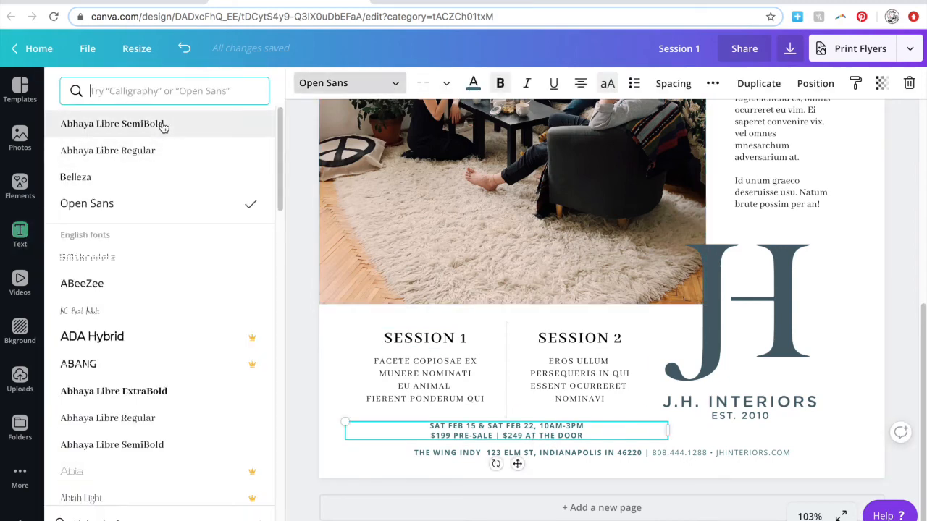
pyautogui.click(159, 154)
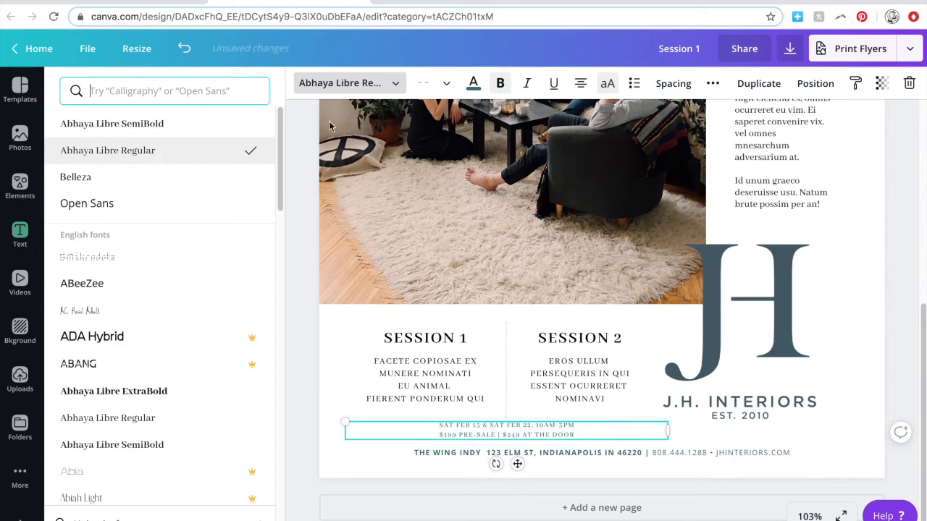
pyautogui.click(433, 84)
pyautogui.click(445, 331)
pyautogui.click(674, 83)
pyautogui.moveTo(734, 123); pyautogui.dragTo(738, 124)
pyautogui.click(433, 83)
pyautogui.click(443, 179)
pyautogui.click(433, 83)
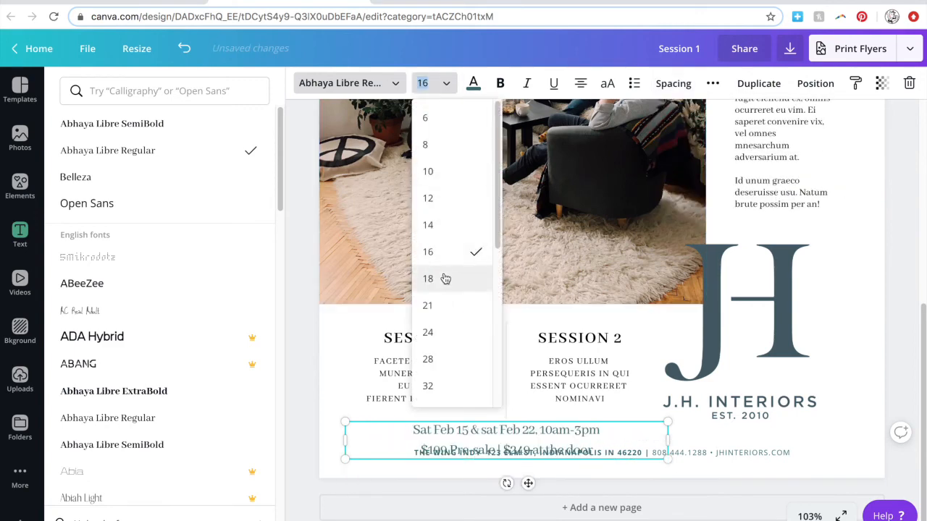
pyautogui.click(445, 277)
pyautogui.click(373, 82)
pyautogui.click(152, 124)
# Shorten the room photo from the bottom and move the sessions, divider and date up.
pyautogui.click(449, 264)
pyautogui.moveTo(513, 303); pyautogui.dragTo(513, 280)
pyautogui.moveTo(352, 303); pyautogui.dragTo(609, 434)
pyautogui.hotkey('shift', 'Up')
pyautogui.hotkey('shift', 'Up')
pyautogui.hotkey('shift', 'Up')
pyautogui.press('Up')
pyautogui.press('Up')
pyautogui.press('Up')
pyautogui.press('Up')
pyautogui.press('Up')
pyautogui.click(351, 464)
# Reduce the date and price text line height to 1.06.
pyautogui.click(429, 365)
pyautogui.keyDown('shift'); pyautogui.click(592, 360); pyautogui.keyUp('shift')
pyautogui.click(579, 418)
pyautogui.click(676, 84)
pyautogui.moveTo(769, 150); pyautogui.dragTo(753, 150)
pyautogui.click(473, 465)
pyautogui.click(470, 409)
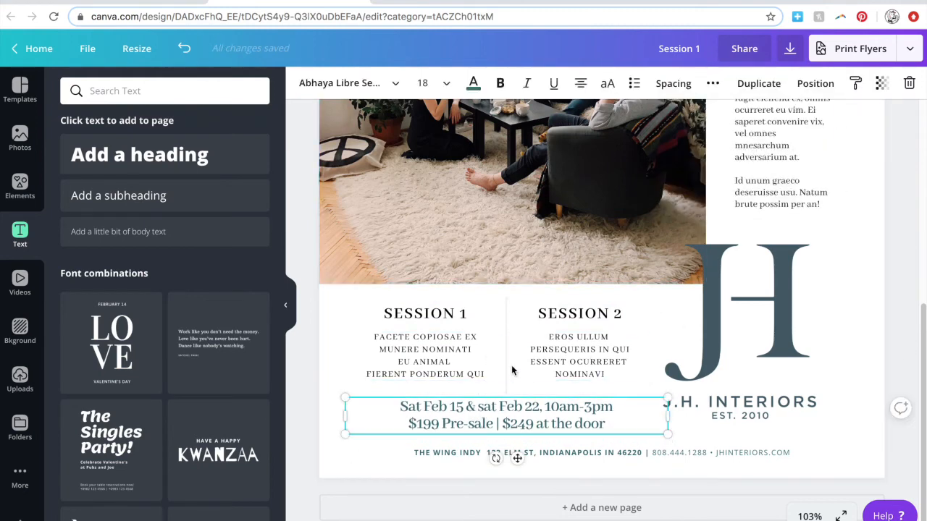
# Lengthen and raise the session divider line, and move the date and price text up.
pyautogui.click(507, 370)
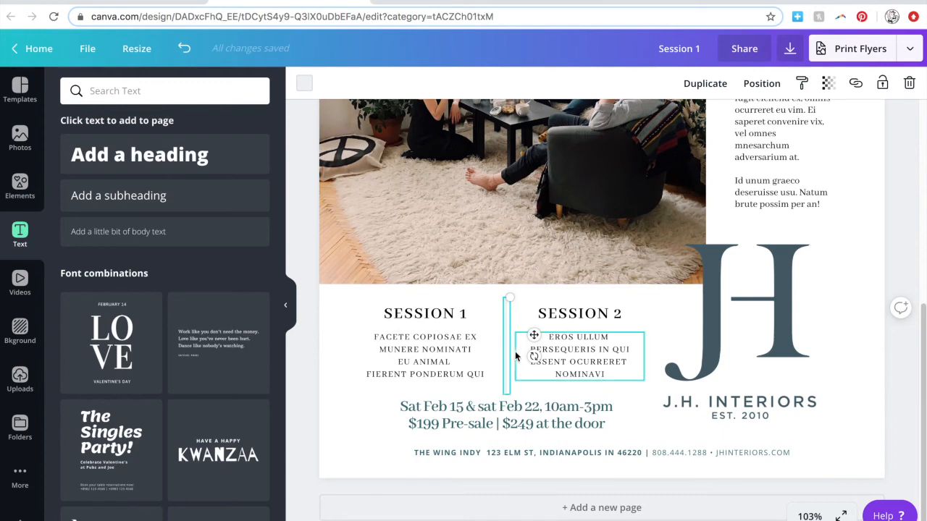
pyautogui.scroll(5, 516, 355)
pyautogui.moveTo(454, 305)
pyautogui.mouseDown()
pyautogui.moveTo(460, 213)
pyautogui.moveTo(452, 321)
pyautogui.mouseUp()
pyautogui.moveTo(450, 433); pyautogui.dragTo(450, 416)
pyautogui.moveTo(501, 460); pyautogui.dragTo(502, 451)
pyautogui.press('super+minus')
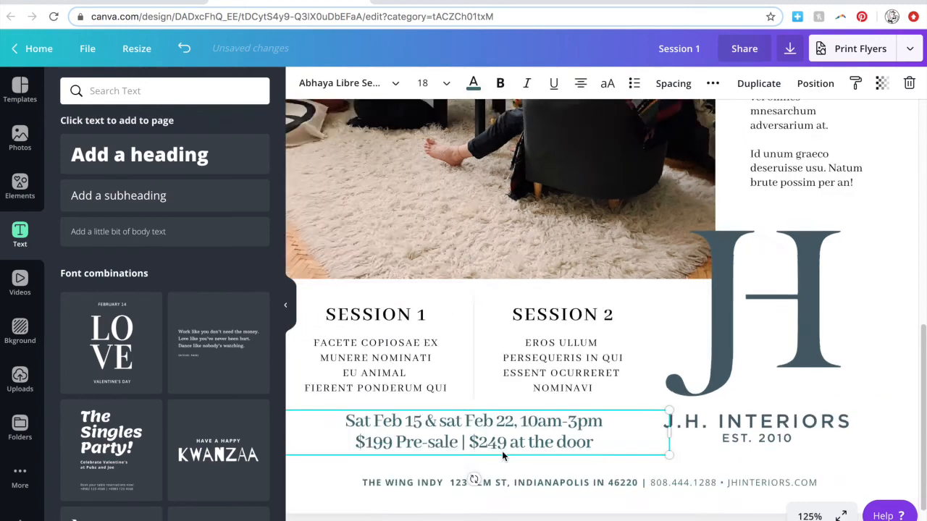
pyautogui.press('super+minus')
pyautogui.scroll(10, 739, 207)
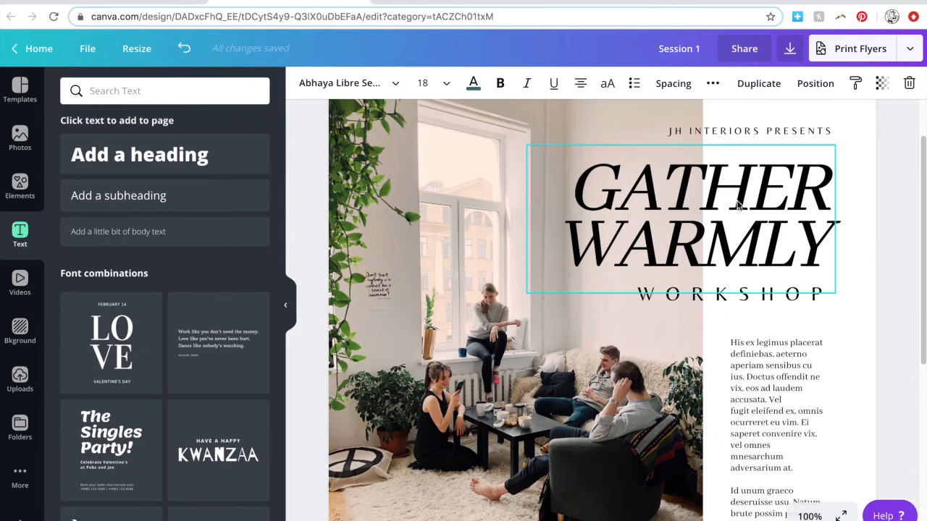
# Colour the GATHER WARMLY title with the custom gold #9d710f.
pyautogui.scroll(2, 738, 207)
pyautogui.click(735, 268)
pyautogui.click(471, 86)
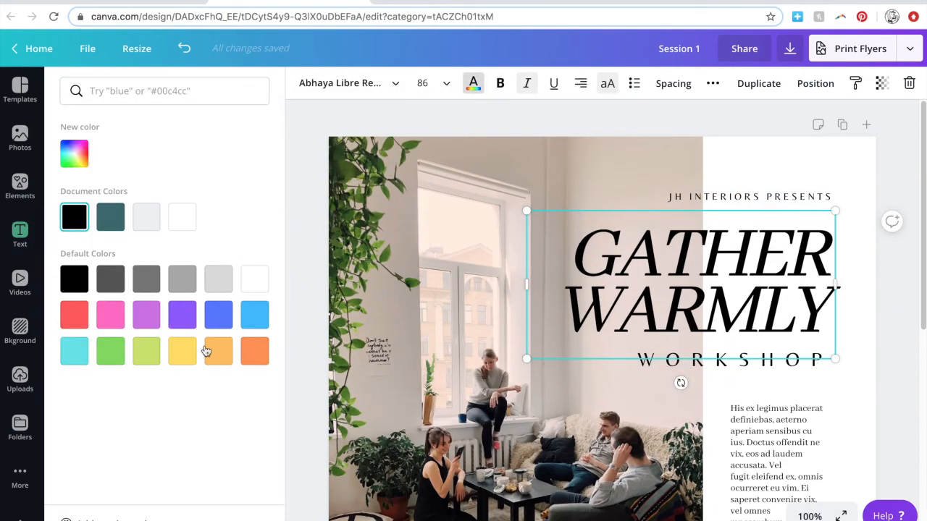
pyautogui.click(75, 155)
pyautogui.moveTo(76, 269); pyautogui.dragTo(90, 272)
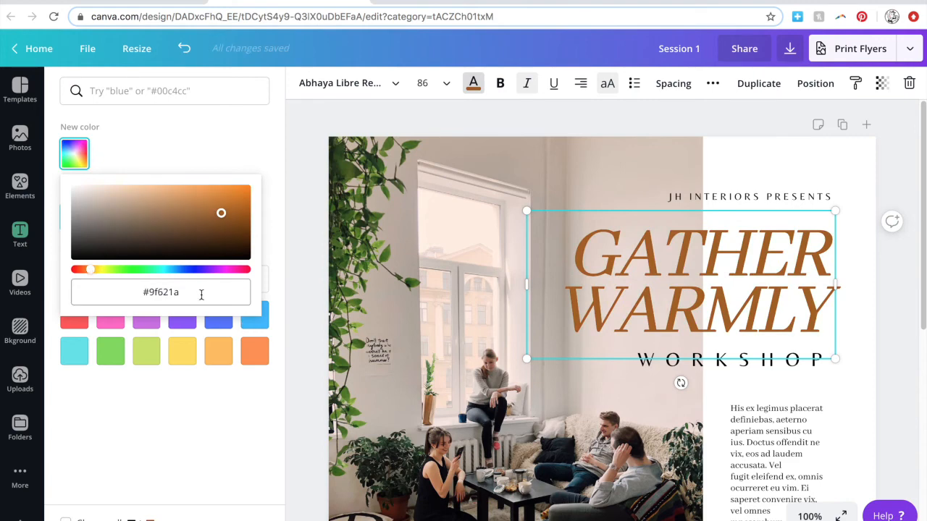
pyautogui.write('f7fea')
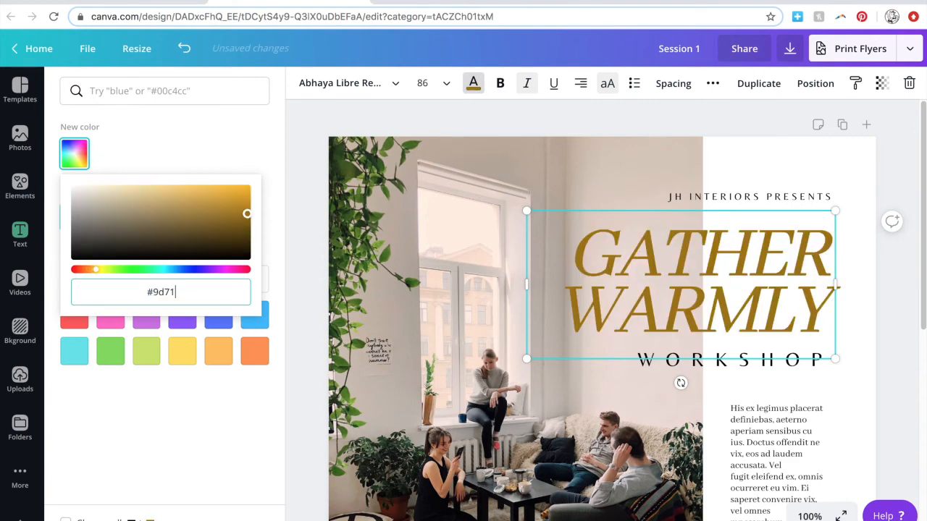
pyautogui.press('Return')
pyautogui.click(86, 165)
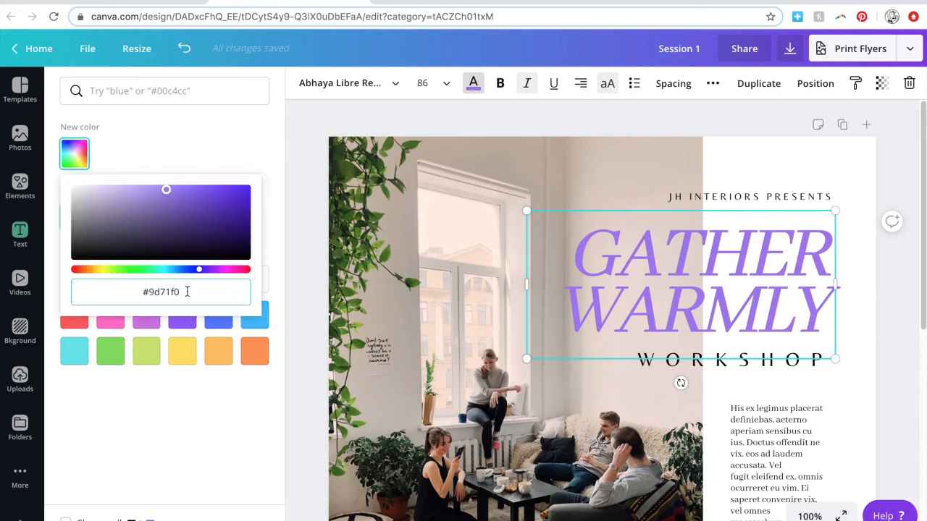
pyautogui.moveTo(170, 293); pyautogui.dragTo(179, 293)
pyautogui.write('110')
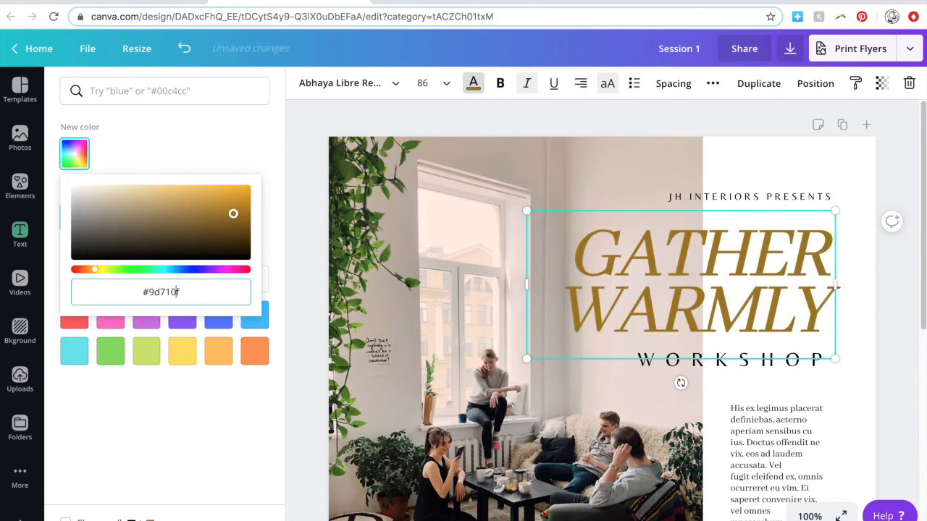
pyautogui.press('Return')
pyautogui.click(884, 353)
# Give the WORKSHOP line the same gold colour and font size 21.
pyautogui.scroll(-2, 883, 354)
pyautogui.click(781, 288)
pyautogui.click(473, 83)
pyautogui.click(145, 216)
pyautogui.click(882, 359)
pyautogui.scroll(1, 883, 365)
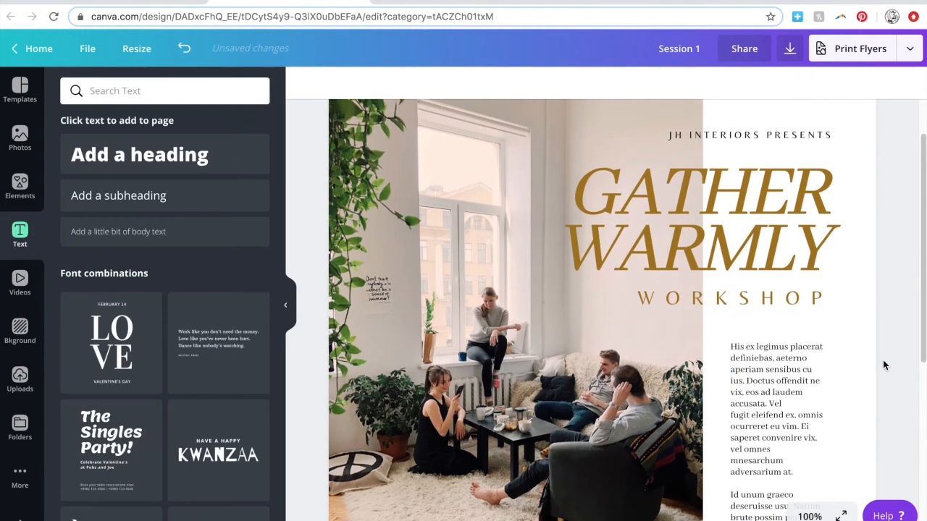
pyautogui.click(751, 302)
pyautogui.click(420, 83)
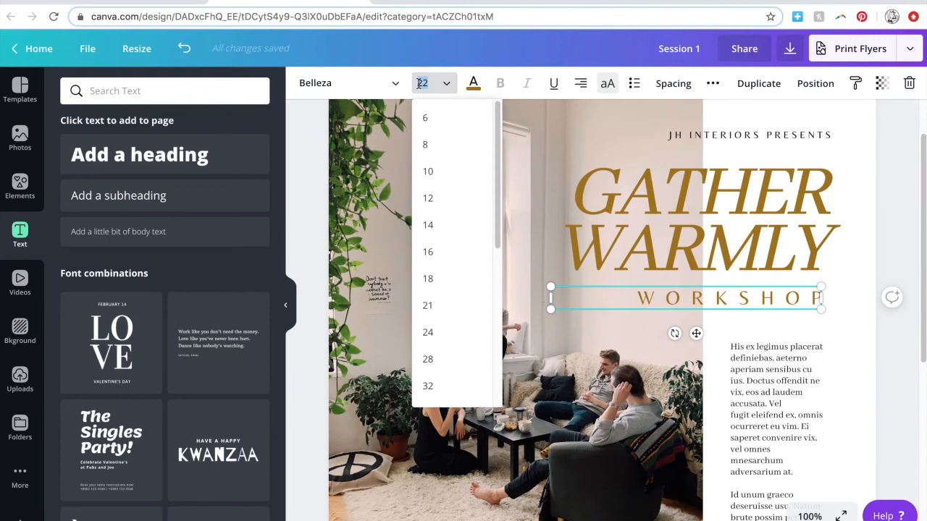
pyautogui.click(428, 305)
pyautogui.click(887, 352)
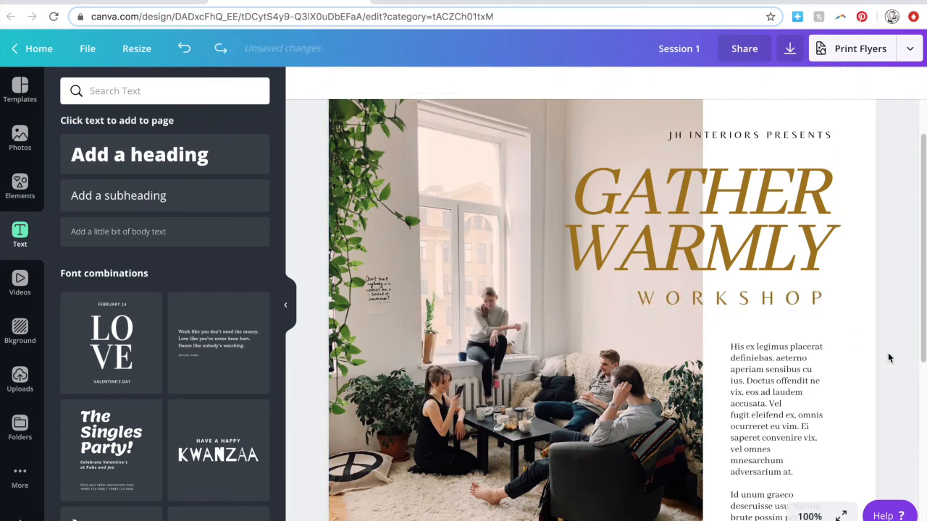
# Nudge the title, WORKSHOP line and body paragraph up slightly.
pyautogui.scroll(1, 888, 358)
pyautogui.press('super+minus')
pyautogui.press('super+minus')
pyautogui.click(696, 194)
pyautogui.keyDown('shift'); pyautogui.click(684, 250); pyautogui.keyUp('shift')
pyautogui.press('Up')
pyautogui.press('Up')
pyautogui.press('Up')
pyautogui.press('Up')
pyautogui.press('Up')
pyautogui.press('Up')
pyautogui.press('Up')
pyautogui.click(697, 316)
pyautogui.press('Up')
pyautogui.press('Up')
pyautogui.press('Up')
pyautogui.press('Up')
pyautogui.press('Up')
pyautogui.press('Up')
pyautogui.press('Up')
pyautogui.press('Up')
pyautogui.press('Up')
pyautogui.press('Up')
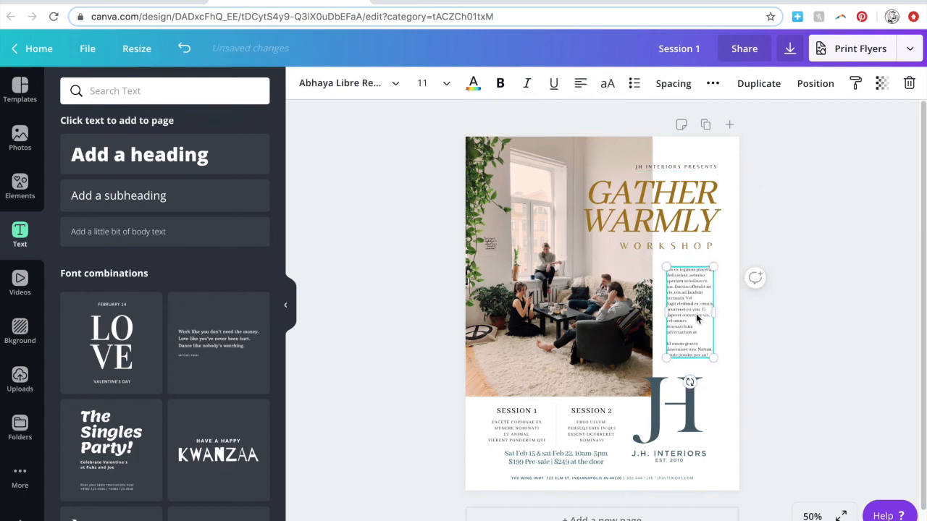
# Trim the photo's bottom edge, then raise and slightly enlarge the JH Interiors logo.
pyautogui.click(856, 375)
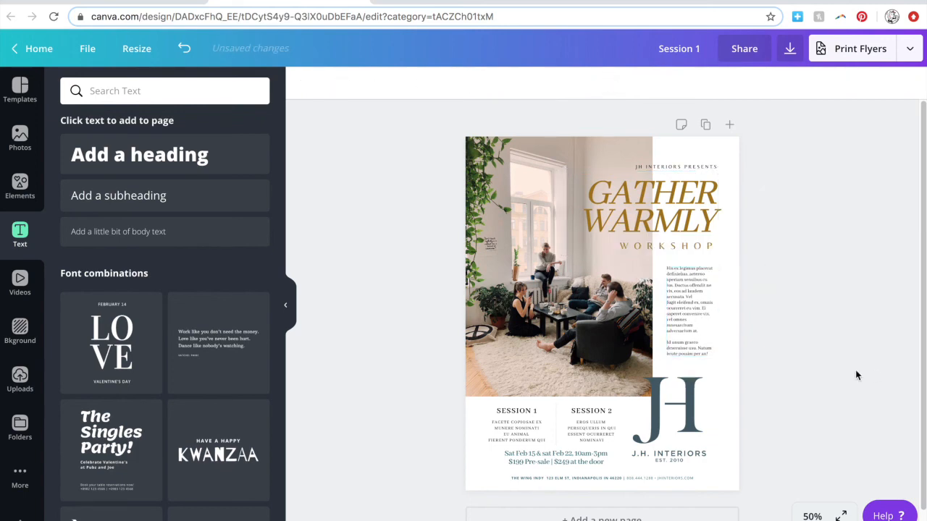
pyautogui.click(582, 385)
pyautogui.moveTo(558, 398); pyautogui.dragTo(558, 395)
pyautogui.click(677, 428)
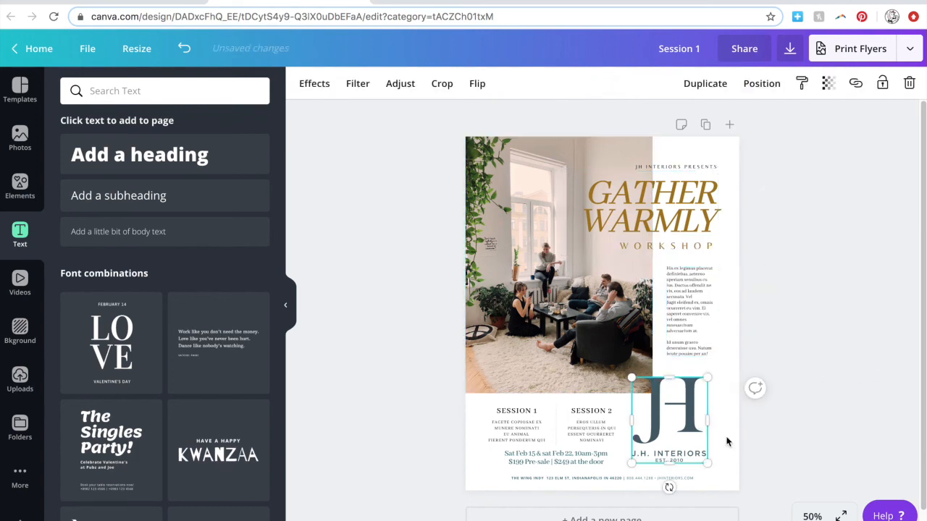
pyautogui.press('Up')
pyautogui.press('Up')
pyautogui.press('Up')
pyautogui.press('Up')
pyautogui.press('Up')
pyautogui.press('Up')
pyautogui.press('Up')
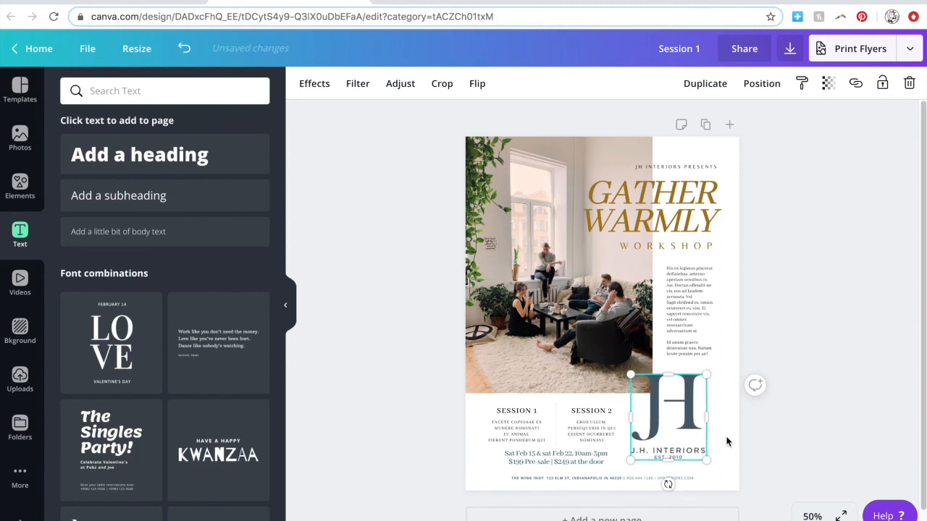
pyautogui.moveTo(707, 459); pyautogui.dragTo(710, 462)
pyautogui.click(789, 481)
# Nudge the session and date blocks up together.
pyautogui.scroll(-1, 579, 420)
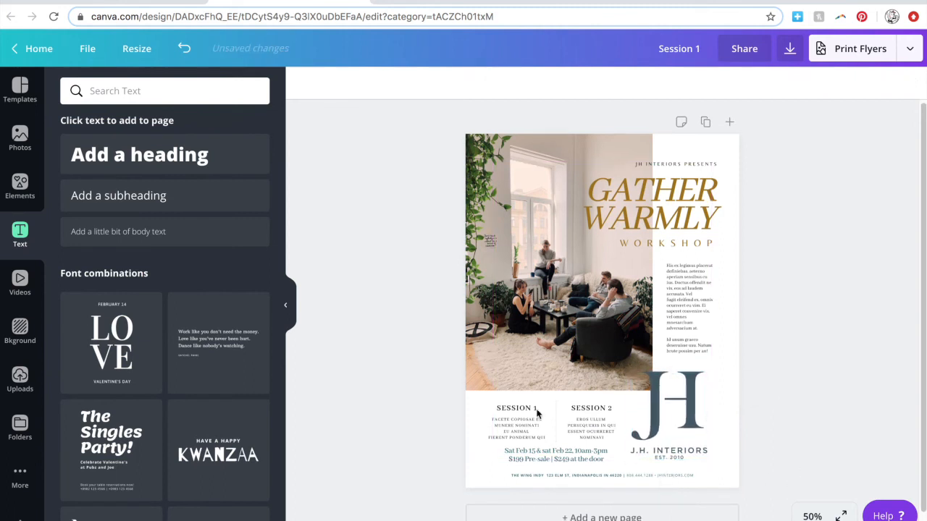
pyautogui.moveTo(547, 424); pyautogui.dragTo(618, 457)
pyautogui.press('Up')
pyautogui.press('Up')
pyautogui.press('Up')
pyautogui.press('Up')
pyautogui.press('Up')
pyautogui.press('Up')
pyautogui.press('Up')
pyautogui.press('Up')
pyautogui.press('Up')
pyautogui.press('Up')
pyautogui.press('Up')
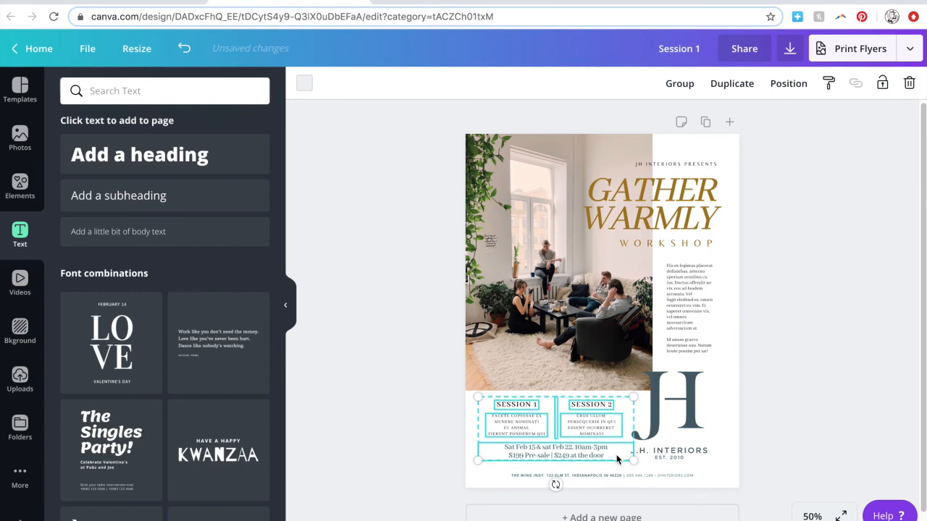
pyautogui.click(781, 437)
pyautogui.scroll(-1, 784, 440)
pyautogui.press('super+plus')
pyautogui.press('super+plus')
pyautogui.scroll(-3, 785, 417)
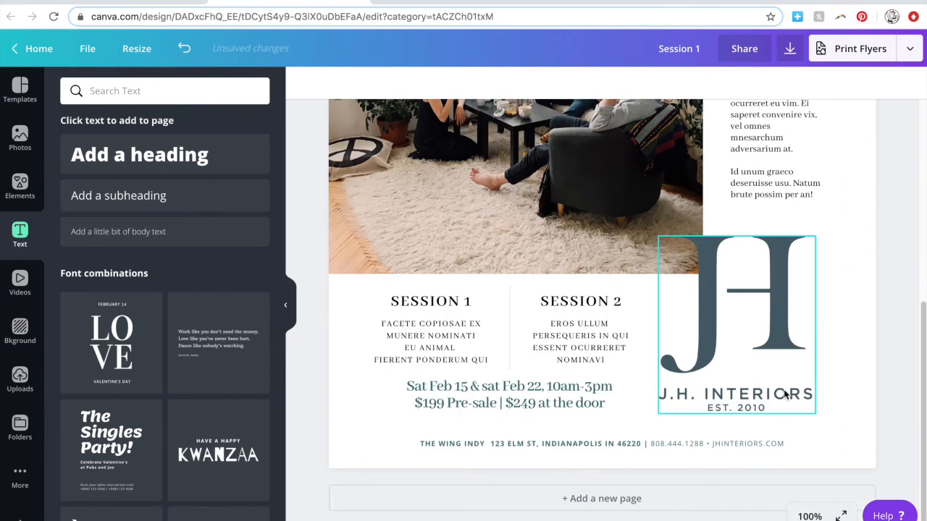
# Nudge the date and price text down slightly and colour it gold.
pyautogui.click(490, 263)
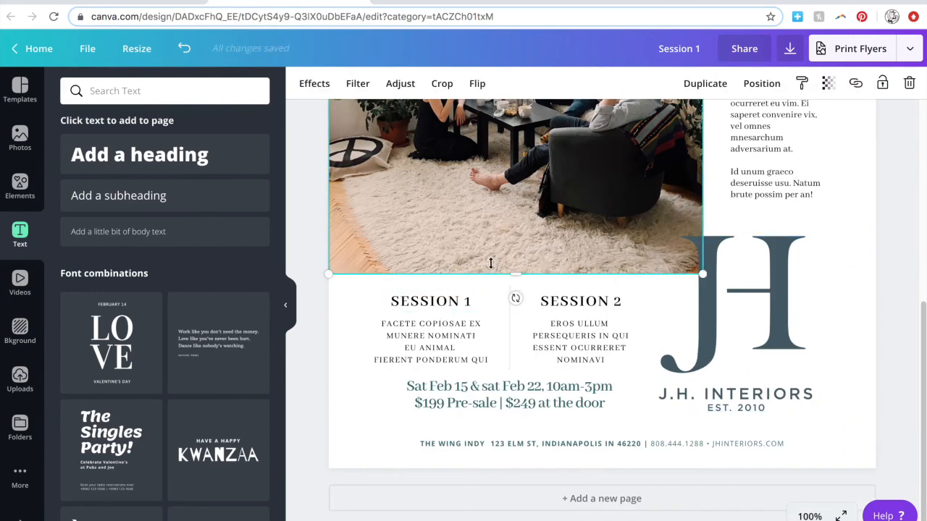
pyautogui.click(507, 394)
pyautogui.press('Down')
pyautogui.press('Down')
pyautogui.press('Down')
pyautogui.press('Down')
pyautogui.press('Down')
pyautogui.press('Down')
pyautogui.click(473, 84)
pyautogui.click(145, 216)
pyautogui.click(516, 420)
pyautogui.click(515, 416)
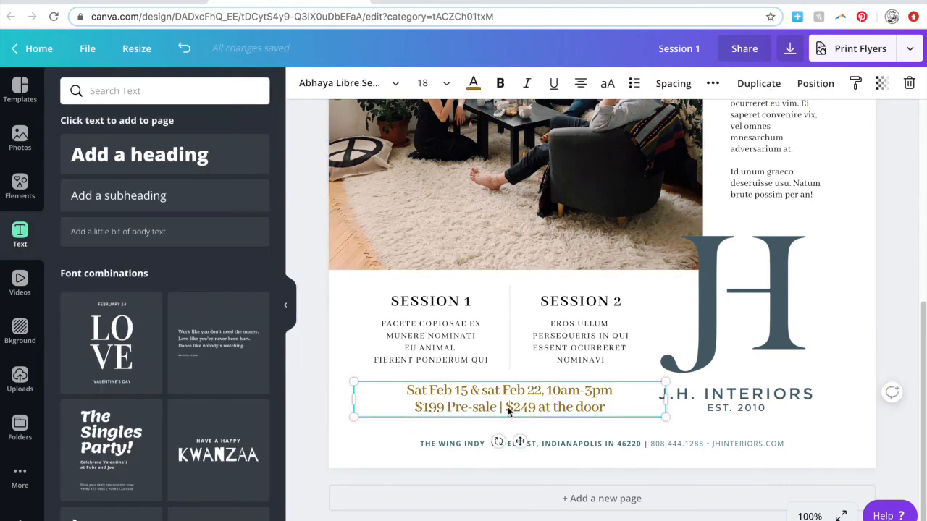
# Try Abhaya Libre ExtraBold on the date text, then revert to SemiBold.
pyautogui.click(346, 83)
pyautogui.click(176, 393)
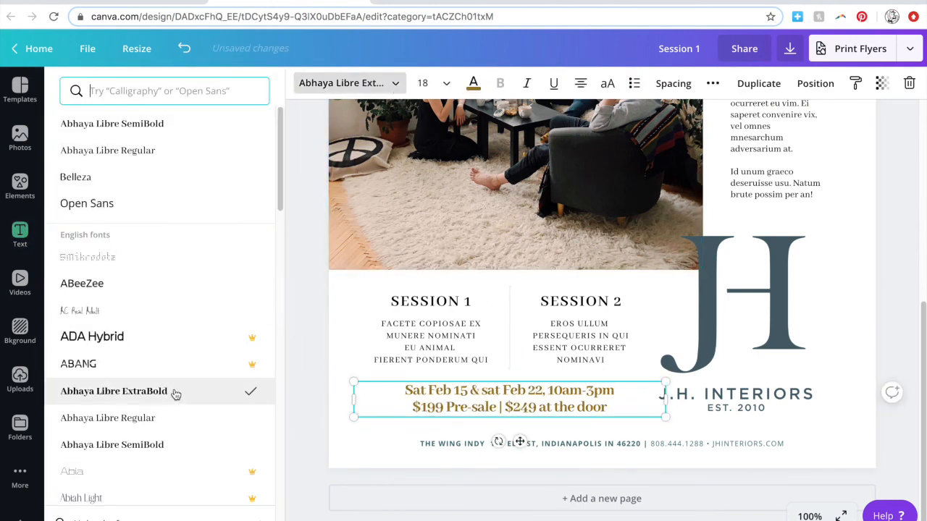
pyautogui.click(393, 434)
pyautogui.click(184, 49)
# Delete the pre-sale and door price wording and make the $199 price ExtraBold.
pyautogui.moveTo(610, 407); pyautogui.dragTo(444, 407)
pyautogui.press('BackSpace')
pyautogui.moveTo(525, 407); pyautogui.dragTo(493, 407)
pyautogui.click(347, 83)
pyautogui.click(145, 392)
# Rewrite the first date as 'Saturday, February 15'.
pyautogui.doubleClick(490, 390)
pyautogui.write('Sat.')
pyautogui.click(427, 390)
pyautogui.write('urday')
pyautogui.press('BackSpace')
pyautogui.press('BackSpace')
pyautogui.press('BackSpace')
pyautogui.press('BackSpace')
pyautogui.press('BackSpace')
pyautogui.write('.')
pyautogui.click(449, 391)
pyautogui.write('.')
pyautogui.moveTo(452, 394); pyautogui.dragTo(421, 399)
pyautogui.write('uraday, February.')
pyautogui.press('BackSpace')
# Fix the Saturaday typo and expand the second date to 'Saturday, February 22'.
pyautogui.click(402, 392)
pyautogui.press('BackSpace')
pyautogui.moveTo(653, 391); pyautogui.dragTo(365, 391)
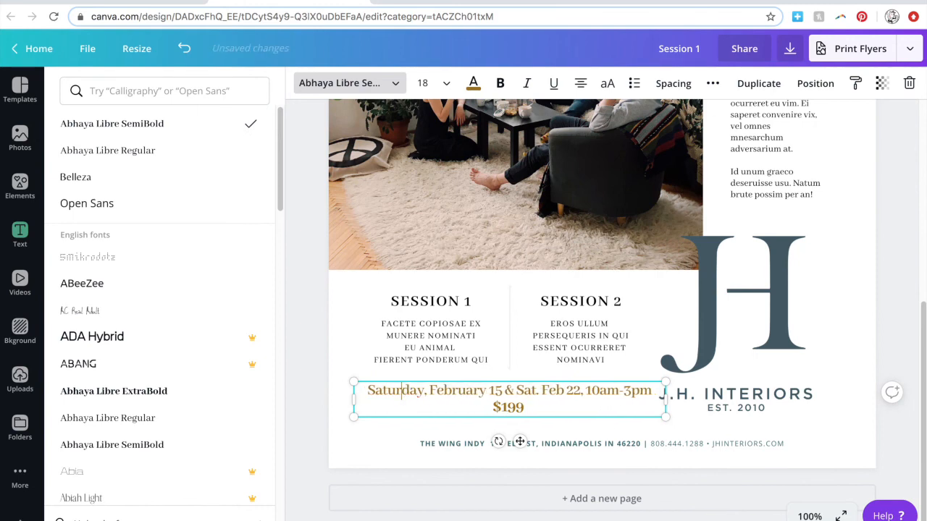
pyautogui.click(446, 83)
pyautogui.click(433, 217)
pyautogui.moveTo(557, 391); pyautogui.dragTo(532, 391)
pyautogui.write('urday, February')
# Set the date text to size 18, narrow its box, and put the second date on its own line.
pyautogui.click(321, 417)
pyautogui.click(406, 395)
pyautogui.click(446, 84)
pyautogui.click(433, 241)
pyautogui.moveTo(665, 408); pyautogui.dragTo(638, 408)
pyautogui.moveTo(353, 408); pyautogui.dragTo(368, 407)
pyautogui.click(520, 391)
pyautogui.press('Return')
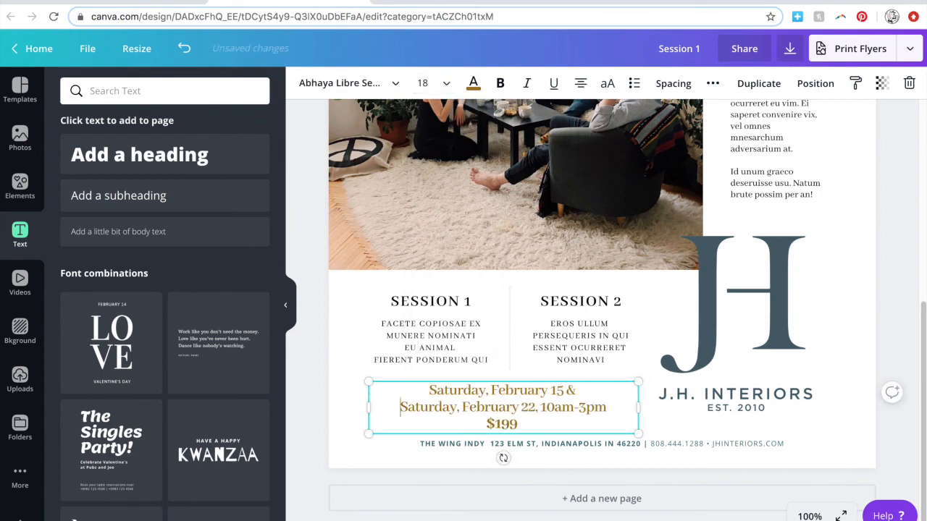
# Try a numeric '2/' date format, then undo it.
pyautogui.moveTo(499, 391); pyautogui.dragTo(548, 386)
pyautogui.write('2/')
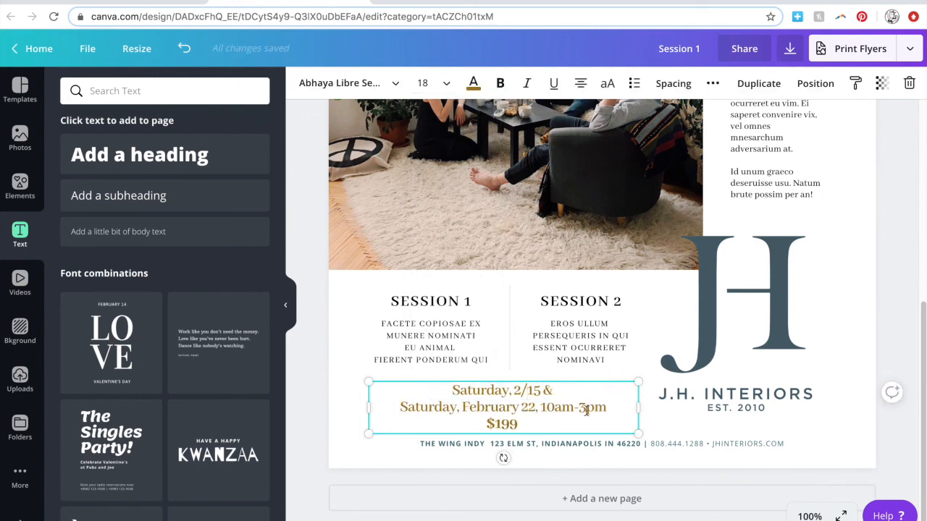
pyautogui.hotkey('ctrl', 'z')
pyautogui.scroll(1, 311, 409)
pyautogui.click(534, 473)
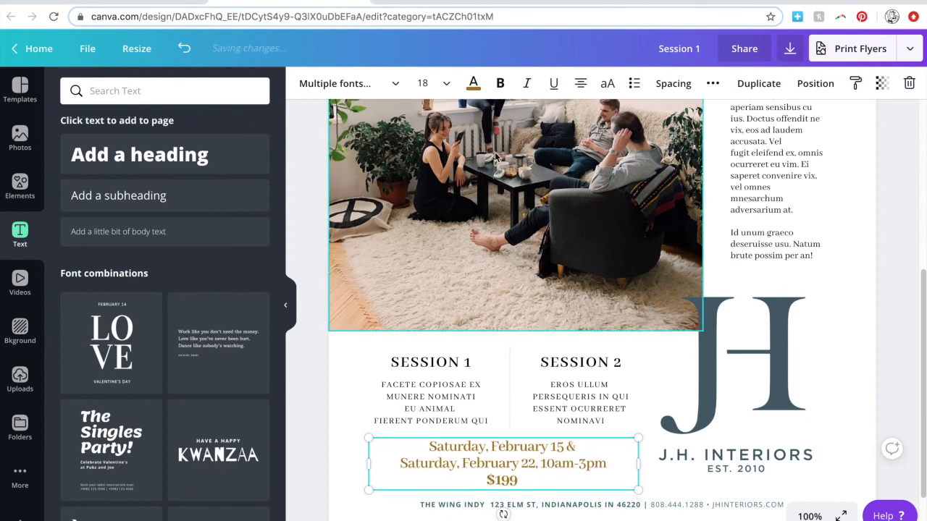
# Set the date text's font size to 16.
pyautogui.click(449, 85)
pyautogui.click(445, 226)
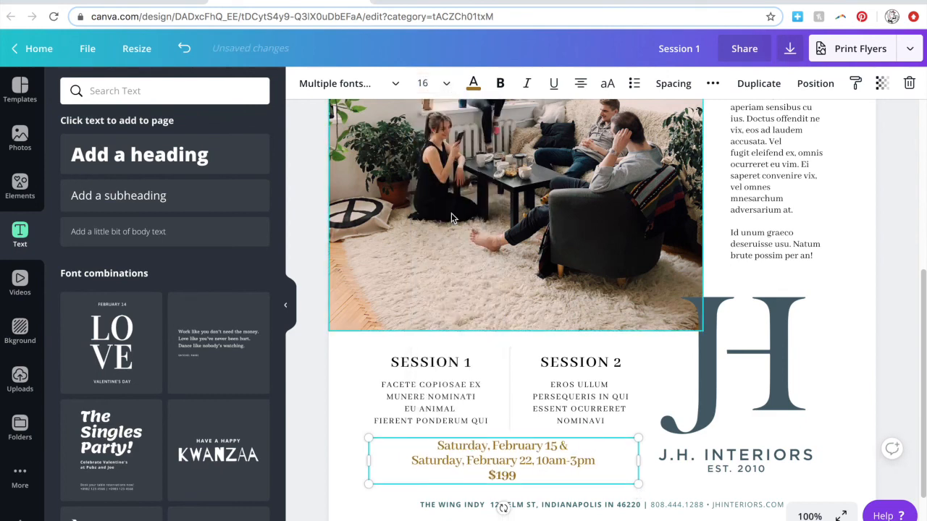
pyautogui.click(341, 448)
# Nudge both session descriptions up slightly.
pyautogui.scroll(-1, 326, 443)
pyautogui.moveTo(332, 405); pyautogui.dragTo(565, 389)
pyautogui.press('Up')
pyautogui.press('Up')
pyautogui.press('Up')
pyautogui.press('Up')
pyautogui.press('Up')
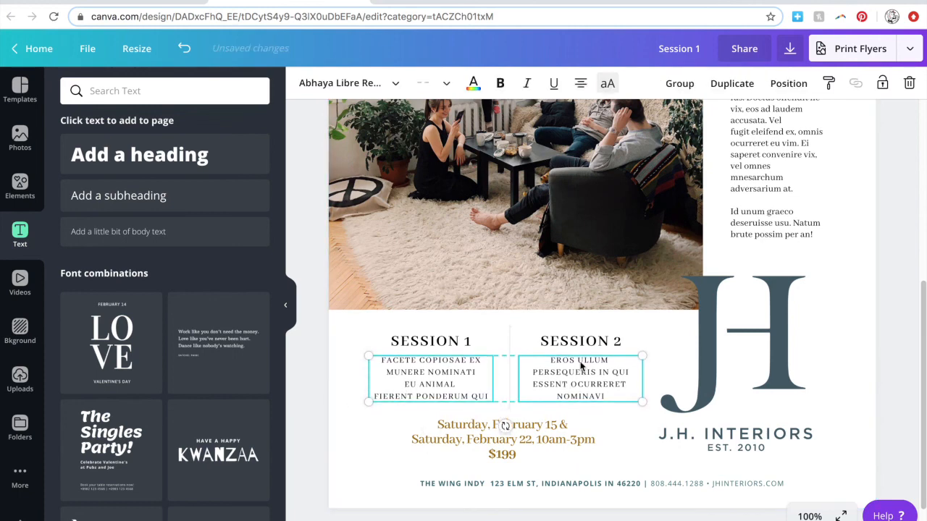
pyautogui.click(315, 399)
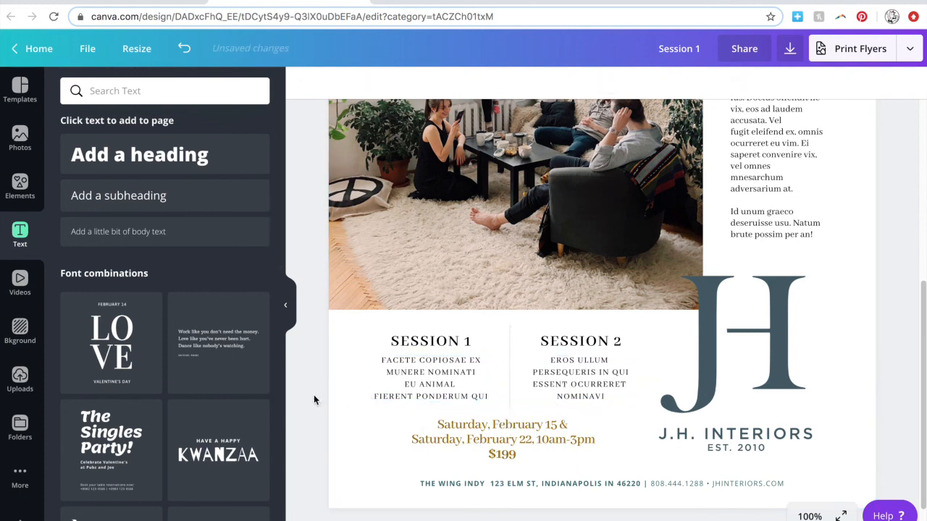
# Reposition the date and price text so it sits centred under the sessions.
pyautogui.click(491, 440)
pyautogui.press('Left')
pyautogui.press('Left')
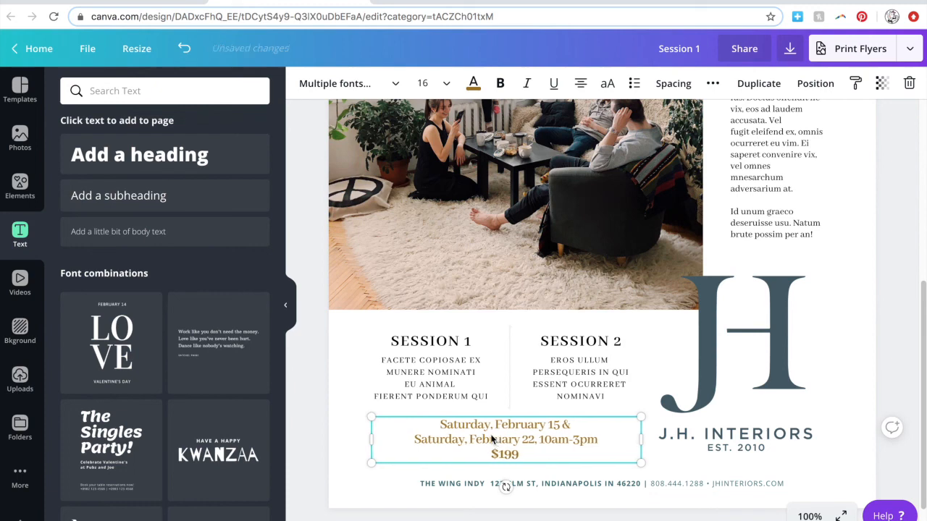
pyautogui.press('Down')
pyautogui.press('Down')
pyautogui.press('Down')
pyautogui.press('Down')
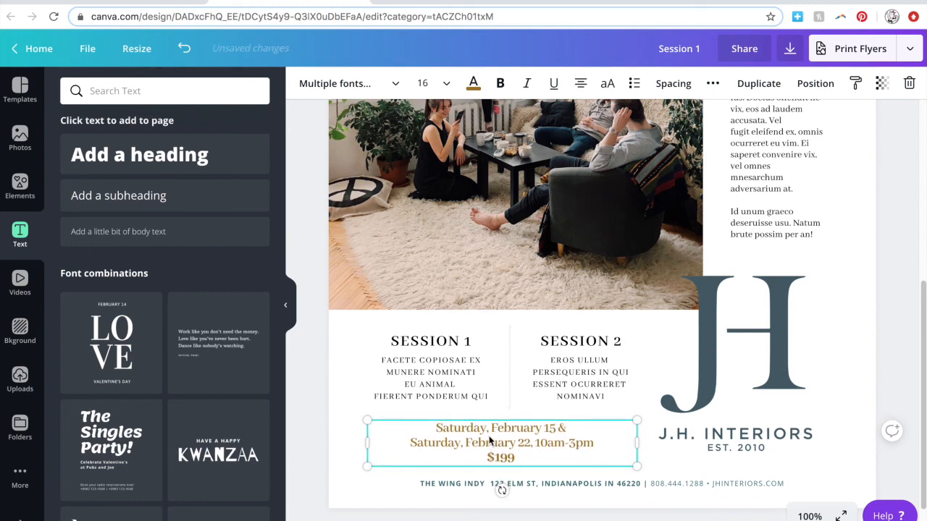
pyautogui.moveTo(492, 441); pyautogui.dragTo(499, 441)
pyautogui.click(348, 447)
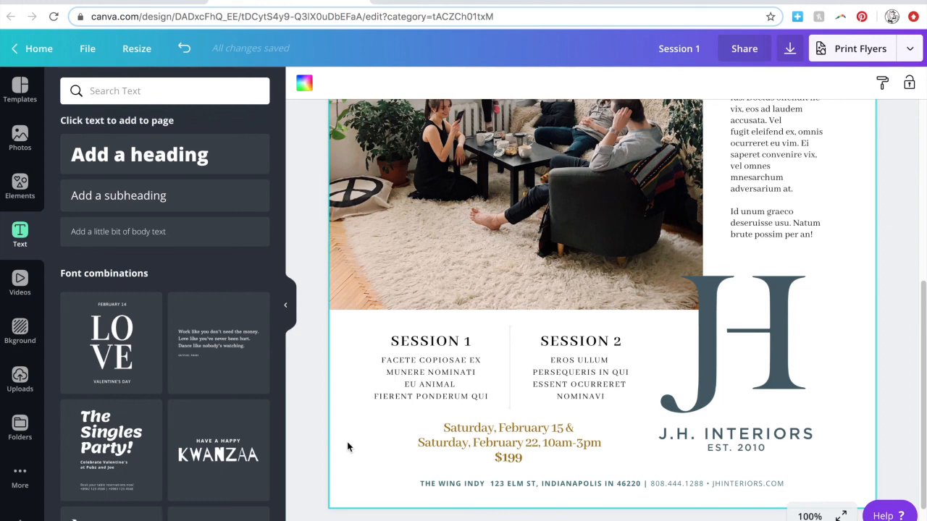
pyautogui.click(467, 437)
pyautogui.press('Up')
pyautogui.press('Up')
pyautogui.press('Up')
pyautogui.click(313, 437)
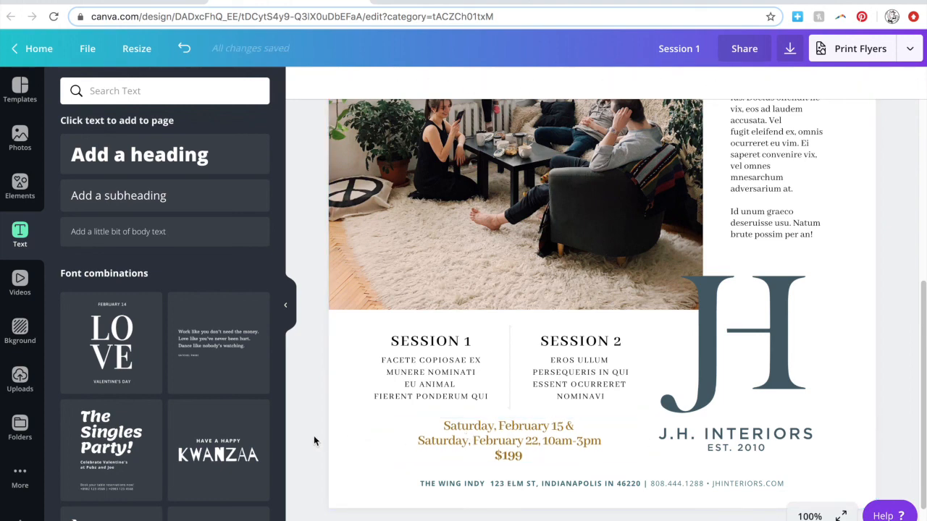
# Zoom out and compare the flyer layout against the reference flyer image.
pyautogui.hotkey('ctrl', '-')
pyautogui.hotkey('ctrl', '-')
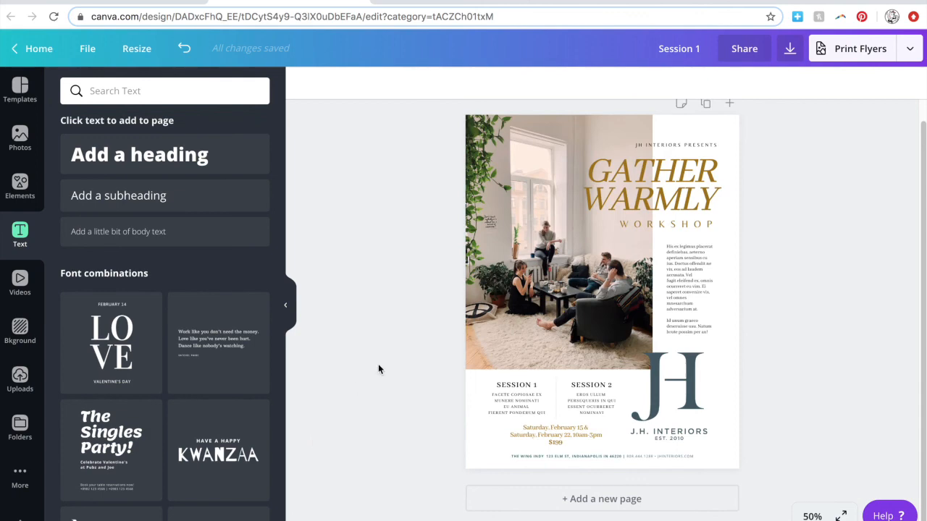
pyautogui.scroll(1, 403, 371)
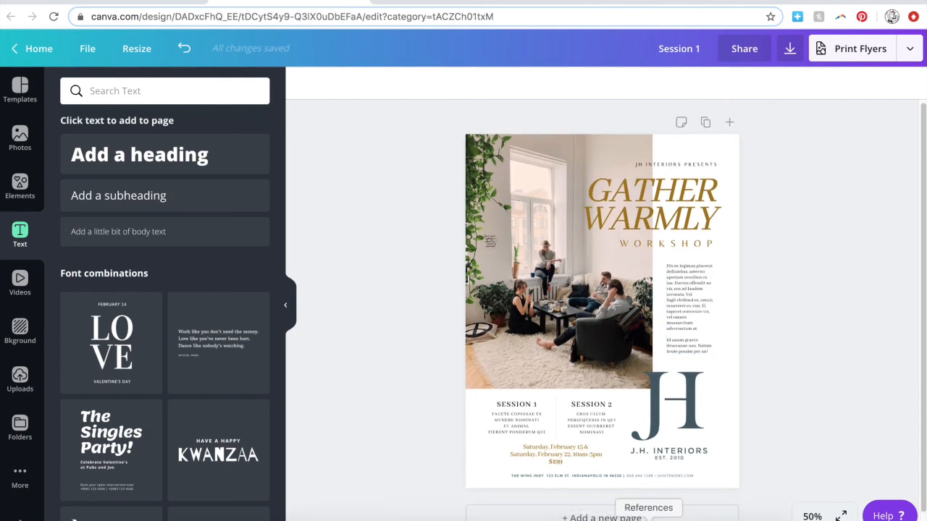
pyautogui.click(575, 520)
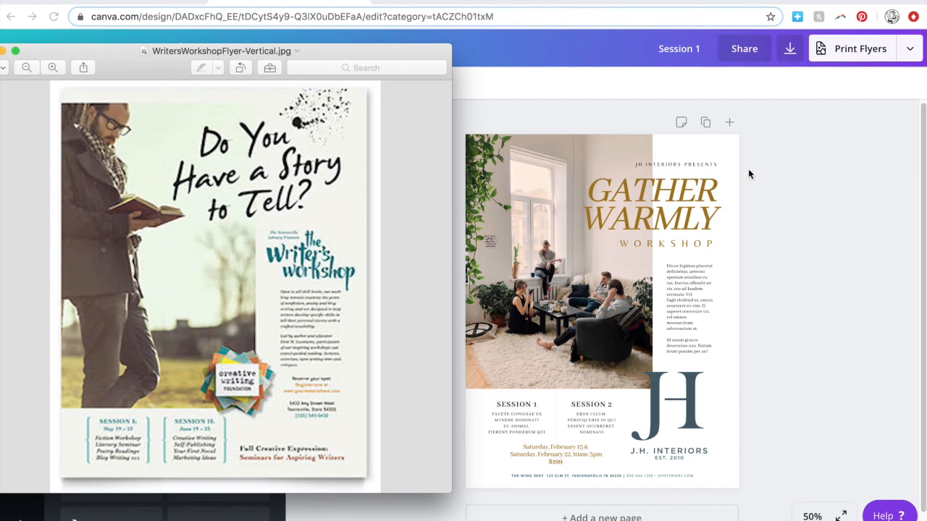
pyautogui.click(747, 413)
pyautogui.click(693, 408)
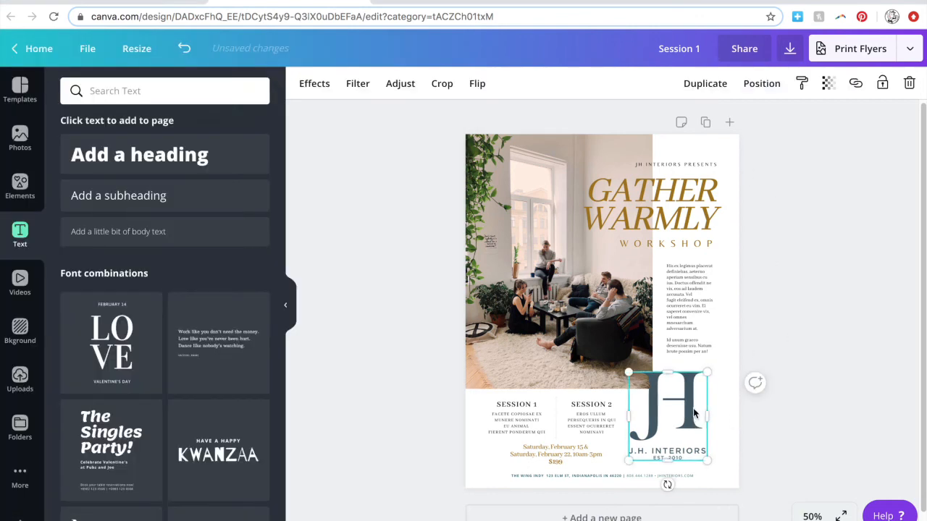
# Check the whole flyer, then download it as a PDF Print file.
pyautogui.click(766, 411)
pyautogui.press('super+plus')
pyautogui.scroll(2, 846, 280)
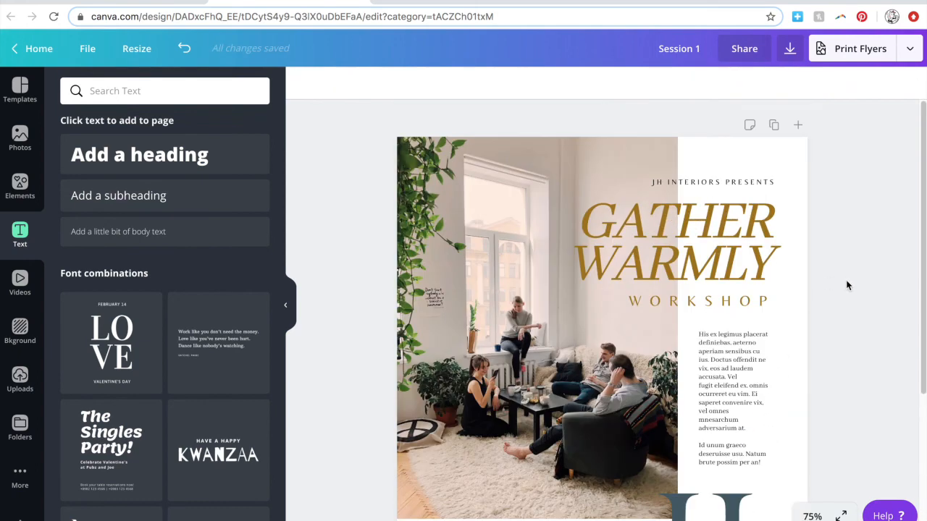
pyautogui.scroll(-4, 847, 286)
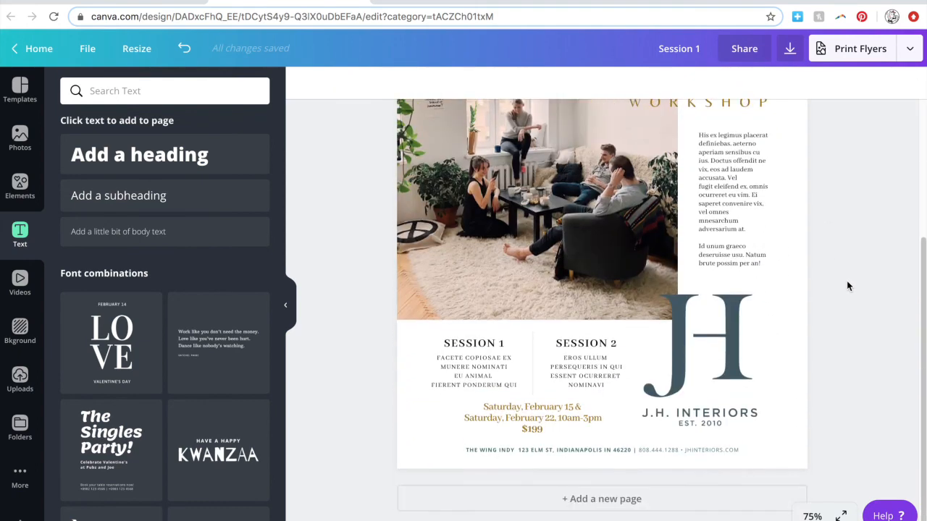
pyautogui.scroll(1, 847, 286)
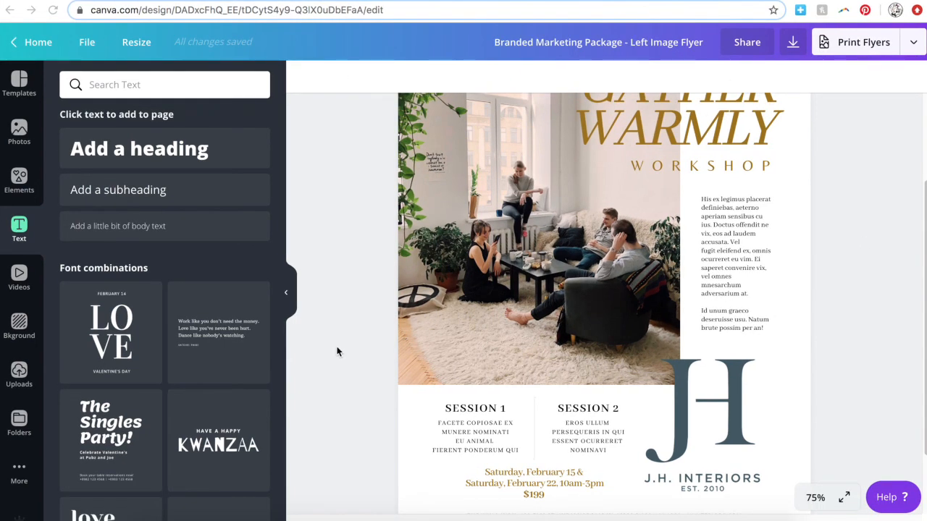
pyautogui.press('super+minus')
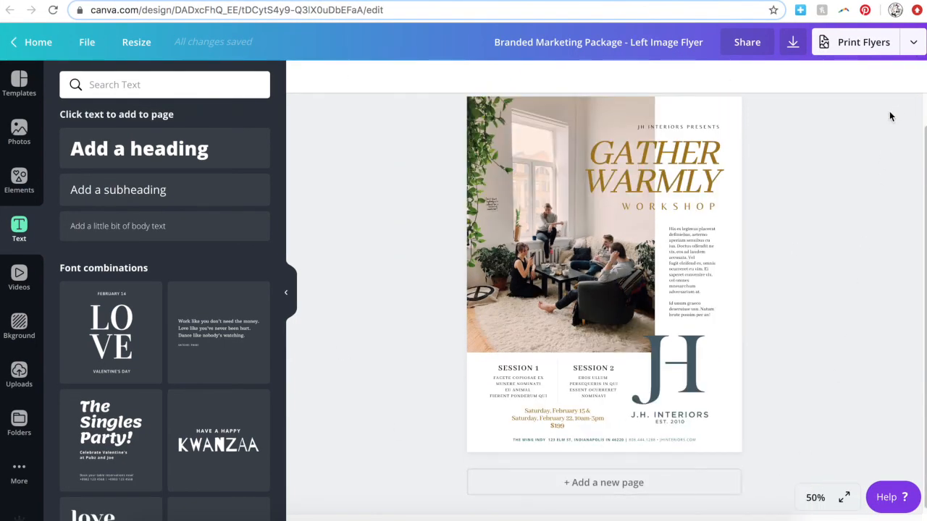
pyautogui.click(912, 42)
pyautogui.click(780, 137)
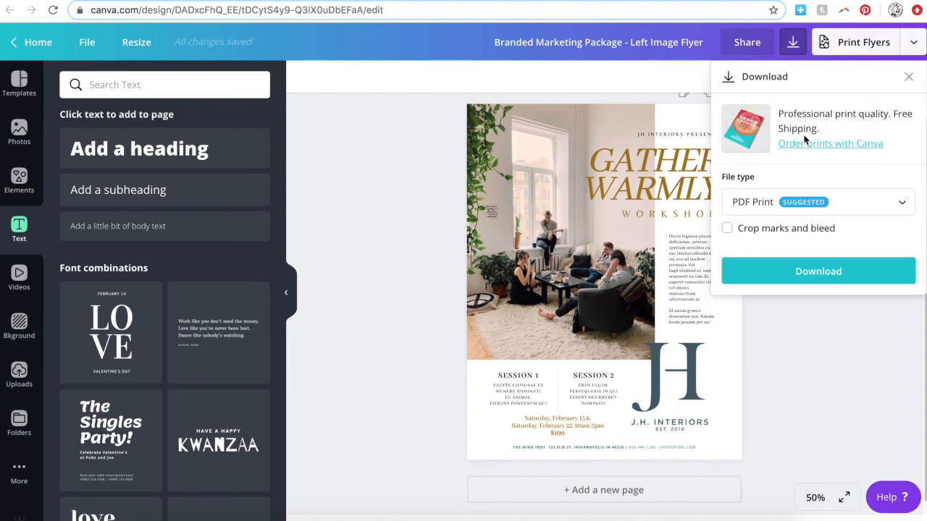
pyautogui.click(909, 208)
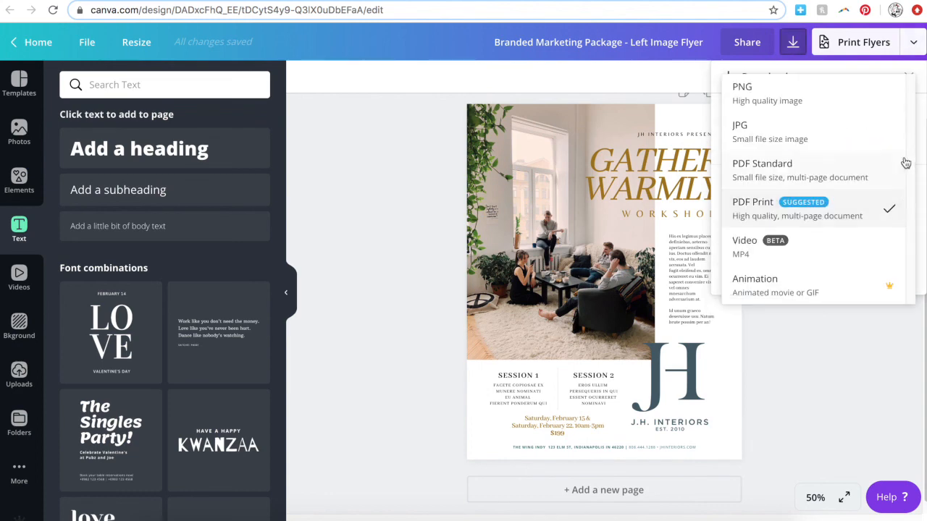
pyautogui.click(860, 216)
pyautogui.click(818, 271)
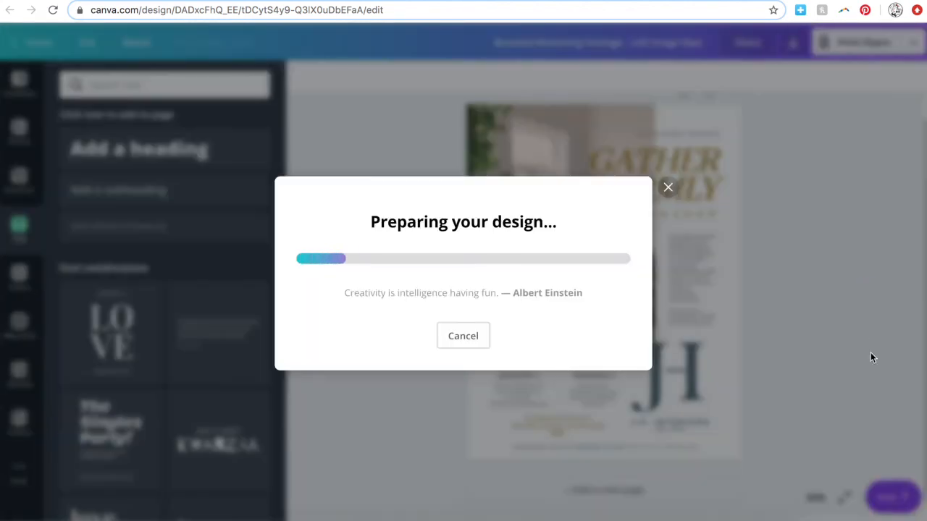